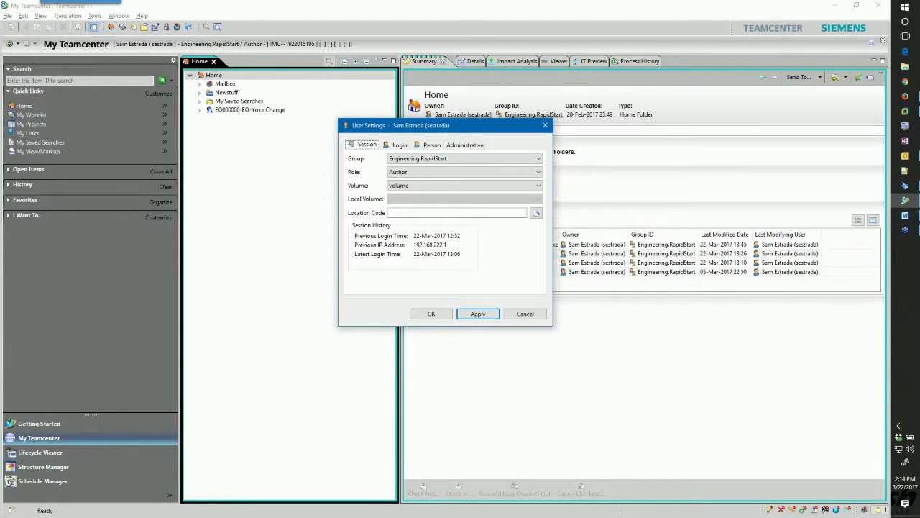
# Review the login, person and session information in the user settings, and close them.
pyautogui.click(400, 146)
pyautogui.click(428, 145)
pyautogui.click(366, 145)
pyautogui.click(544, 128)
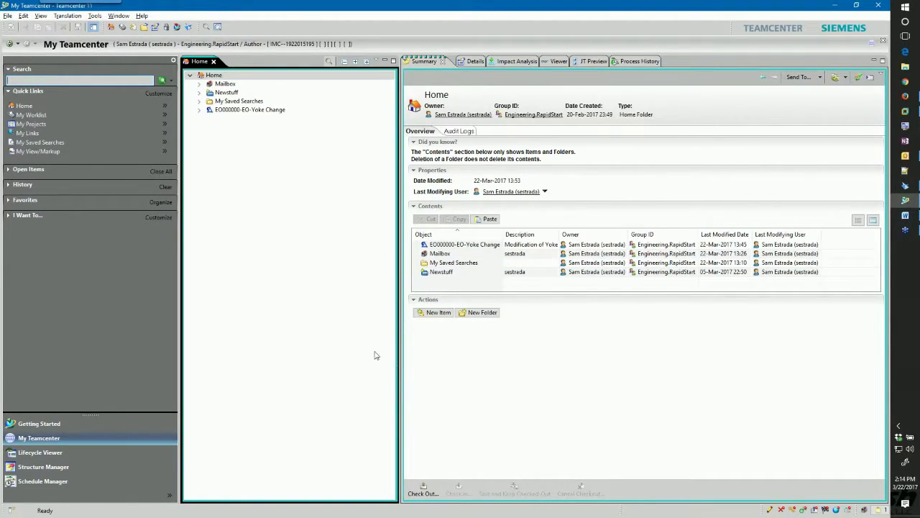
# Switch to Solid Edge, leave its Learn page, and compare its Teamcenter session with the My Teamcenter window.
pyautogui.click(906, 185)
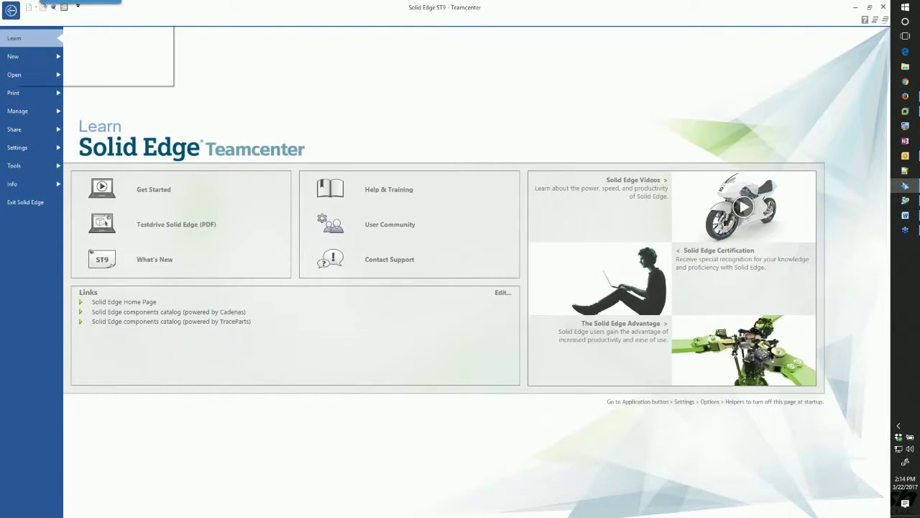
pyautogui.click(11, 10)
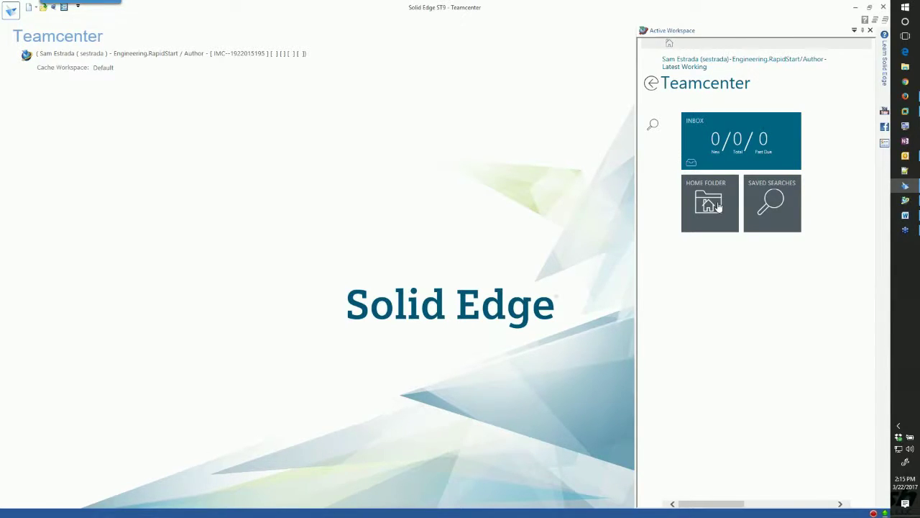
pyautogui.click(906, 201)
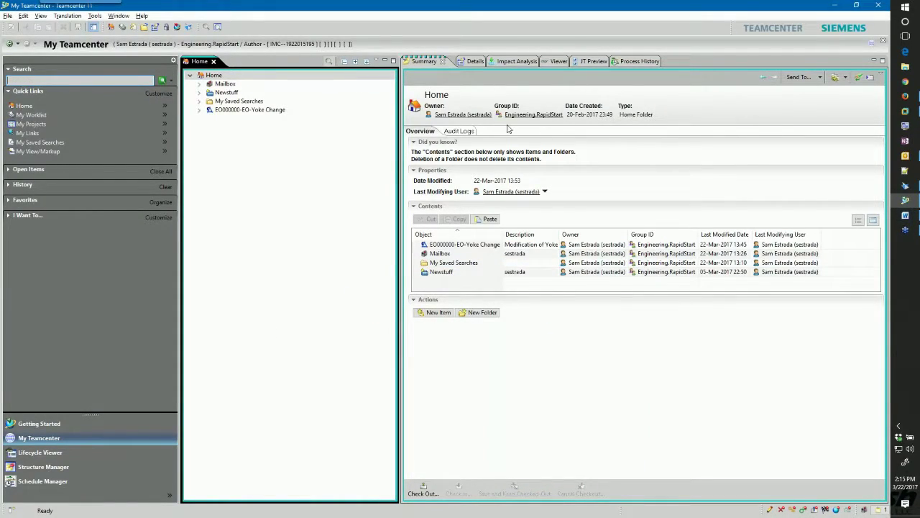
pyautogui.click(830, 5)
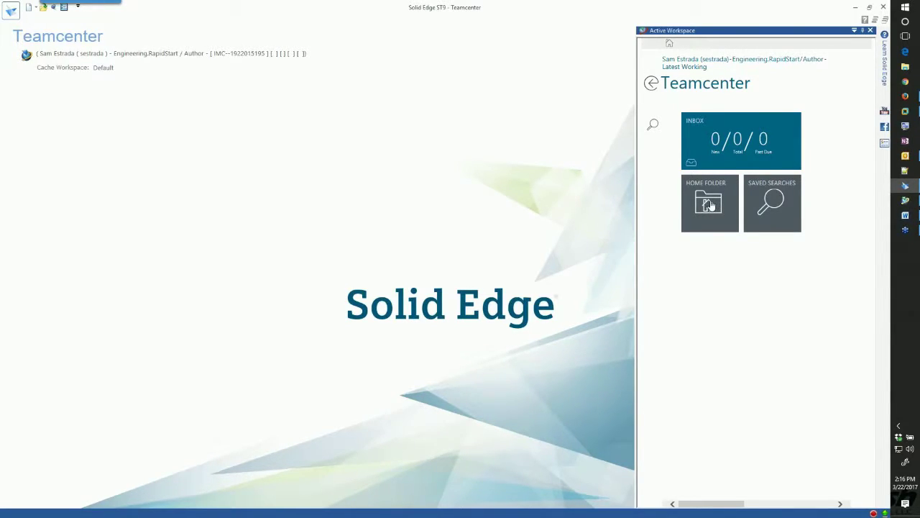
# Open the Newstuff folder inside the Home folder in Active Workspace, widening the pane to show its contents.
pyautogui.click(710, 207)
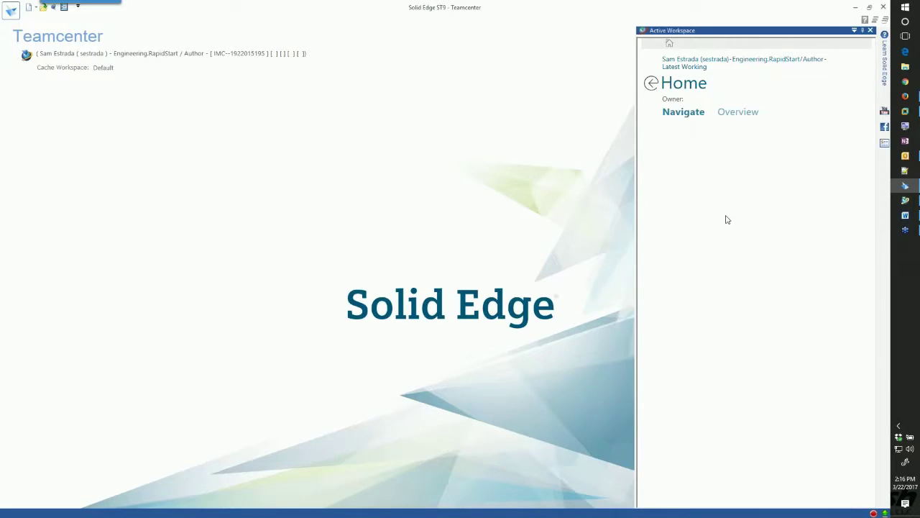
pyautogui.moveTo(637, 247); pyautogui.dragTo(580, 243)
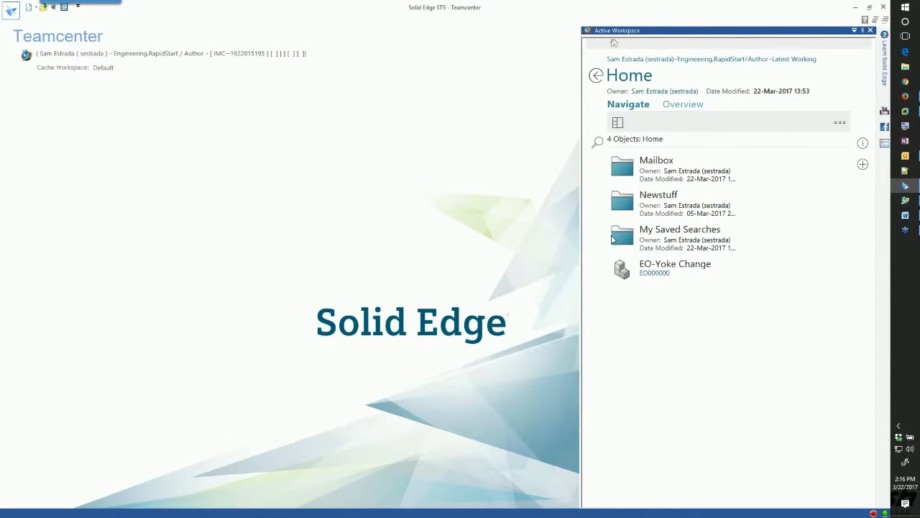
pyautogui.click(738, 208)
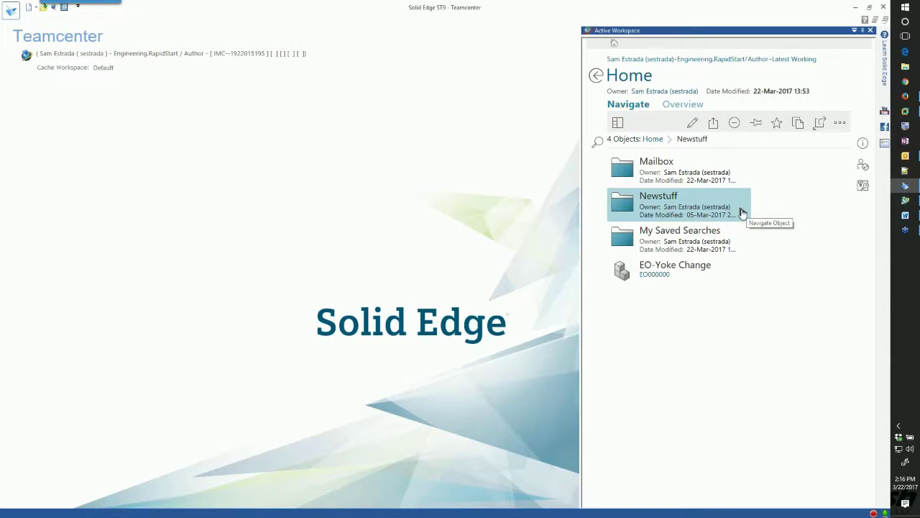
pyautogui.click(744, 213)
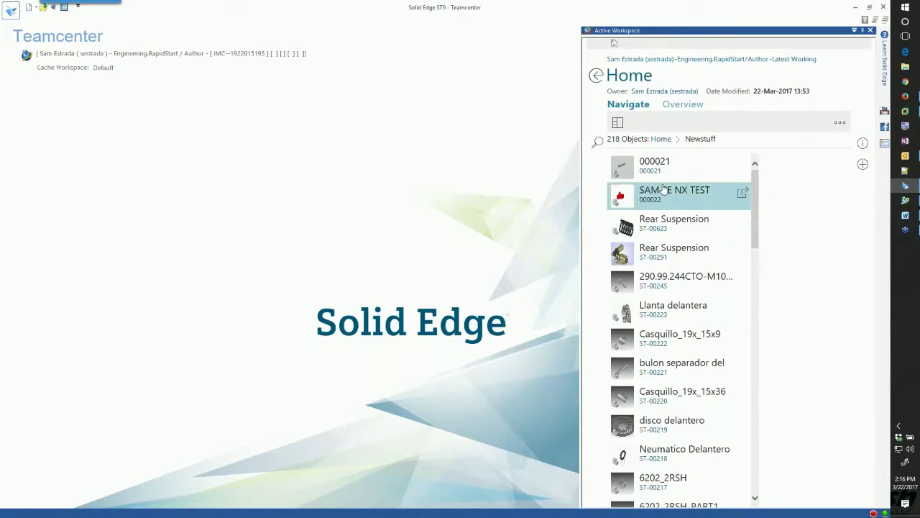
# Examine the properties, revisions and preview of the Rear Suspension item ST-00291, and collapse the Active Workspace pane.
pyautogui.click(669, 252)
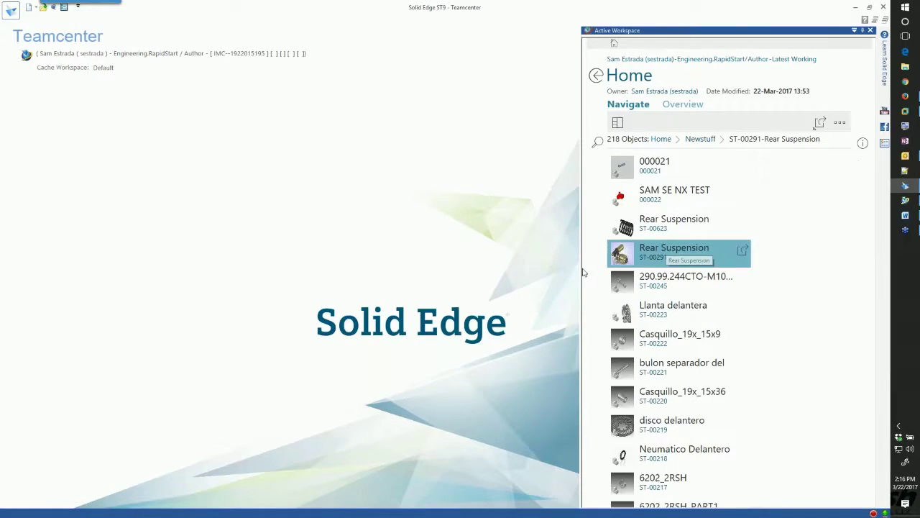
pyautogui.moveTo(581, 269); pyautogui.dragTo(436, 264)
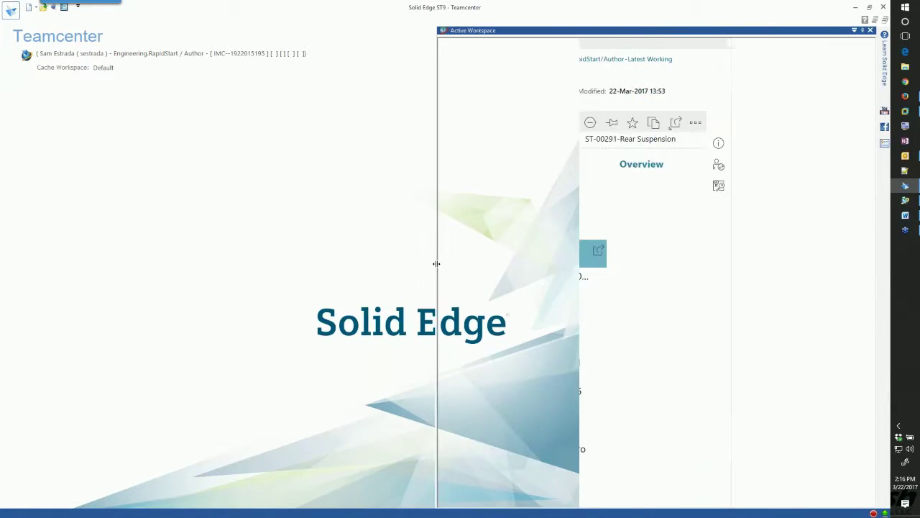
pyautogui.scroll(-2, 789, 329)
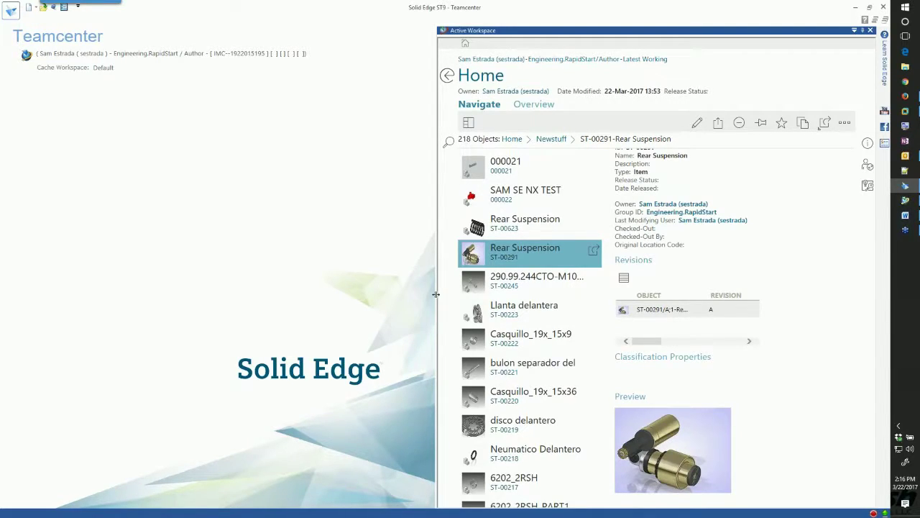
pyautogui.moveTo(436, 294); pyautogui.dragTo(436, 294)
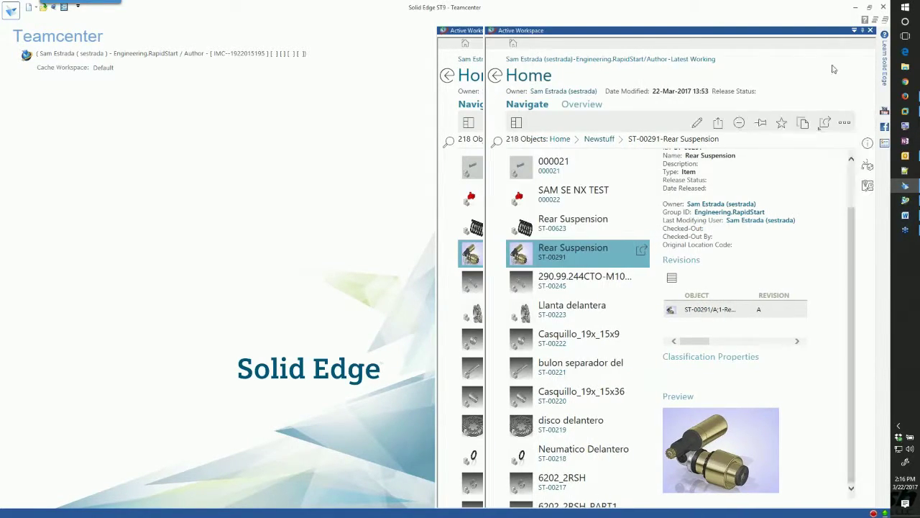
pyautogui.click(862, 31)
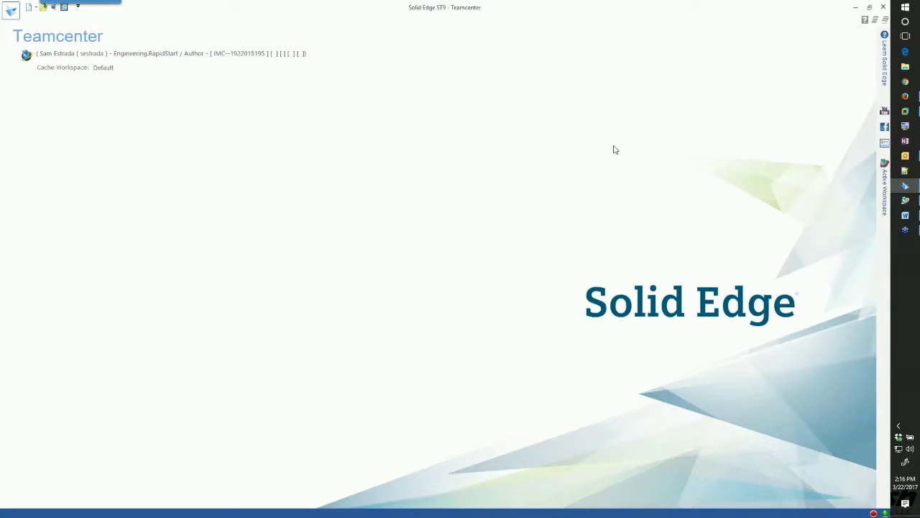
# Look at the Teamcenter file opening dialog without opening a file, and switch back to My Teamcenter.
pyautogui.click(43, 7)
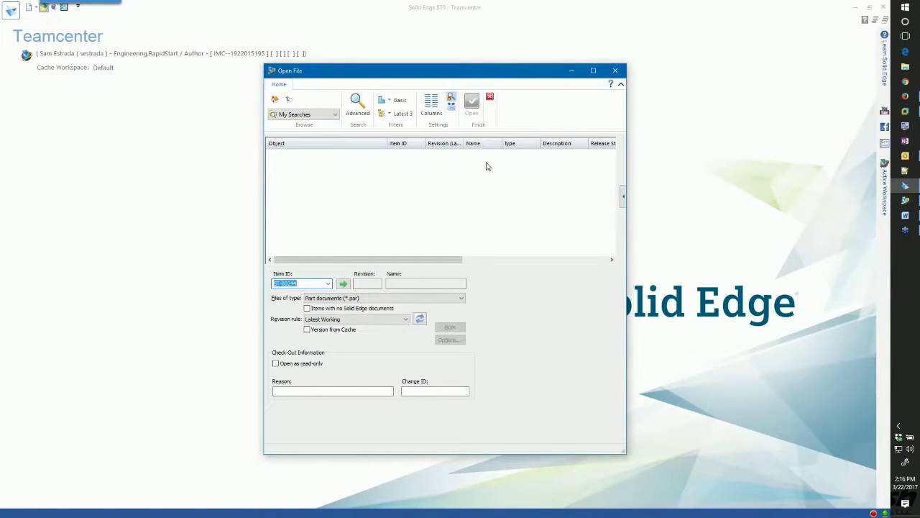
pyautogui.click(615, 70)
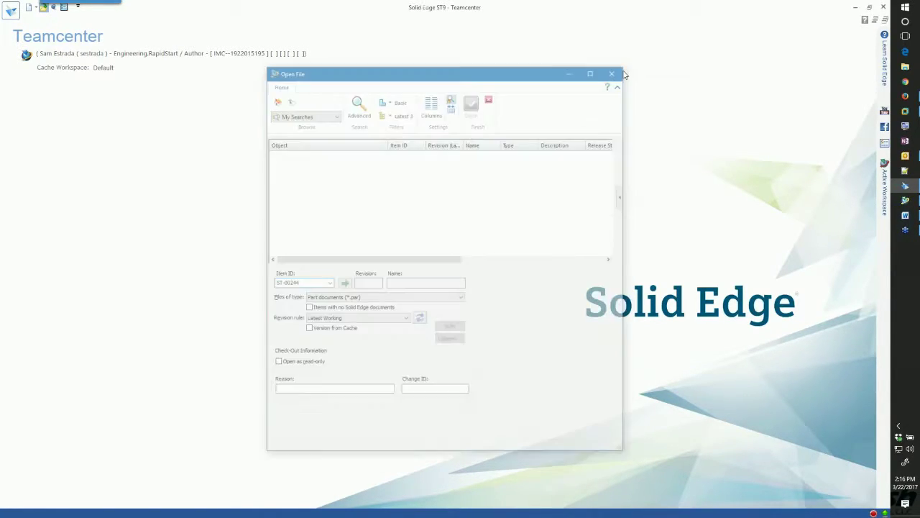
pyautogui.click(856, 11)
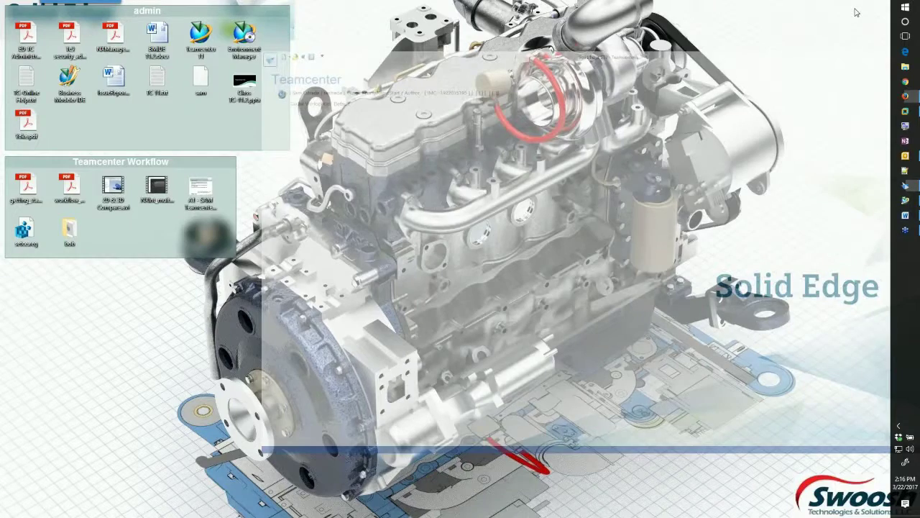
pyautogui.click(902, 201)
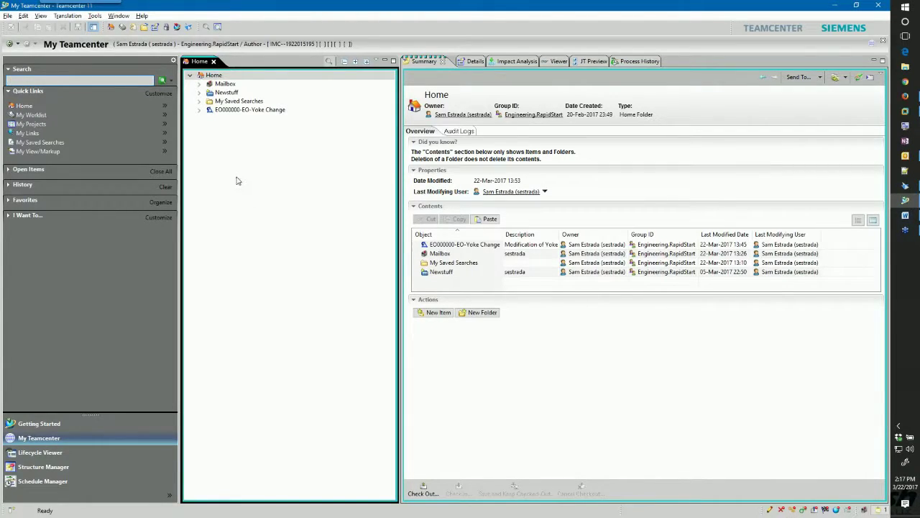
# Display the Yoke-Scan attachment of the Field Report message from the Mailbox in the viewer.
pyautogui.click(128, 81)
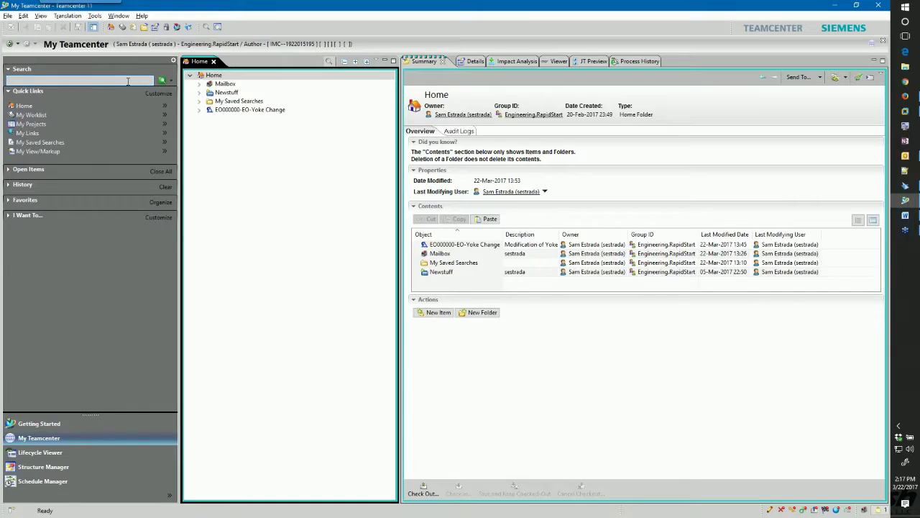
pyautogui.click(199, 83)
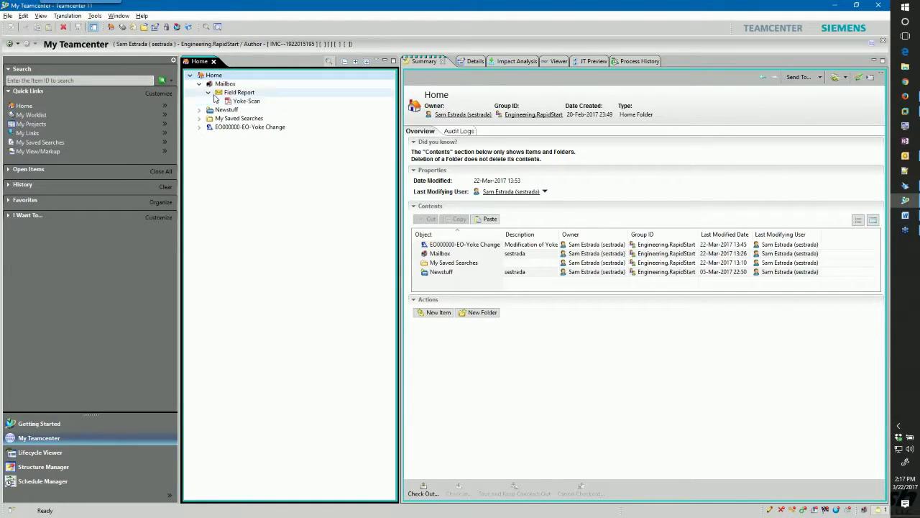
pyautogui.click(248, 101)
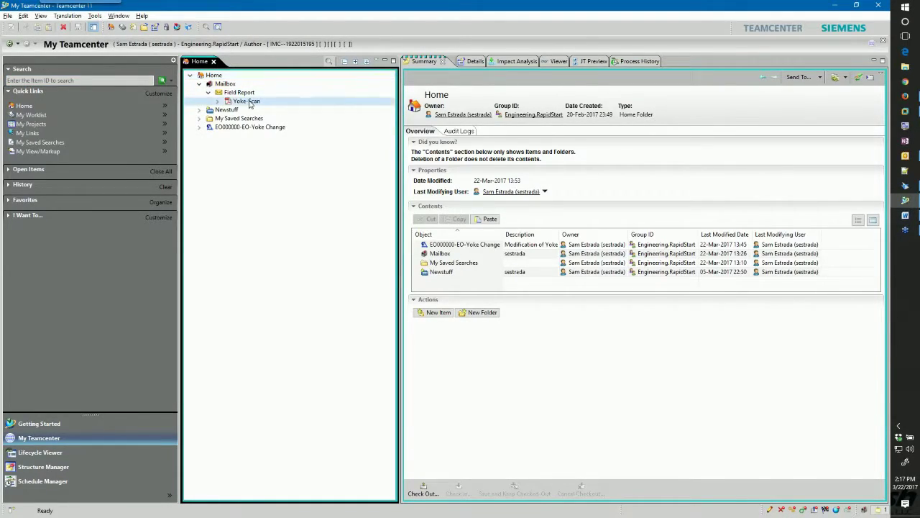
pyautogui.click(554, 61)
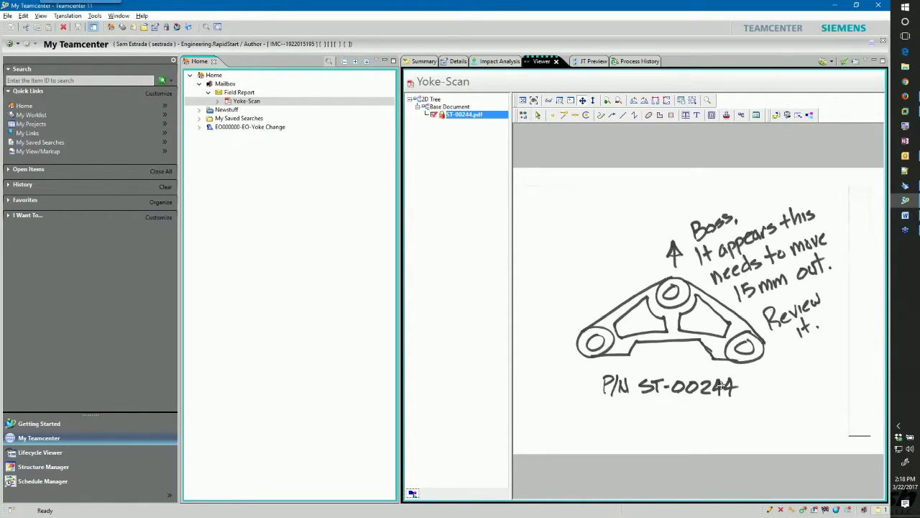
# Search for item IDs matching st-0024* and open the item ST-00244-KSS-4_01.1.
pyautogui.click(122, 81)
pyautogui.write('st')
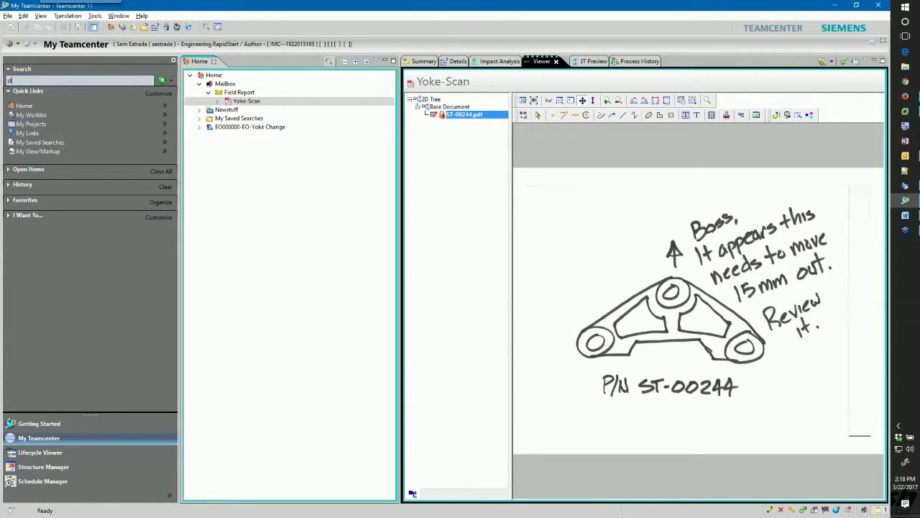
pyautogui.write('-0024*')
pyautogui.press('Return')
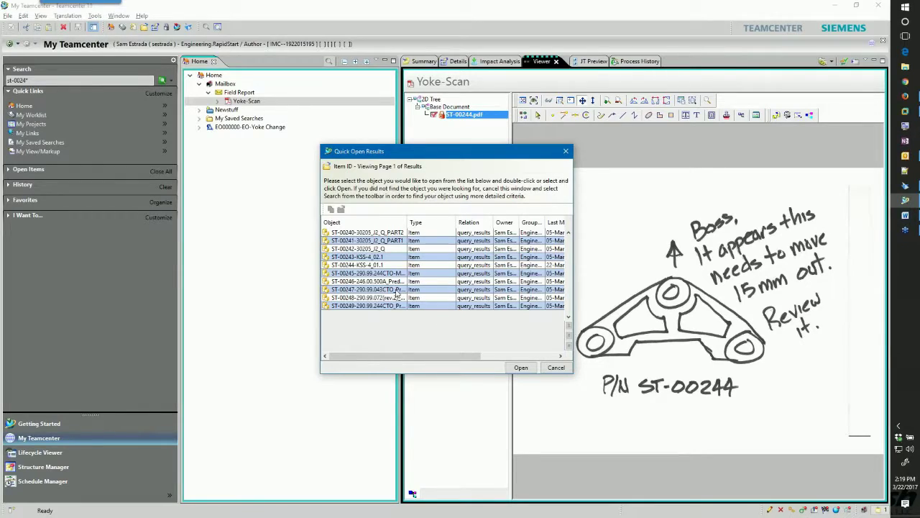
pyautogui.click(366, 265)
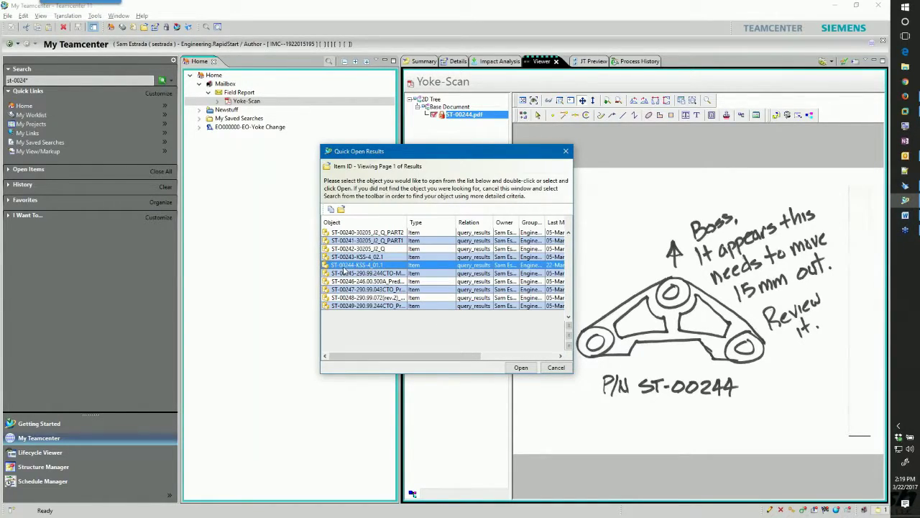
pyautogui.doubleClick(345, 266)
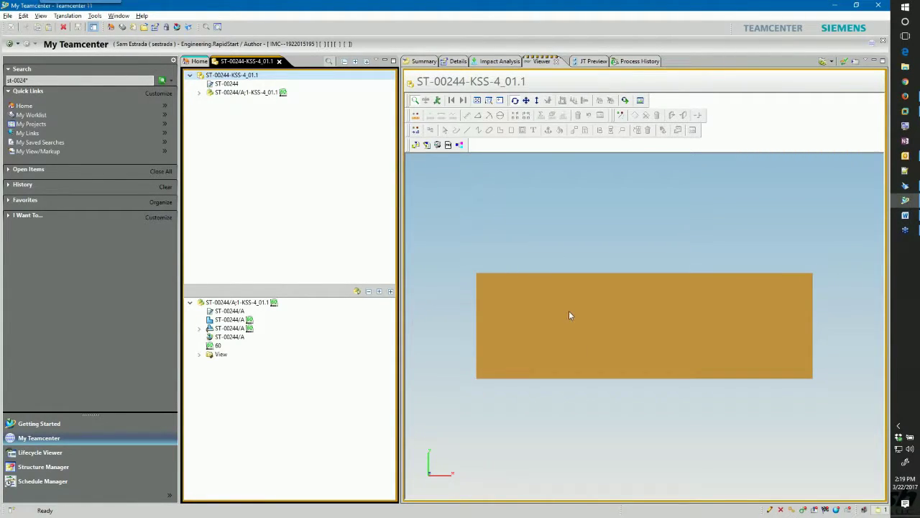
# Examine the yoke's 3D model from an angled view and list the contents of its revision A.
pyautogui.moveTo(569, 315); pyautogui.dragTo(617, 230)
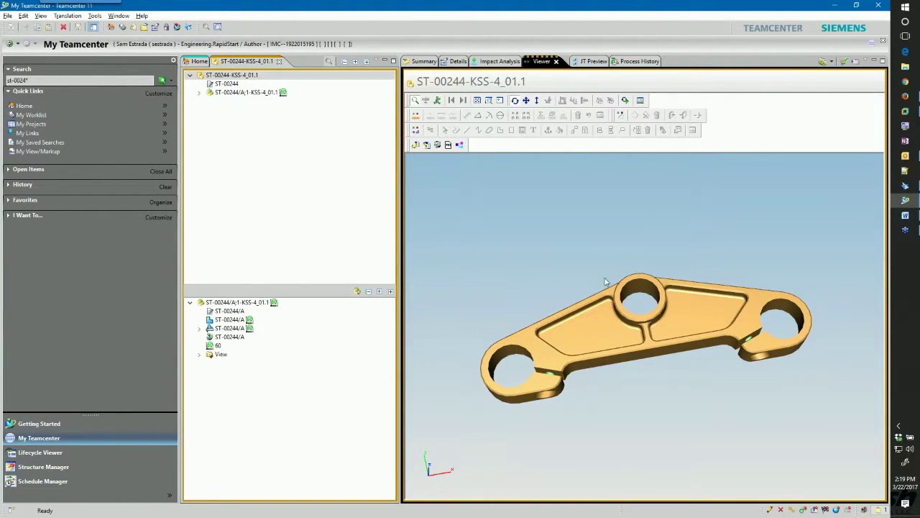
pyautogui.click(200, 94)
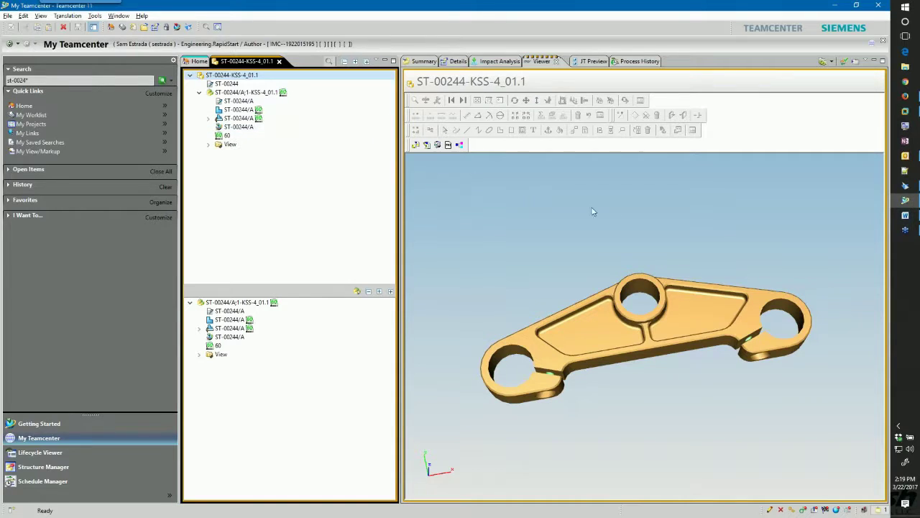
pyautogui.click(619, 336)
pyautogui.moveTo(619, 335)
pyautogui.mouseDown()
pyautogui.moveTo(643, 386)
pyautogui.moveTo(633, 336)
pyautogui.mouseUp()
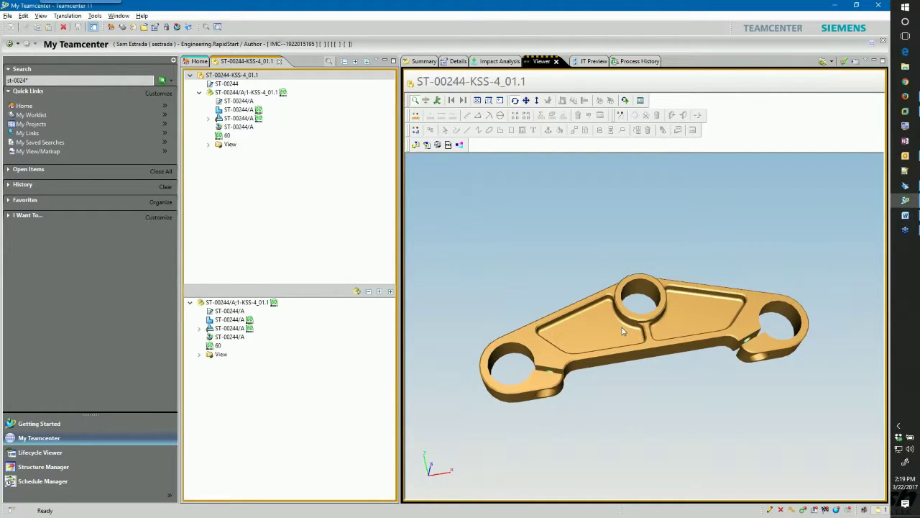
# Display the ST-00244/A drawing dataset and examine the yoke's drawing views and dimensions.
pyautogui.click(243, 119)
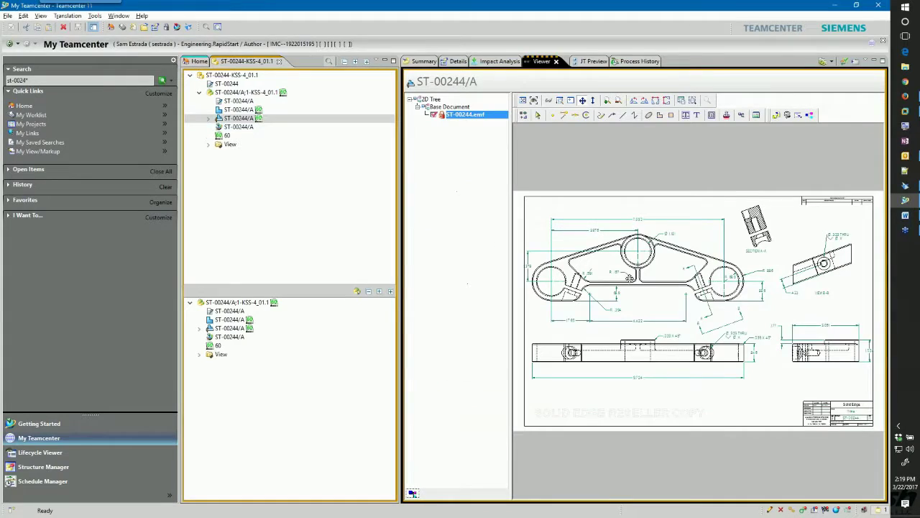
pyautogui.scroll(3, 763, 299)
pyautogui.scroll(-3, 743, 291)
pyautogui.scroll(-2, 536, 241)
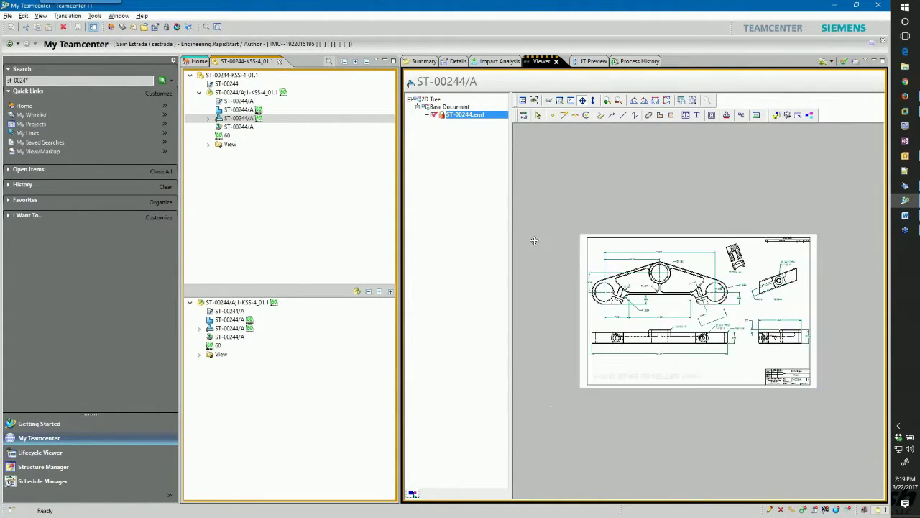
pyautogui.scroll(3, 548, 241)
pyautogui.scroll(-2, 581, 240)
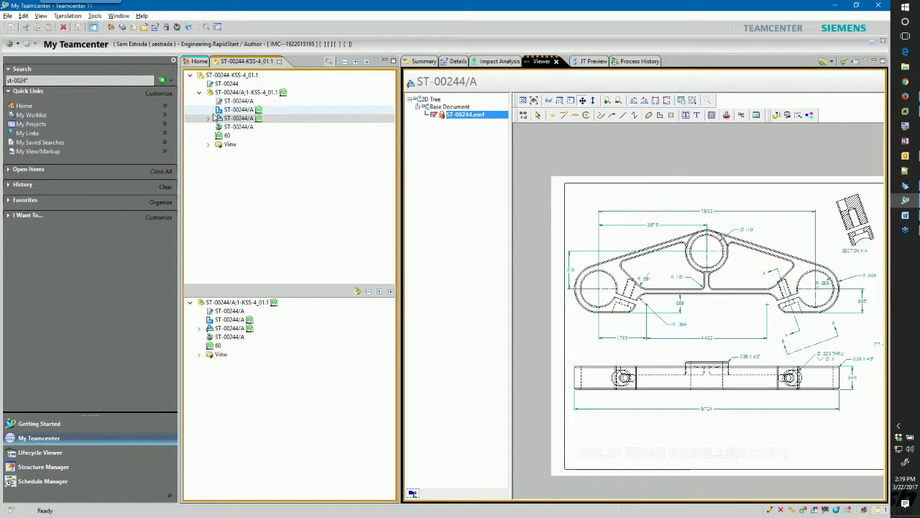
pyautogui.click(237, 118)
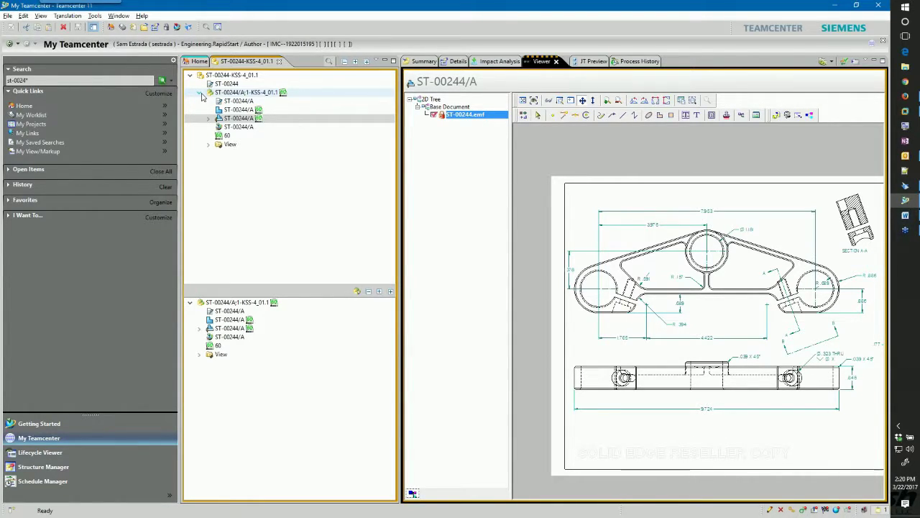
# Show the summary of the top-level item ST-00244-KSS-4_01.1.
pyautogui.click(235, 77)
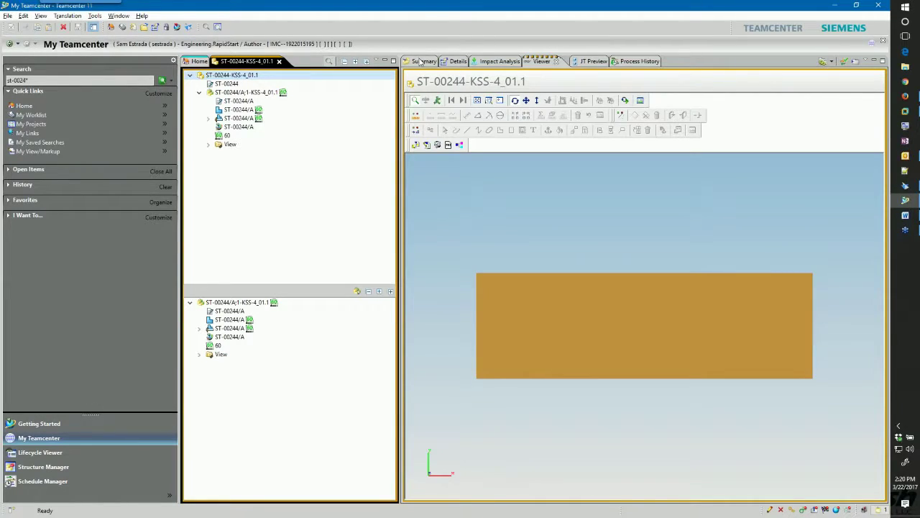
pyautogui.click(422, 62)
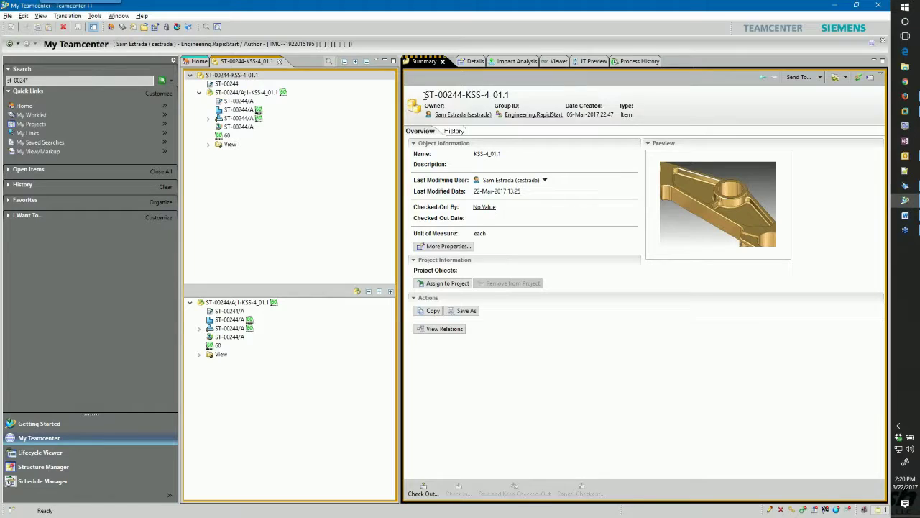
# Trace where the yoke revision ST-00244/A is used, up through the Fork Assembly to the Frame Assembly, with Impact Analysis.
pyautogui.moveTo(425, 95); pyautogui.dragTo(517, 99)
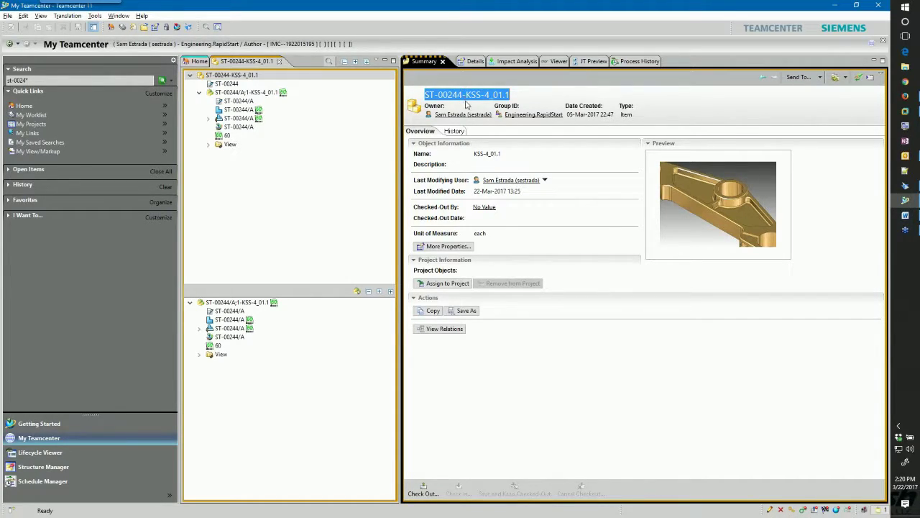
pyautogui.click(248, 95)
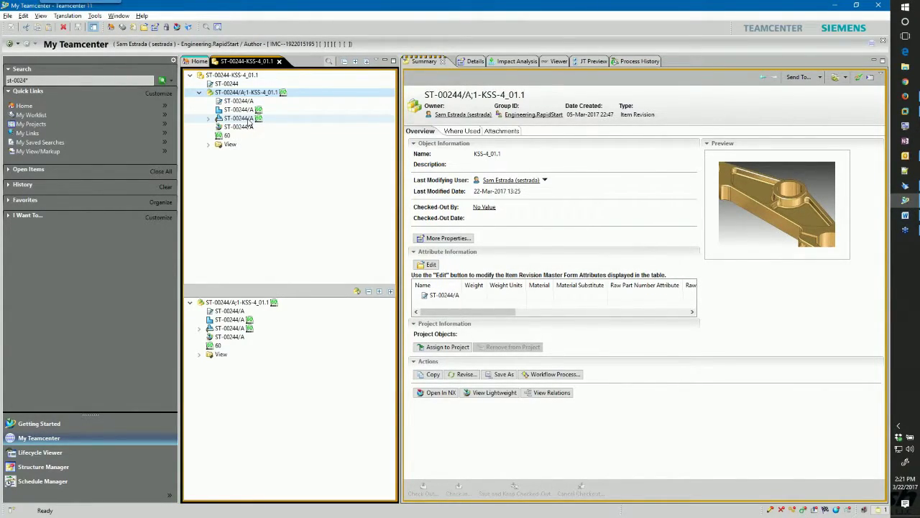
pyautogui.click(515, 62)
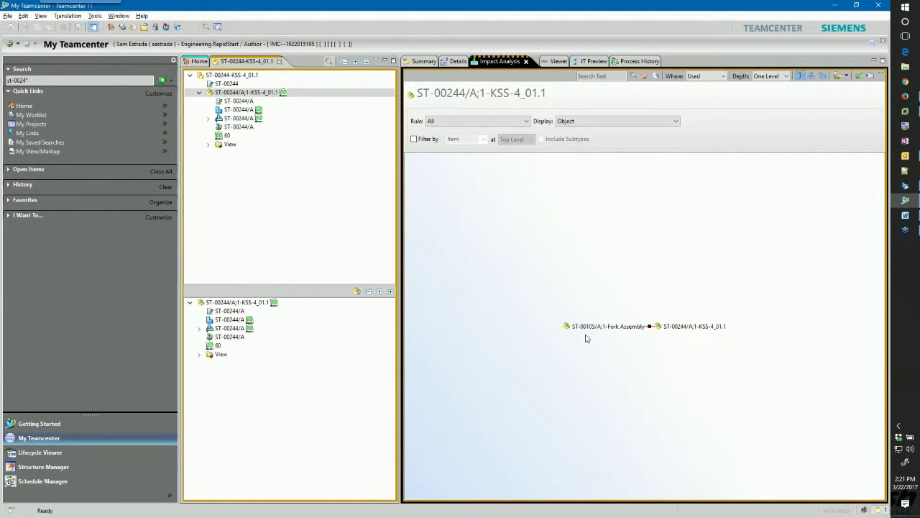
pyautogui.click(612, 328)
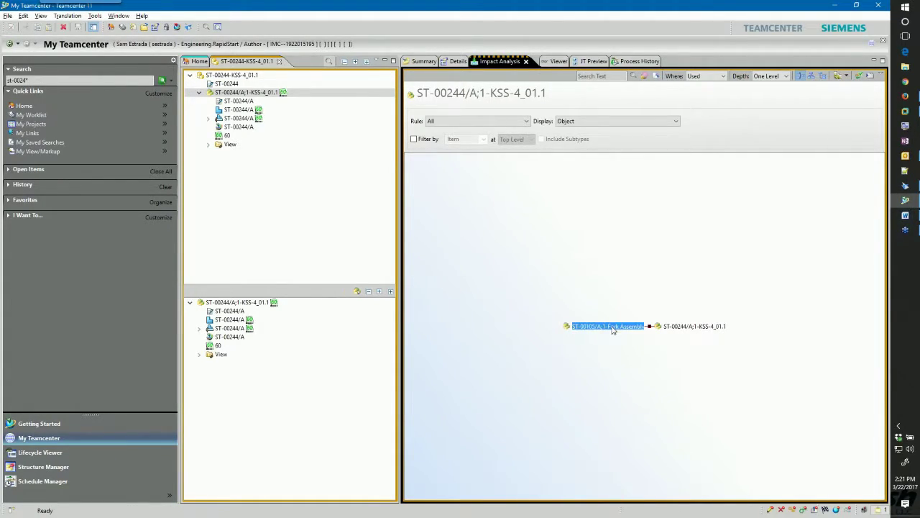
pyautogui.doubleClick(604, 329)
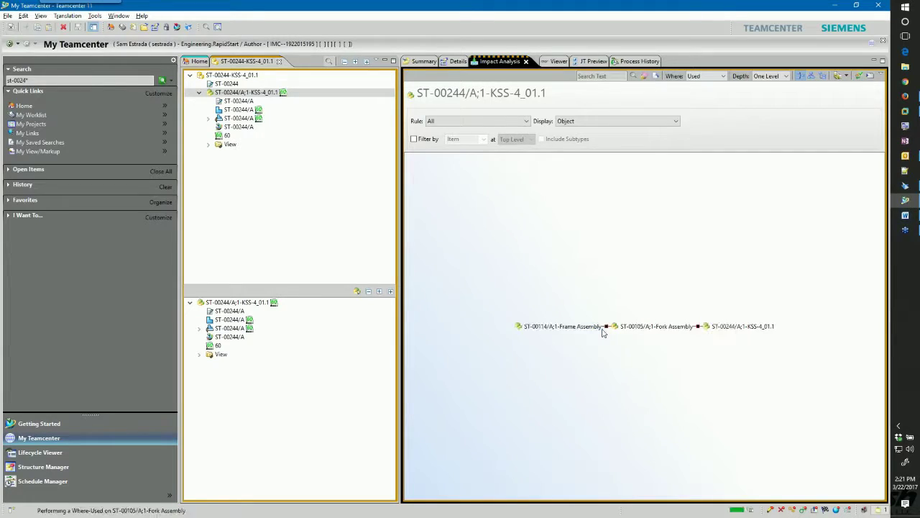
pyautogui.click(645, 330)
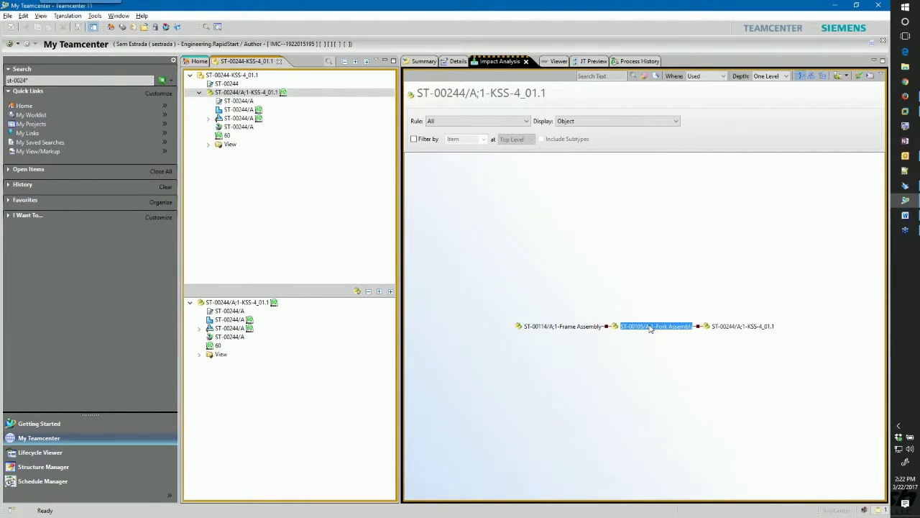
pyautogui.click(576, 329)
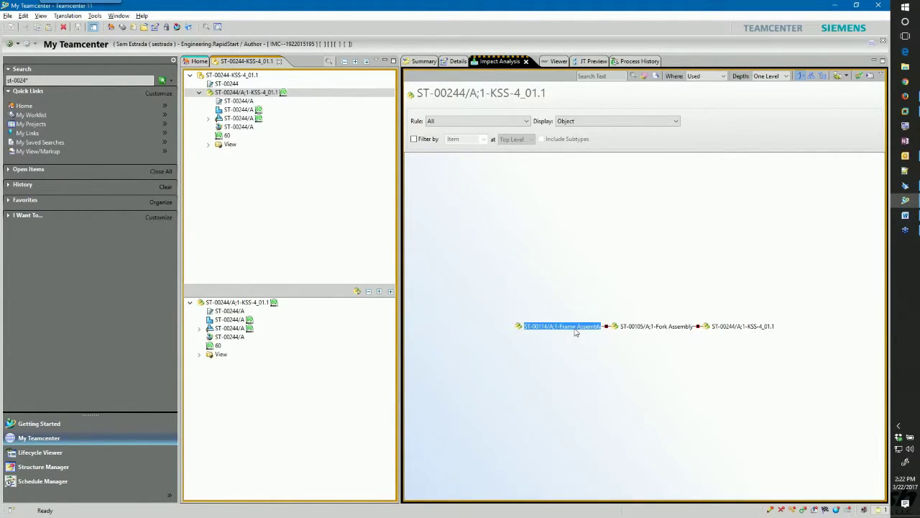
# Send the ST-00105/A Fork Assembly revision from the where-used graph to My Teamcenter and show its summary.
pyautogui.click(640, 330)
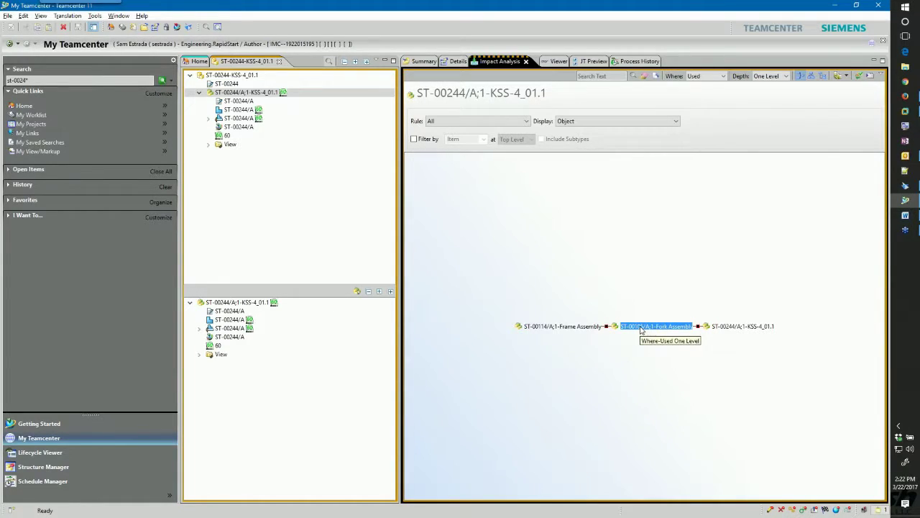
pyautogui.rightClick(642, 329)
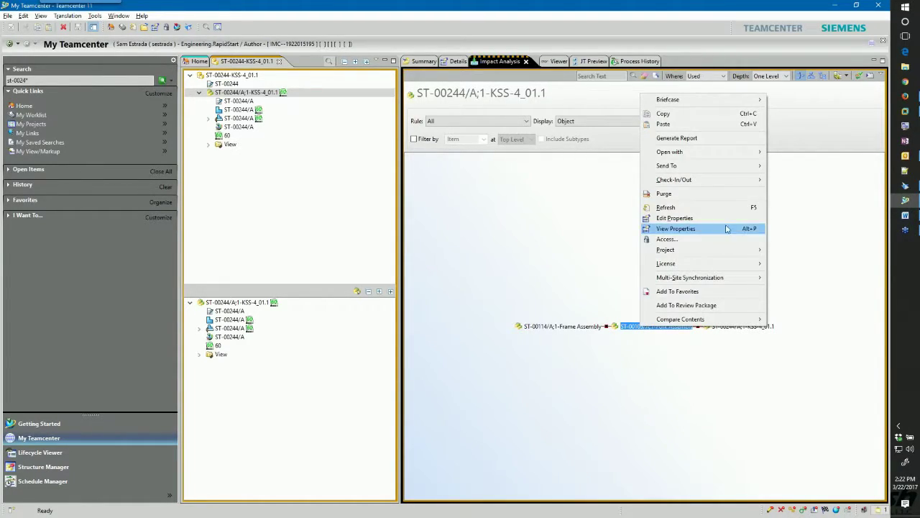
pyautogui.moveTo(720, 168)
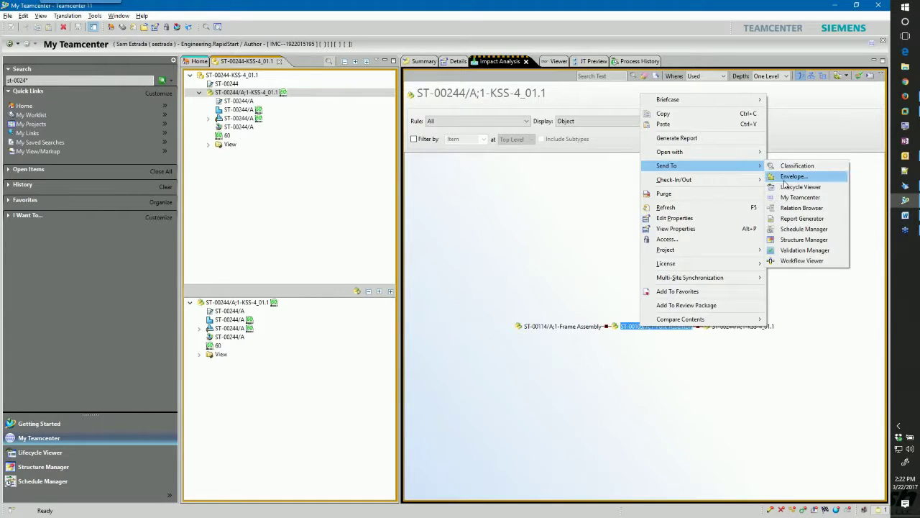
pyautogui.click(791, 197)
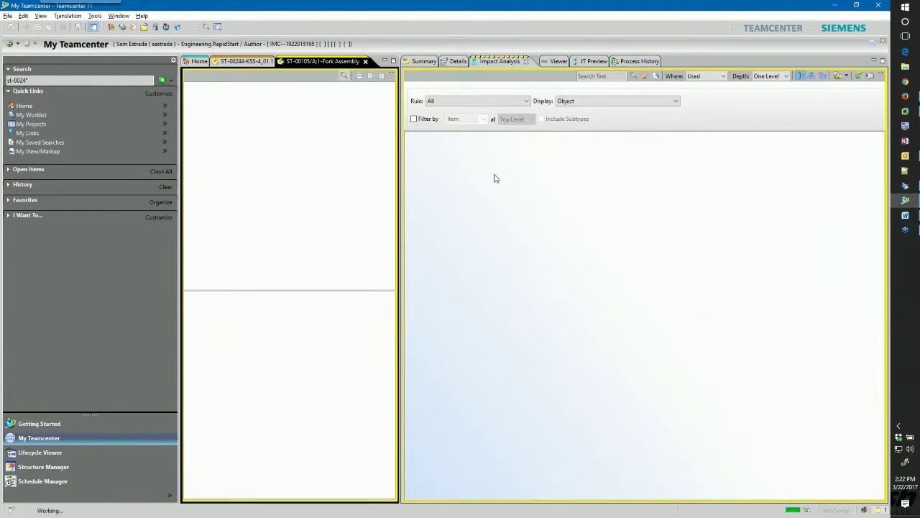
pyautogui.click(423, 61)
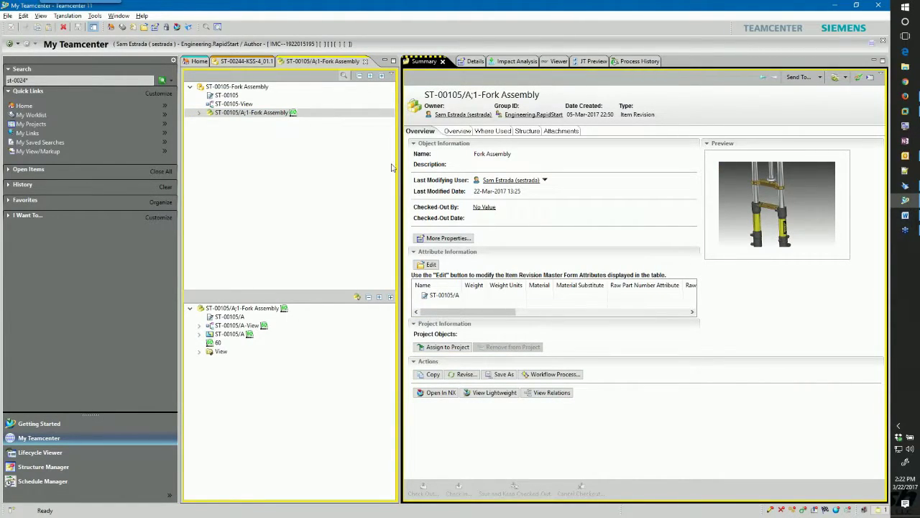
# List the components of the Fork Assembly revision ST-00105/A and show the revision's summary.
pyautogui.click(199, 113)
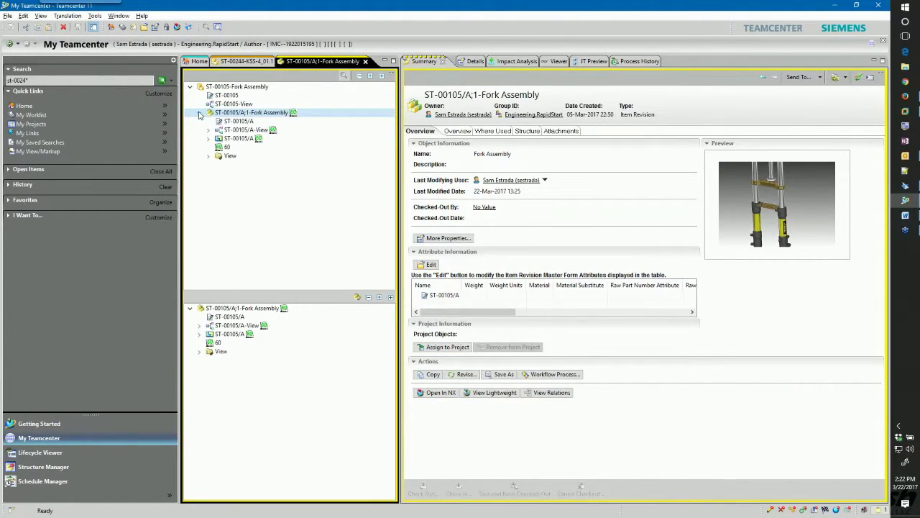
pyautogui.click(209, 156)
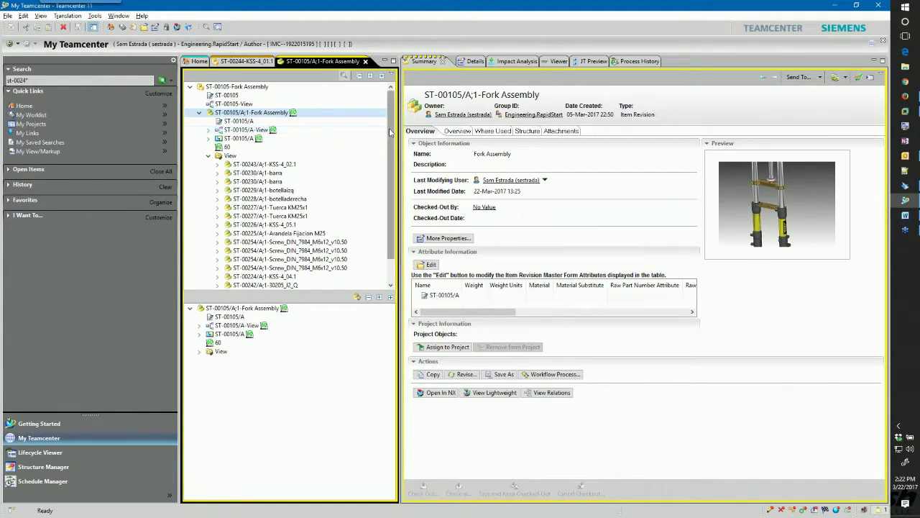
pyautogui.scroll(-1, 394, 150)
pyautogui.scroll(-1, 394, 149)
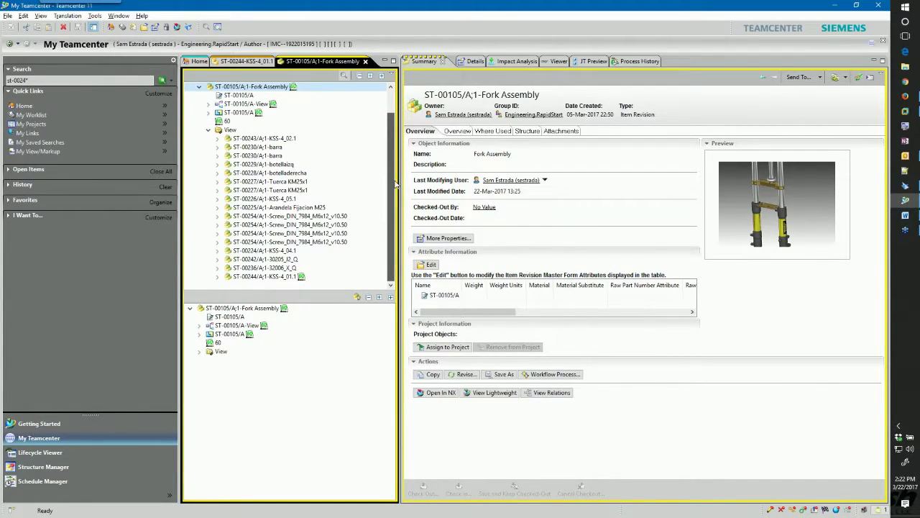
pyautogui.scroll(3, 395, 172)
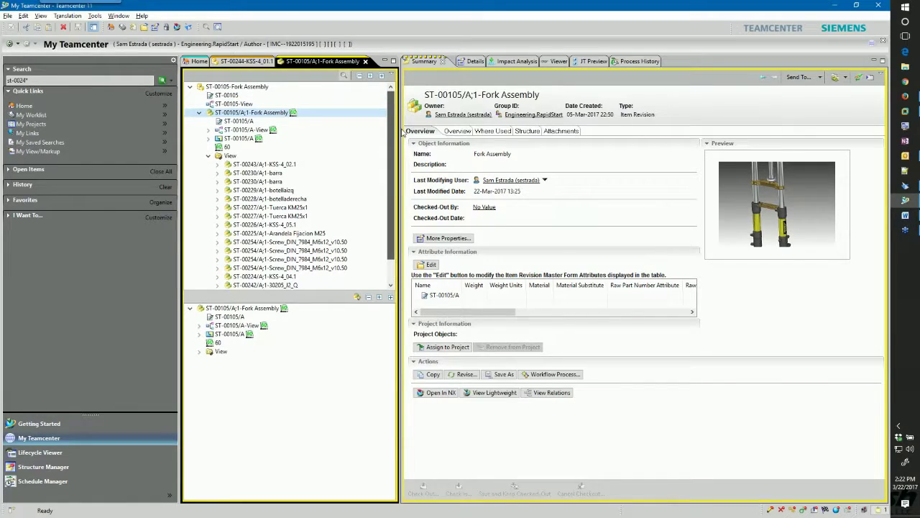
pyautogui.click(262, 131)
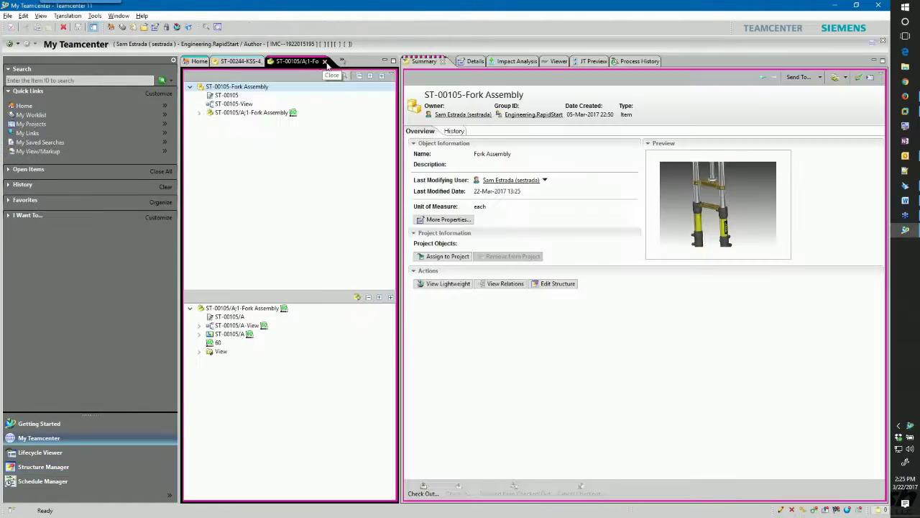
pyautogui.click(248, 113)
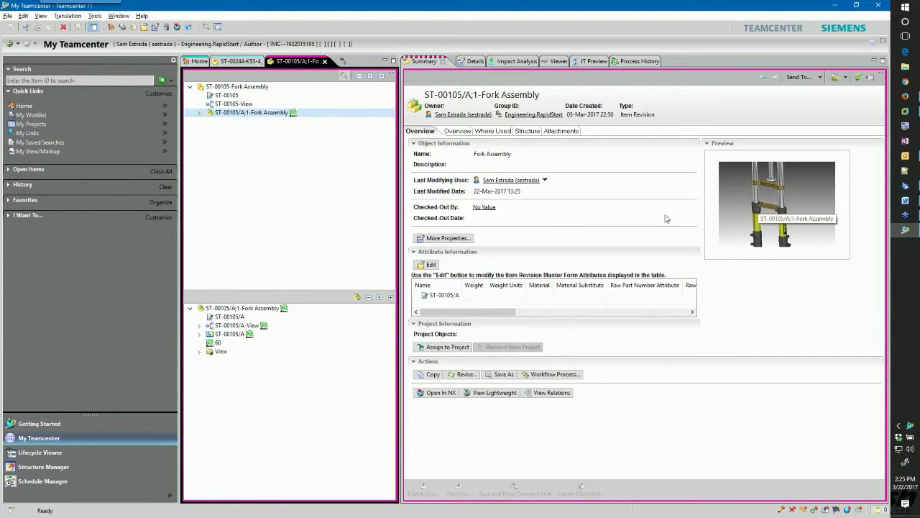
# Expand the mailbox's Field Report and the contents of the EO000000/A EO-Yoke Change revision in the Home folder.
pyautogui.click(200, 61)
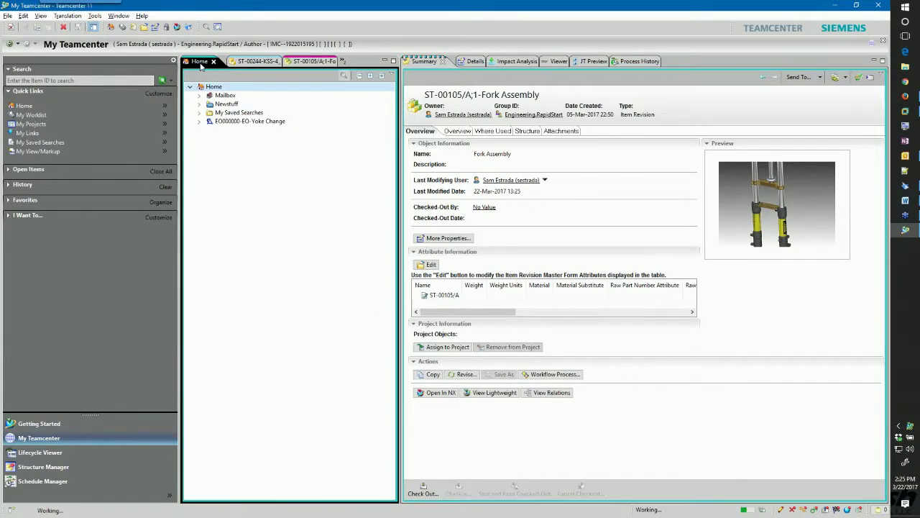
pyautogui.click(200, 95)
pyautogui.click(208, 103)
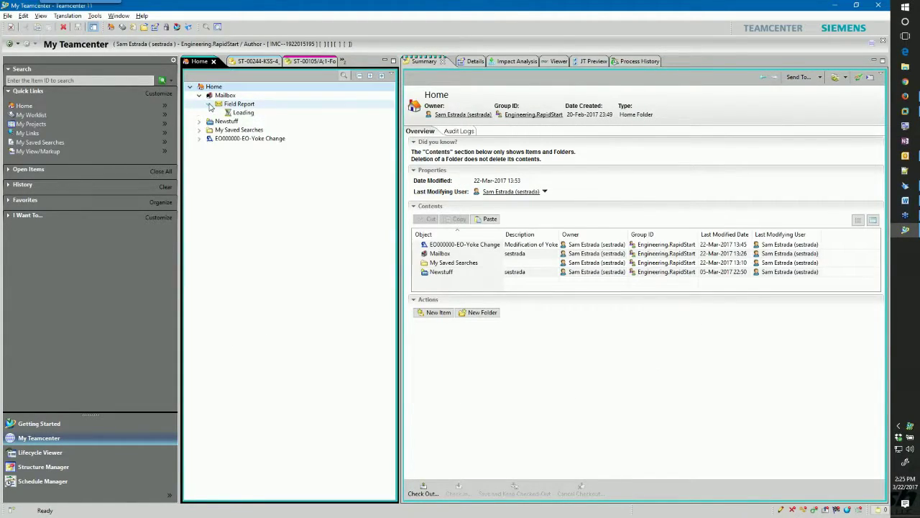
pyautogui.click(201, 139)
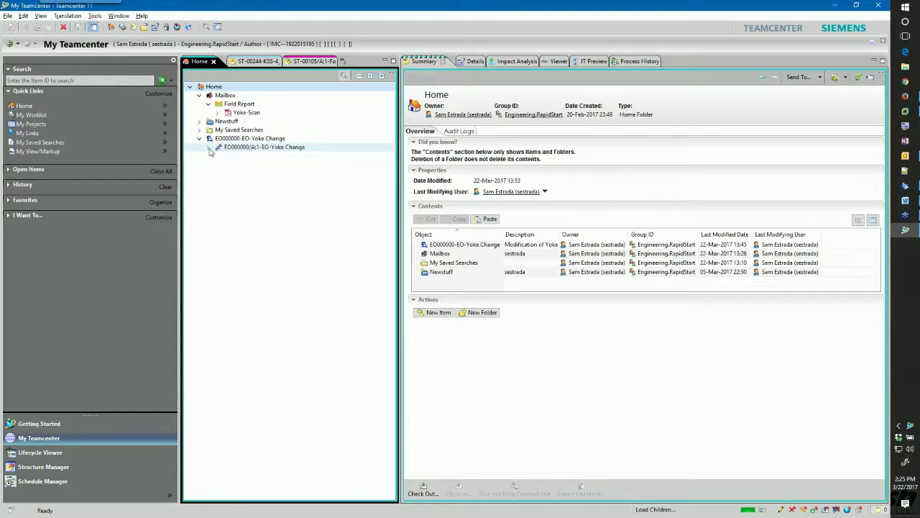
pyautogui.click(208, 148)
# Display the engineering order's CR - Change Request form and review its description and proposed solution.
pyautogui.click(231, 164)
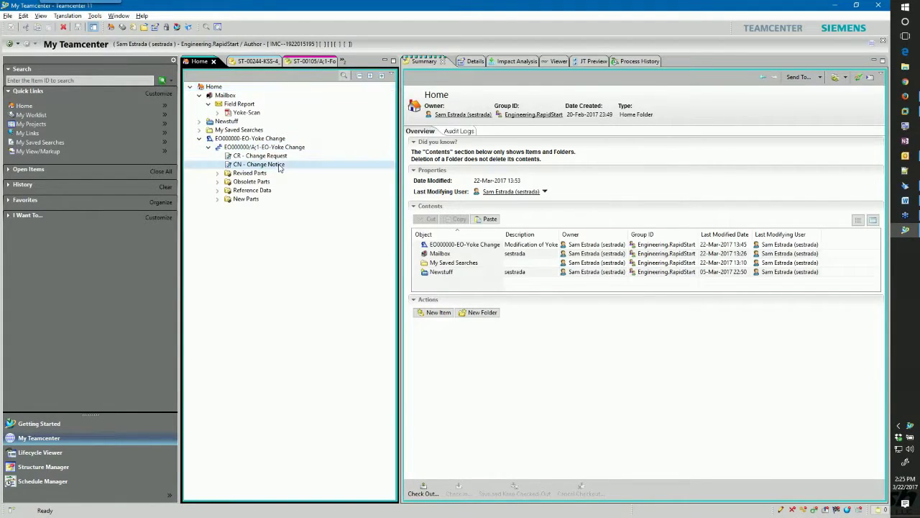
pyautogui.click(554, 62)
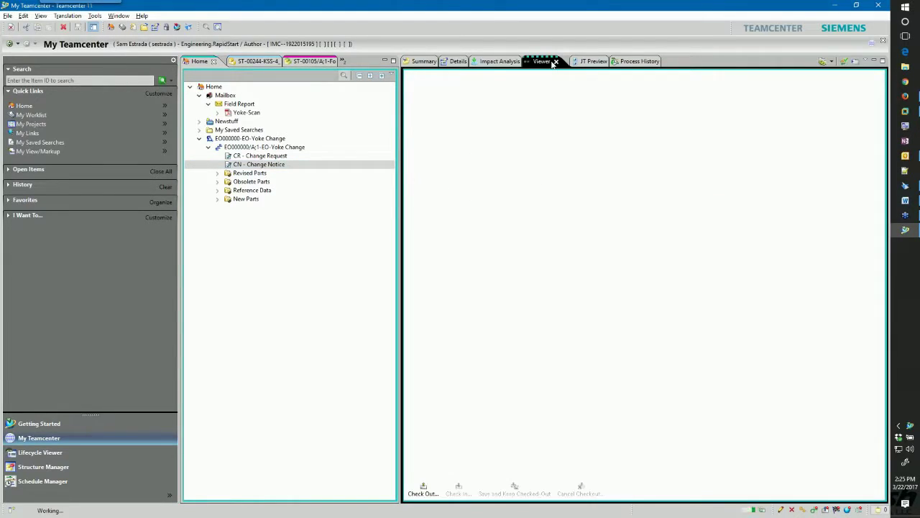
pyautogui.click(273, 157)
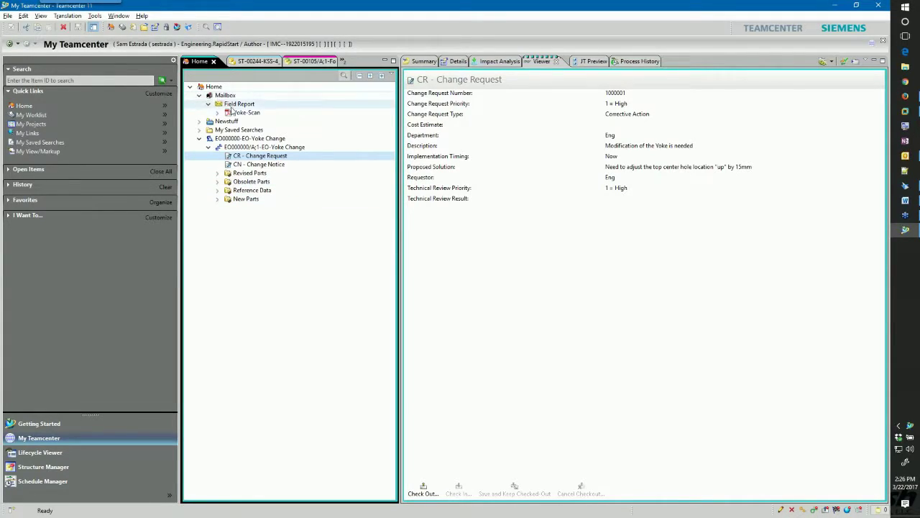
# Copy the yoke revision ST-00244/A;1-KSS-4_01.1 into the engineering order's Reference Data folder and show its summary there.
pyautogui.click(267, 59)
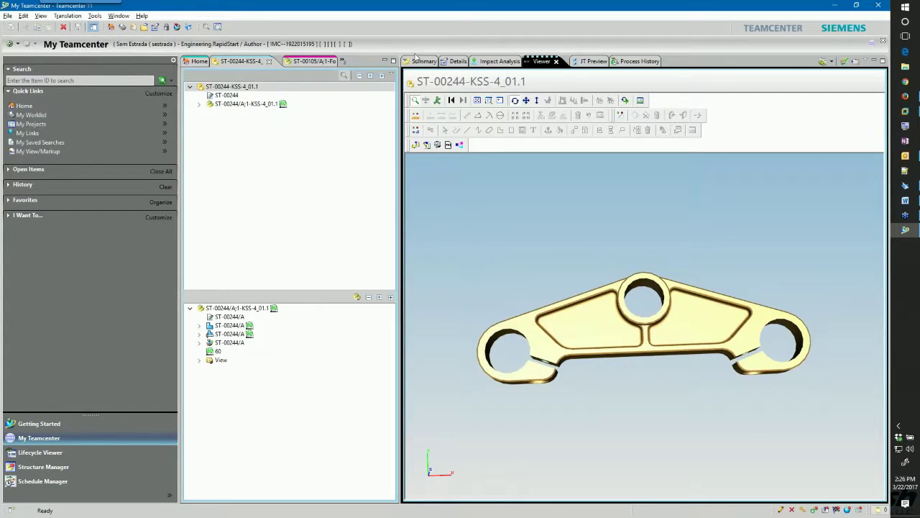
pyautogui.click(421, 62)
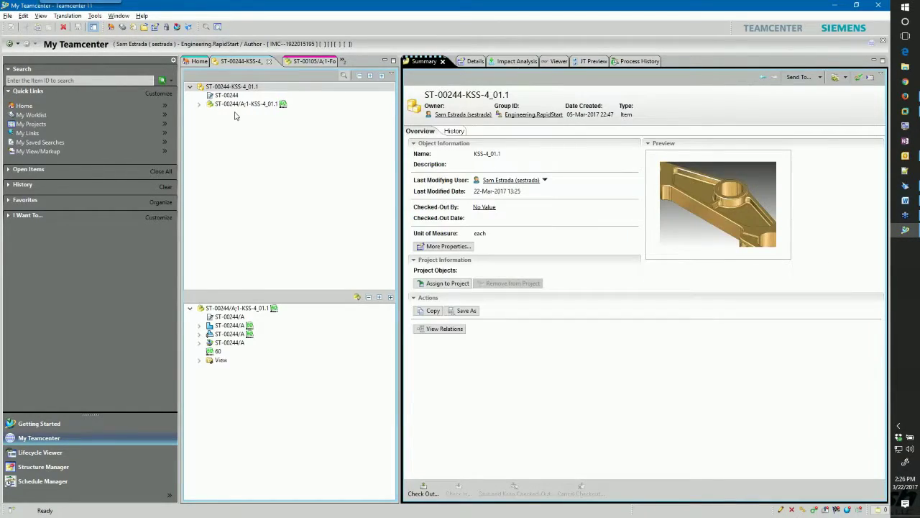
pyautogui.click(241, 105)
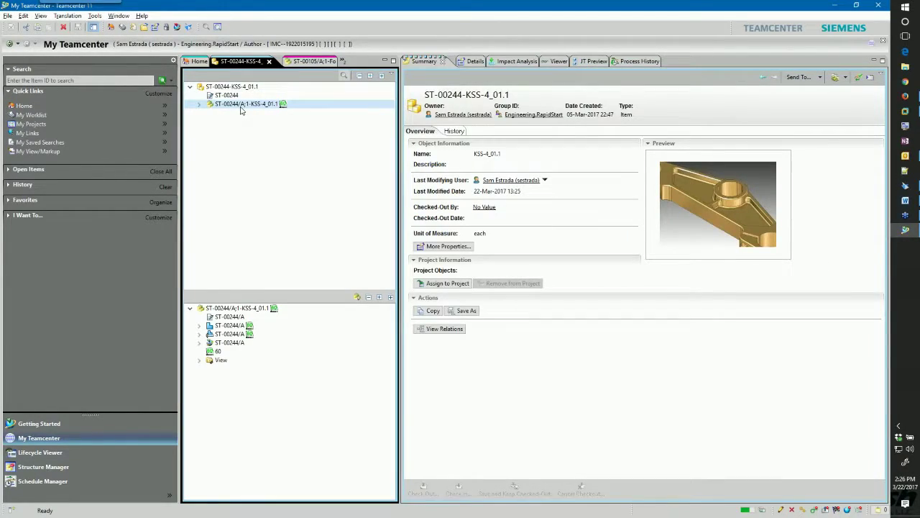
pyautogui.click(199, 62)
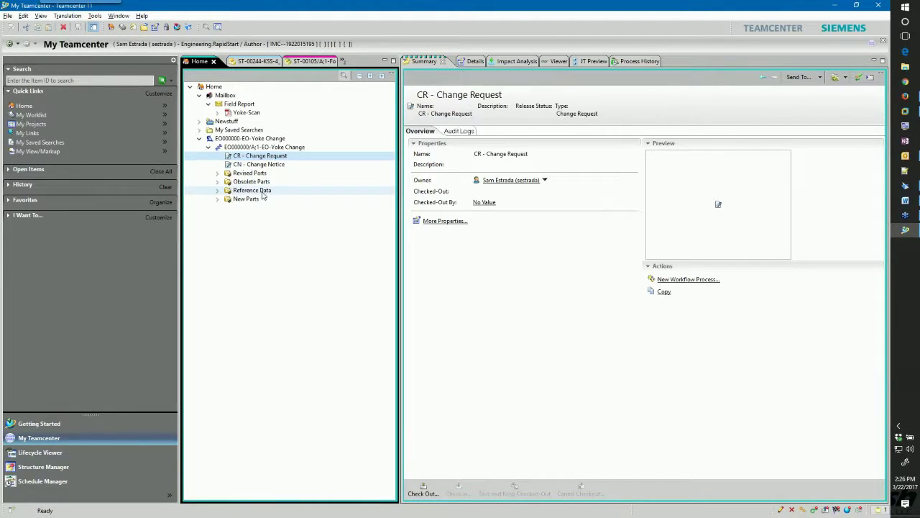
pyautogui.click(264, 192)
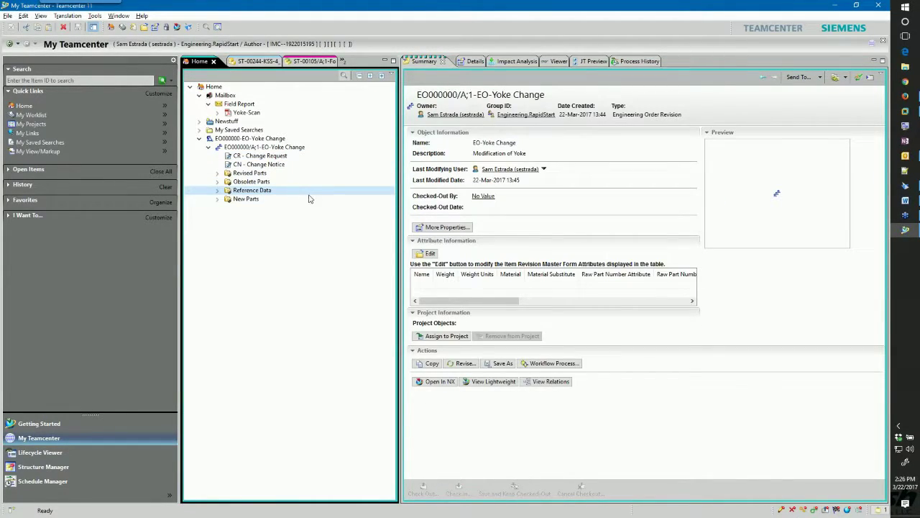
pyautogui.click(217, 190)
pyautogui.click(271, 200)
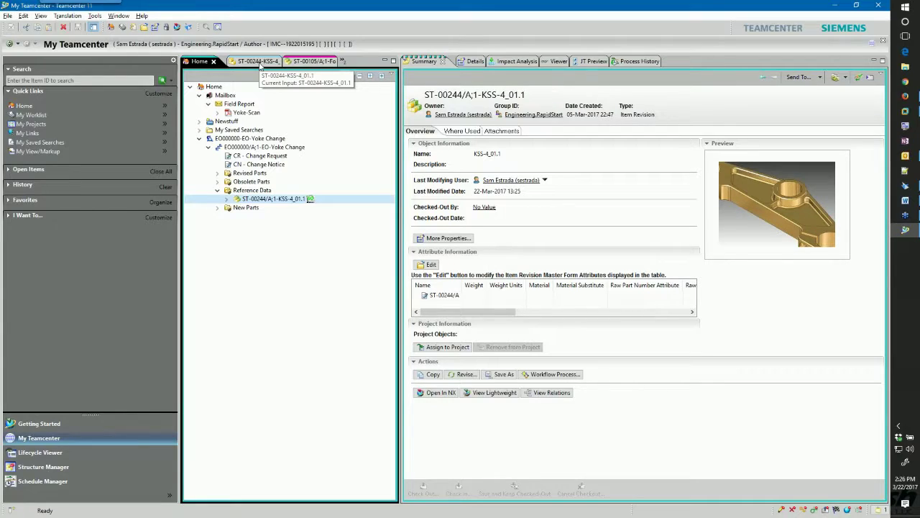
# Copy the Fork Assembly revision ST-00105/A into the Reference Data folder of EO-Yoke Change.
pyautogui.click(255, 61)
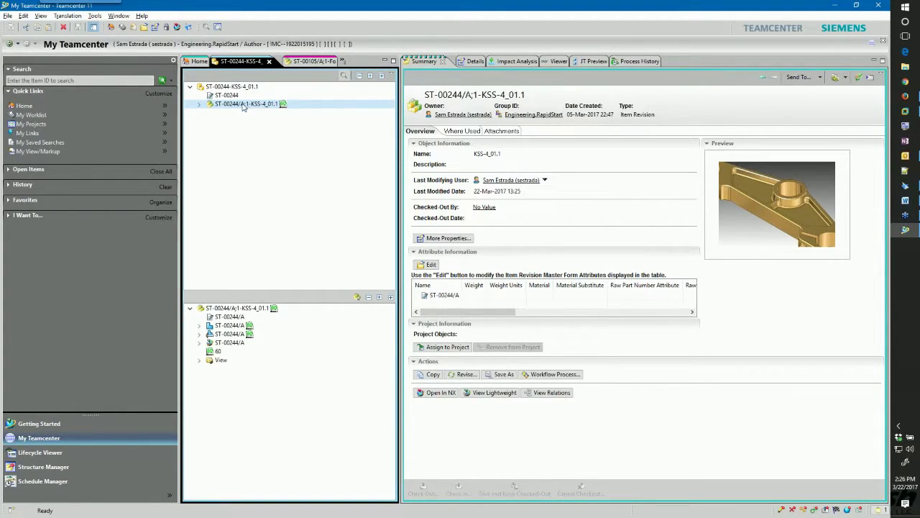
pyautogui.click(199, 62)
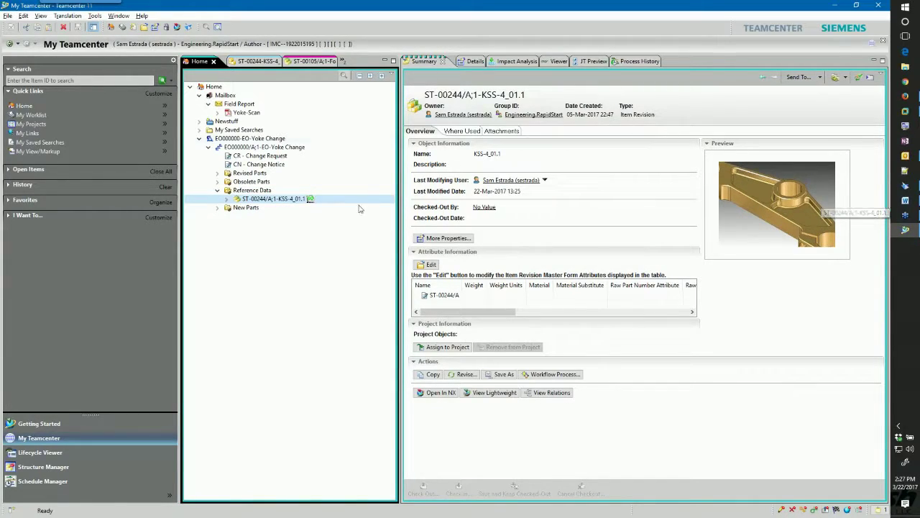
pyautogui.click(301, 61)
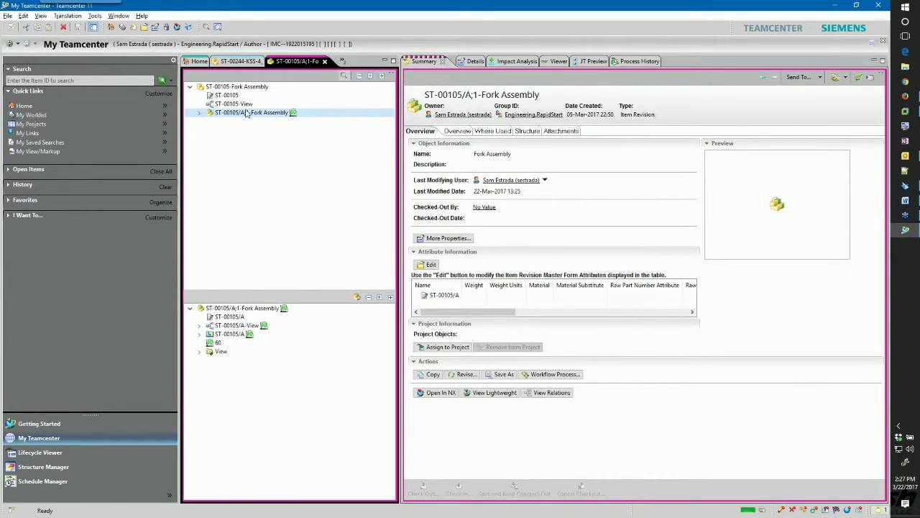
pyautogui.click(198, 62)
pyautogui.click(261, 191)
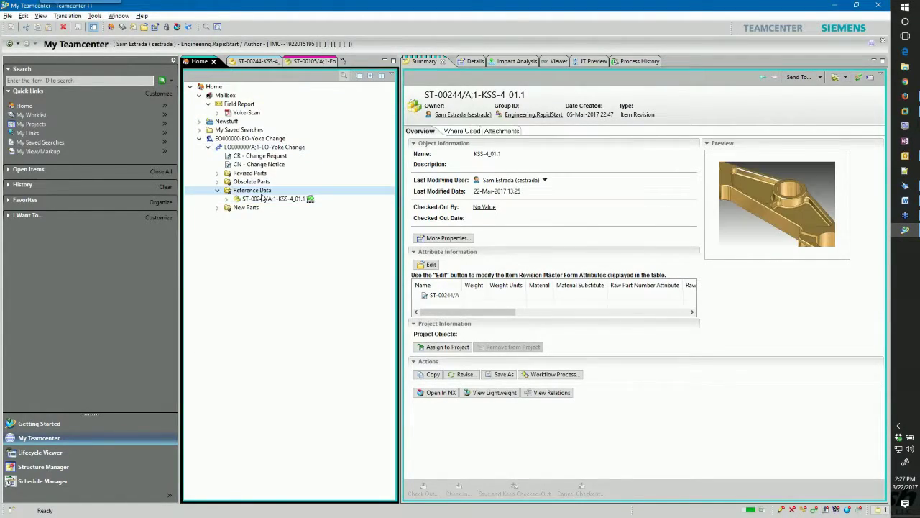
pyautogui.hotkey('ctrl', 'v')
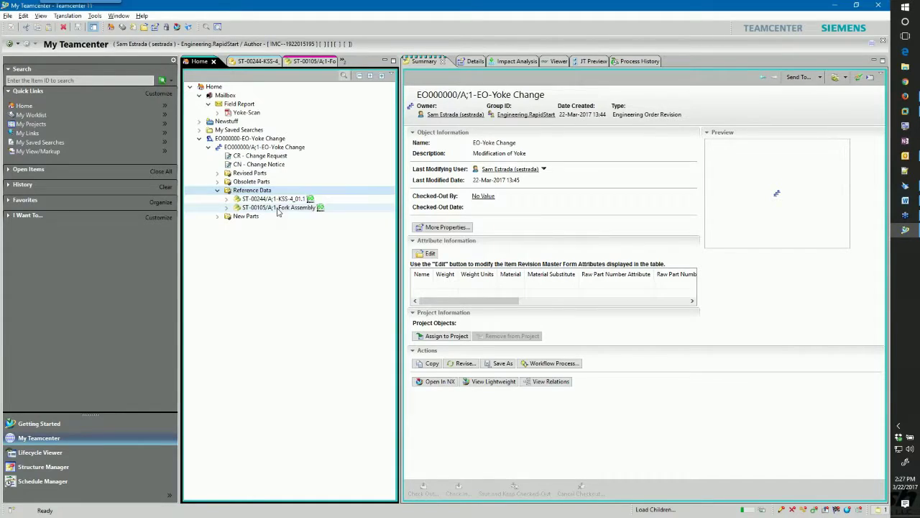
# Review the summaries of the Fork Assembly and yoke revisions in the Reference Data folder.
pyautogui.click(286, 209)
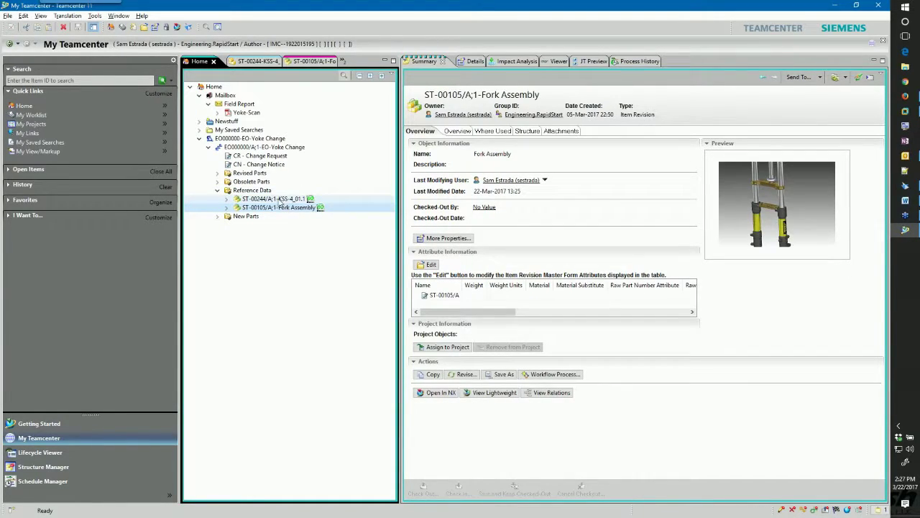
pyautogui.click(273, 200)
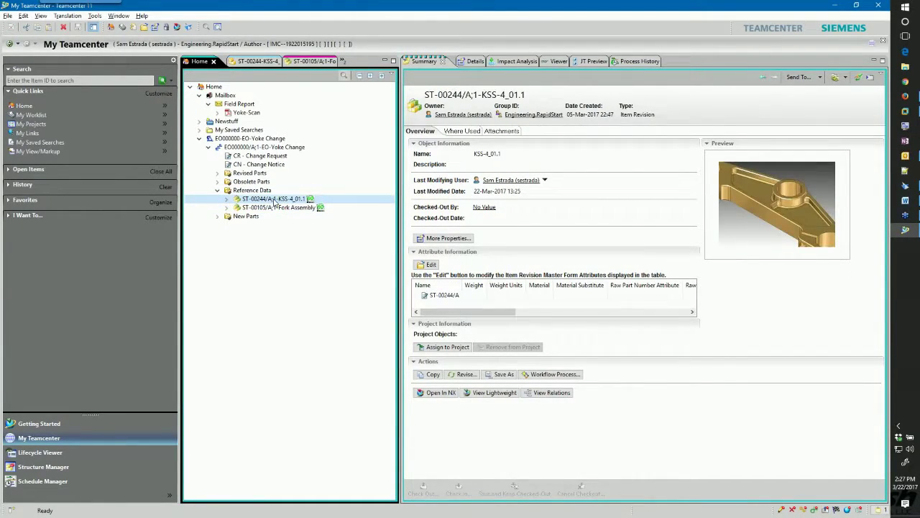
pyautogui.click(279, 208)
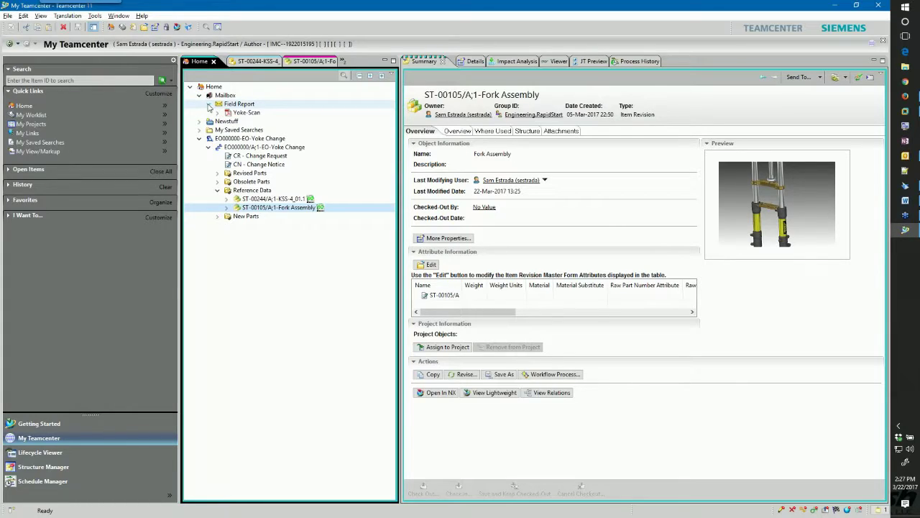
# Copy the mailbox's Field Report into the engineering order's Reference Data folder and expand its contents there.
pyautogui.click(208, 106)
pyautogui.click(235, 105)
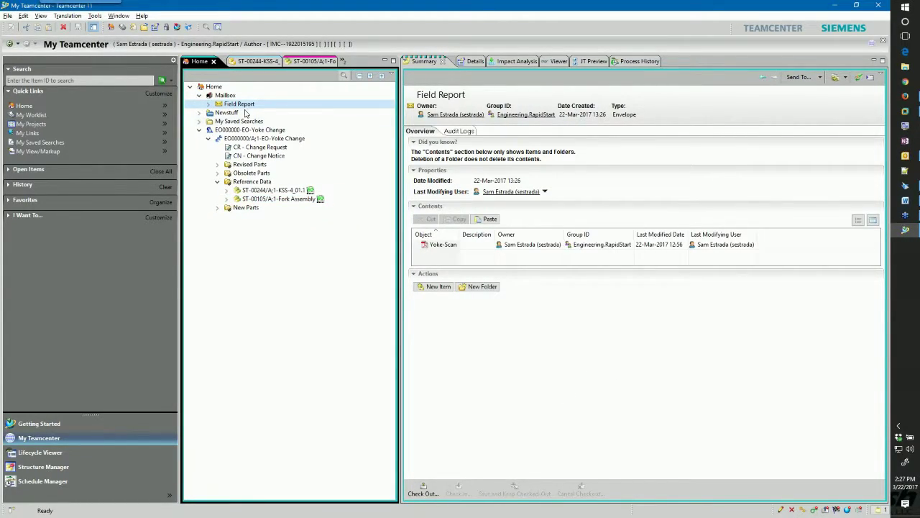
pyautogui.click(254, 184)
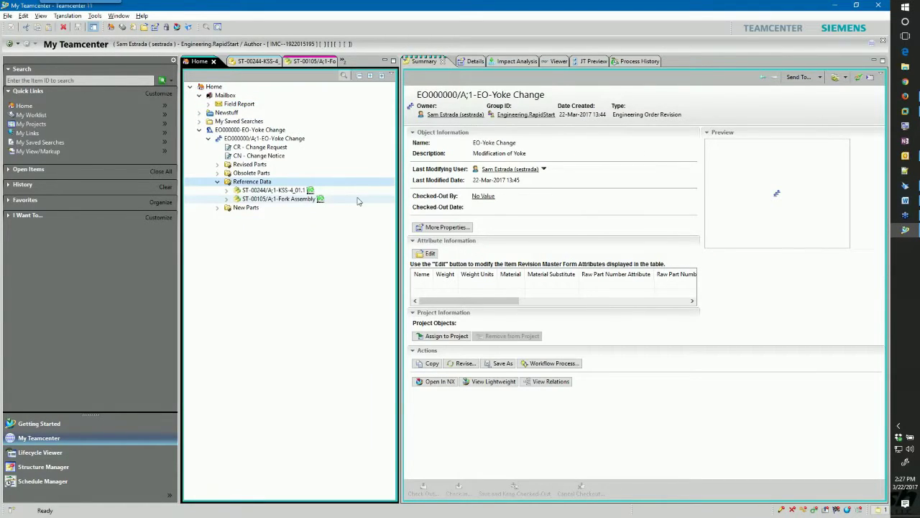
pyautogui.hotkey('ctrl', 'v')
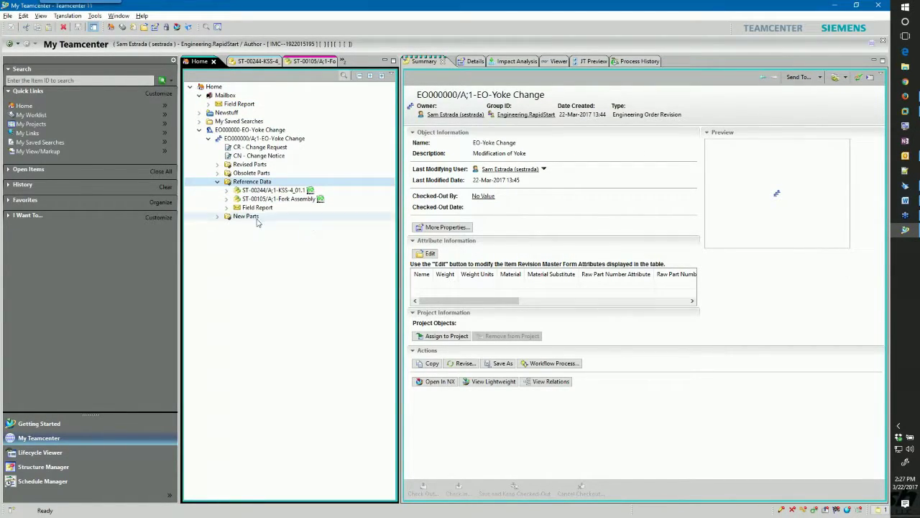
pyautogui.click(227, 200)
pyautogui.click(228, 199)
pyautogui.click(250, 208)
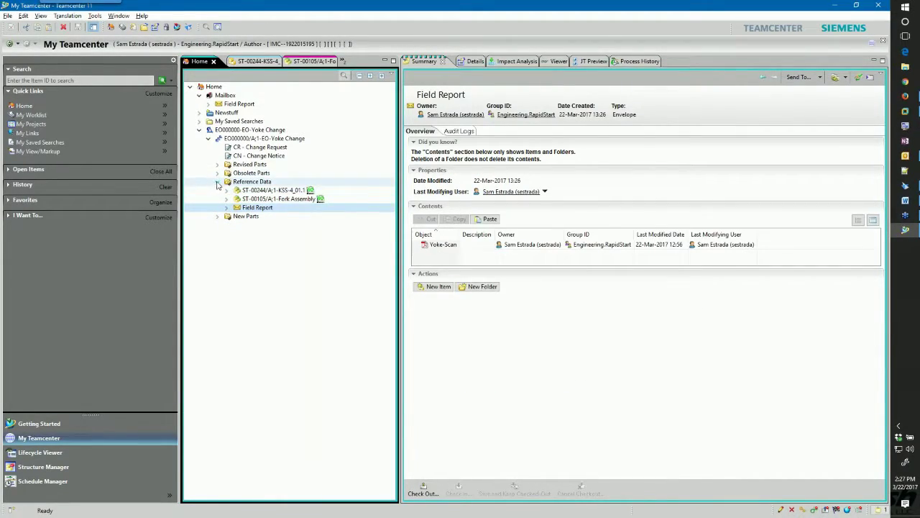
pyautogui.click(226, 208)
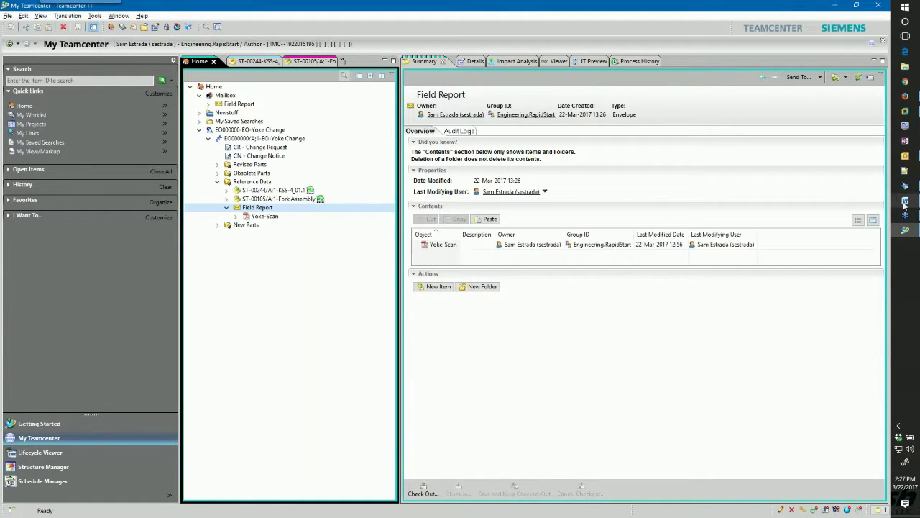
# Switch to the issue report in Microsoft Word and review its finding, action and yoke sketch.
pyautogui.click(831, 5)
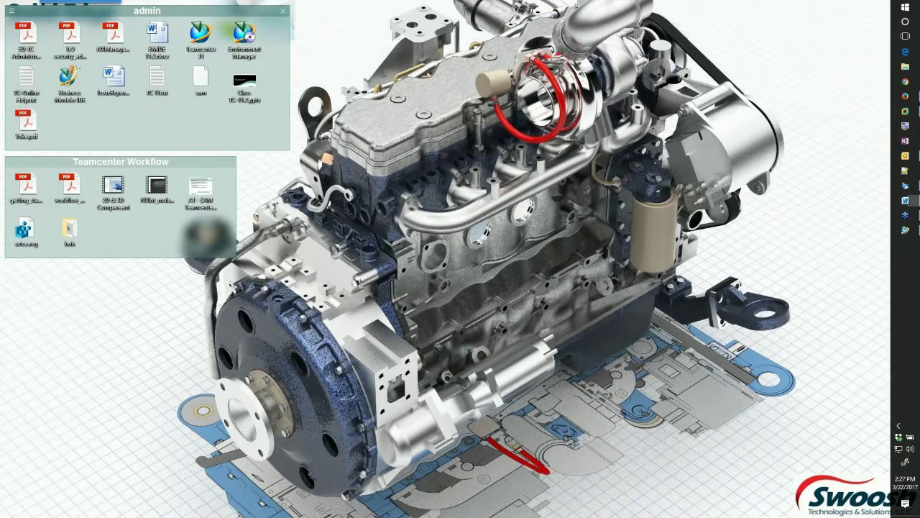
pyautogui.click(905, 200)
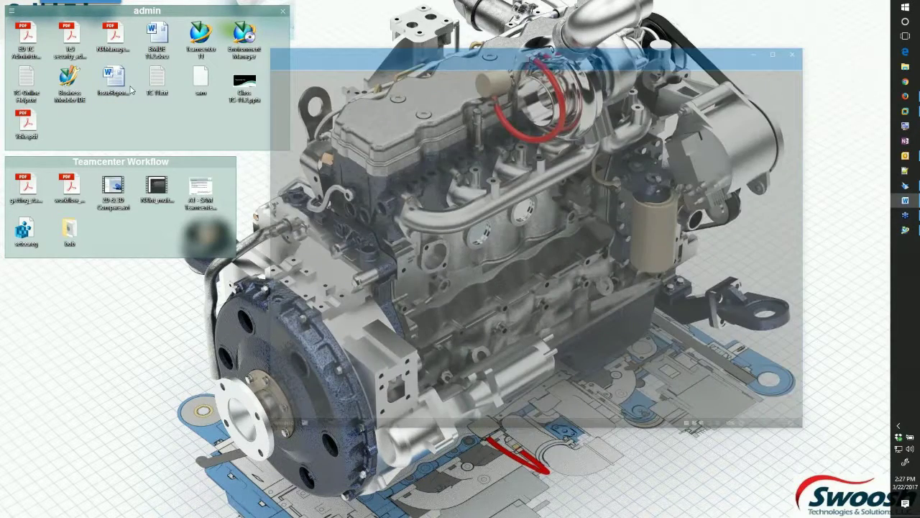
pyautogui.scroll(-3, 507, 237)
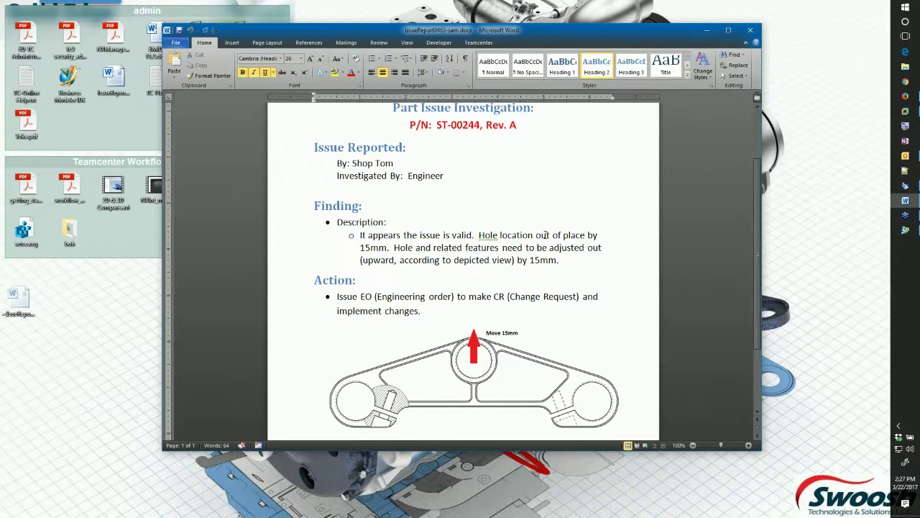
# Save the IssueReport0463 document to Teamcenter as a Microsoft Word Document with the Contents relation, decline check-out, and close it.
pyautogui.click(479, 43)
pyautogui.click(240, 67)
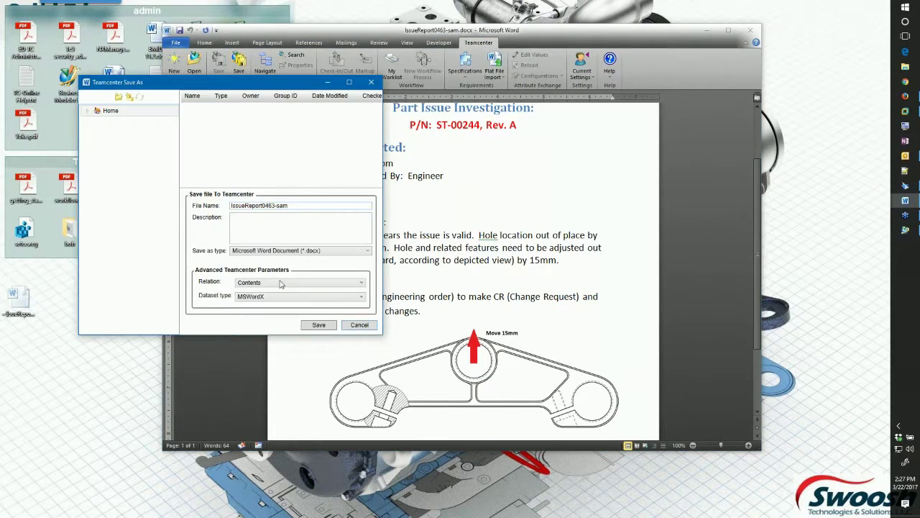
pyautogui.click(321, 323)
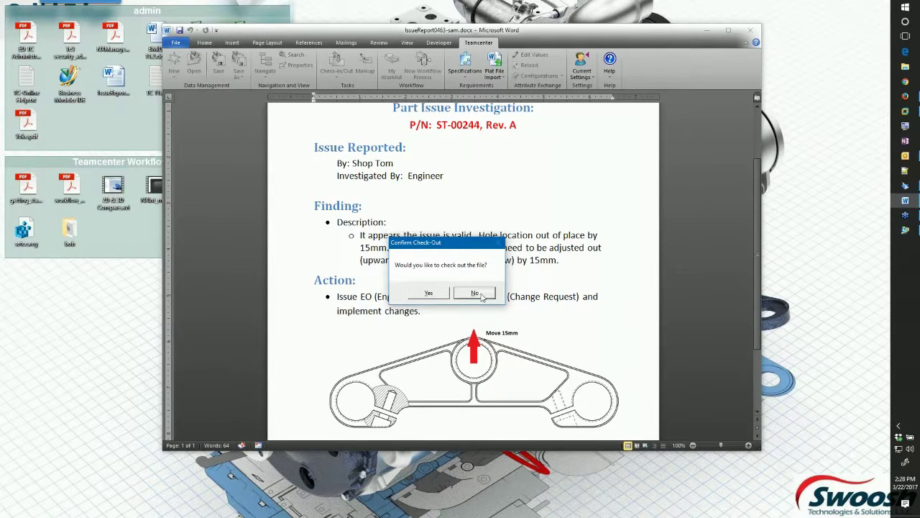
pyautogui.click(476, 294)
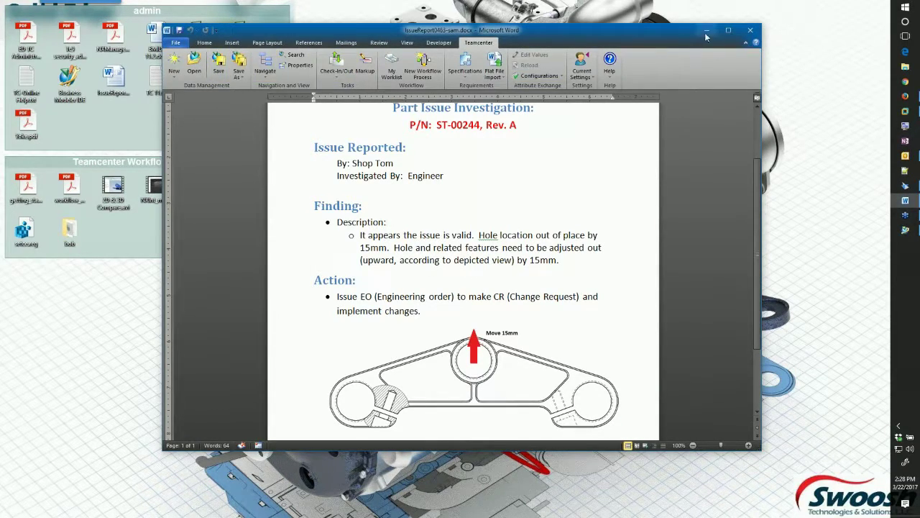
pyautogui.click(809, 82)
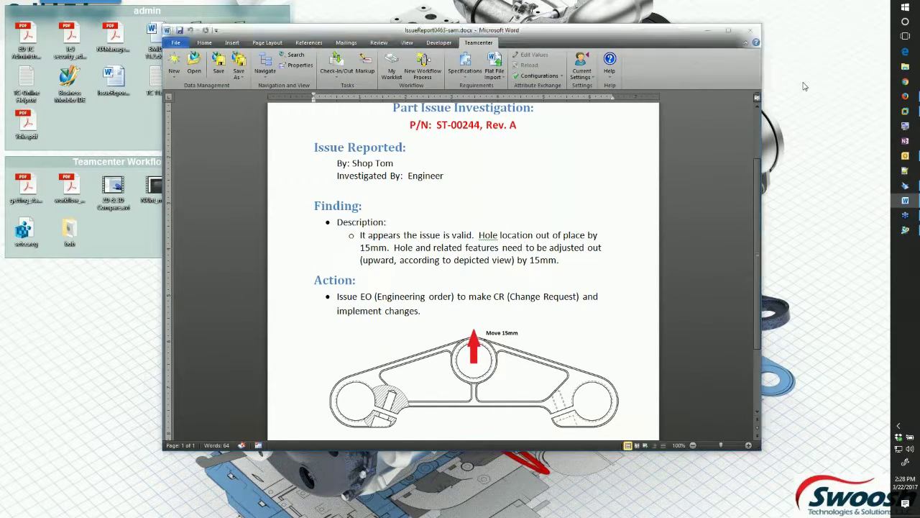
pyautogui.click(748, 31)
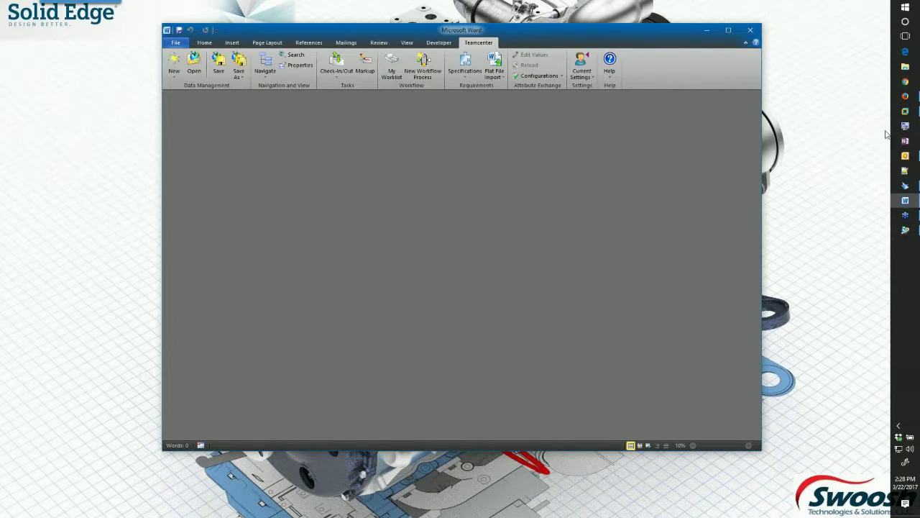
# Switch to Outlook to view its Teamcenter integration, and to Solid Edge to view its Teamcenter start screen.
pyautogui.click(907, 157)
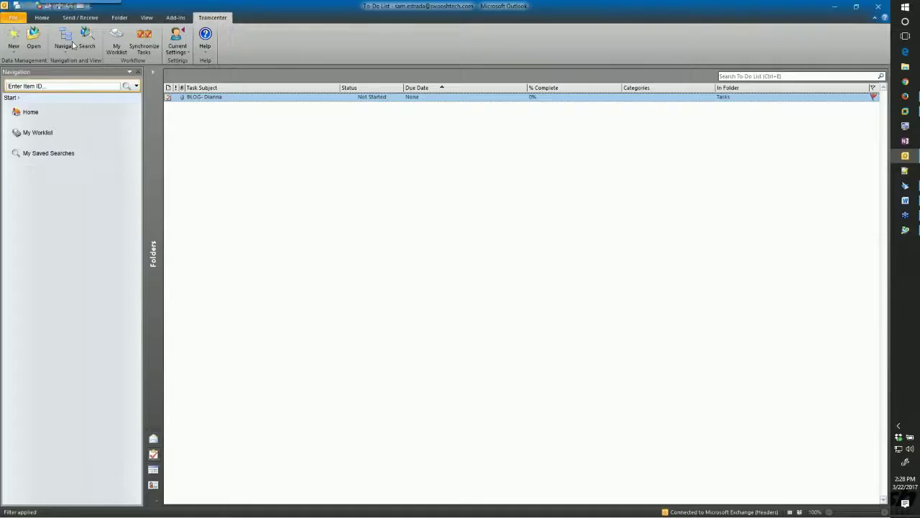
pyautogui.click(906, 186)
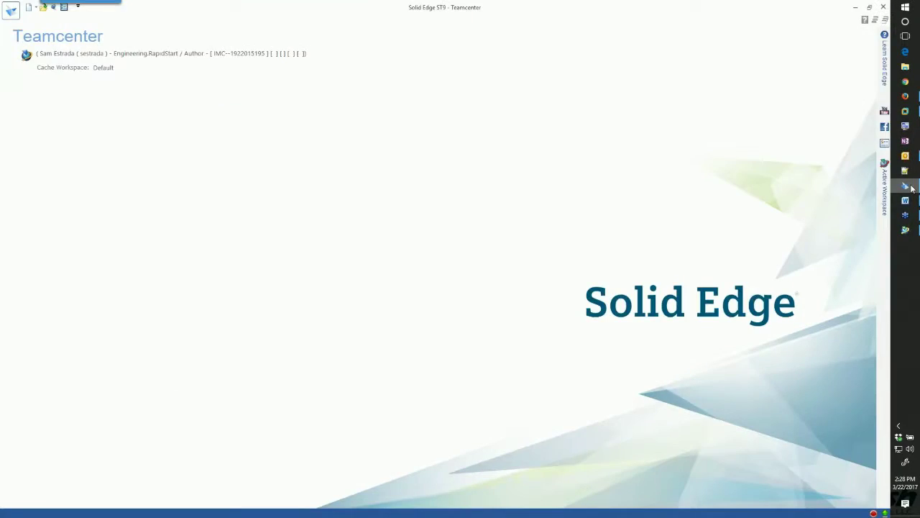
pyautogui.click(905, 188)
# Switch back to Teamcenter, view the IssueReport0463 document's content in the Viewer, and return to the summary display.
pyautogui.click(906, 231)
pyautogui.click(248, 238)
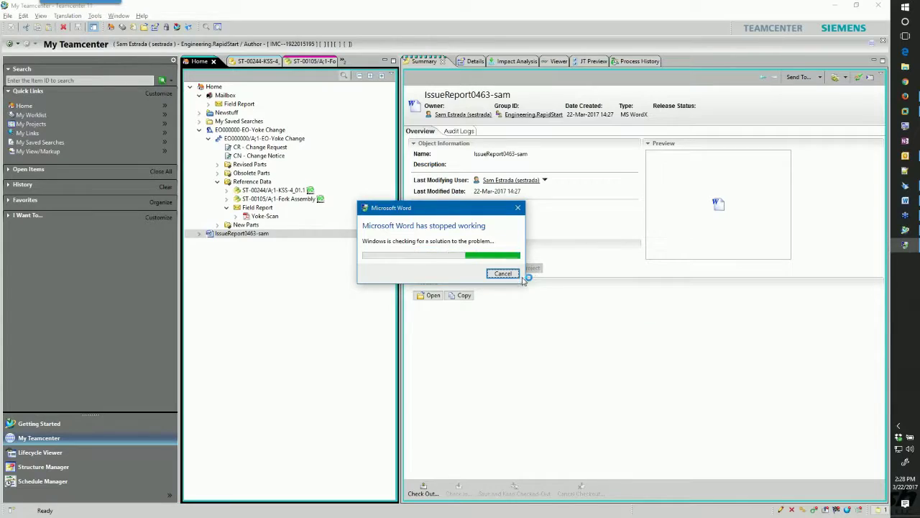
pyautogui.click(506, 281)
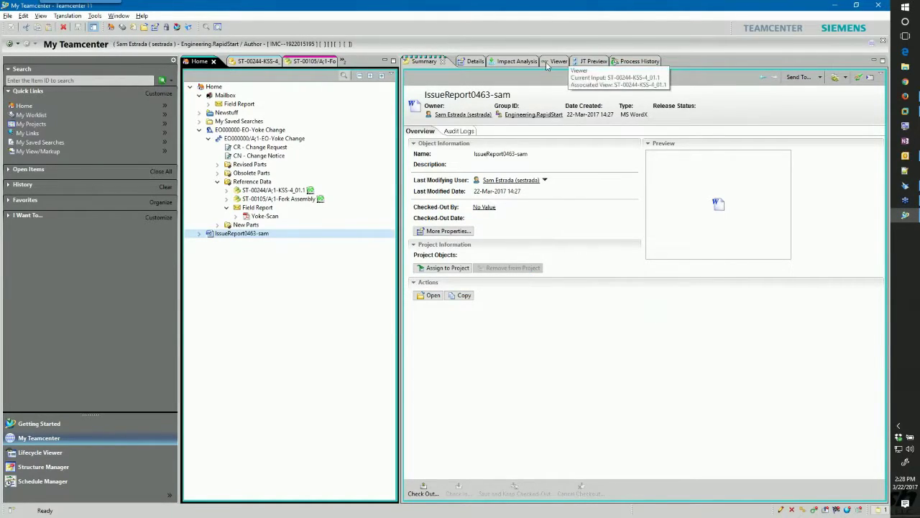
pyautogui.click(548, 62)
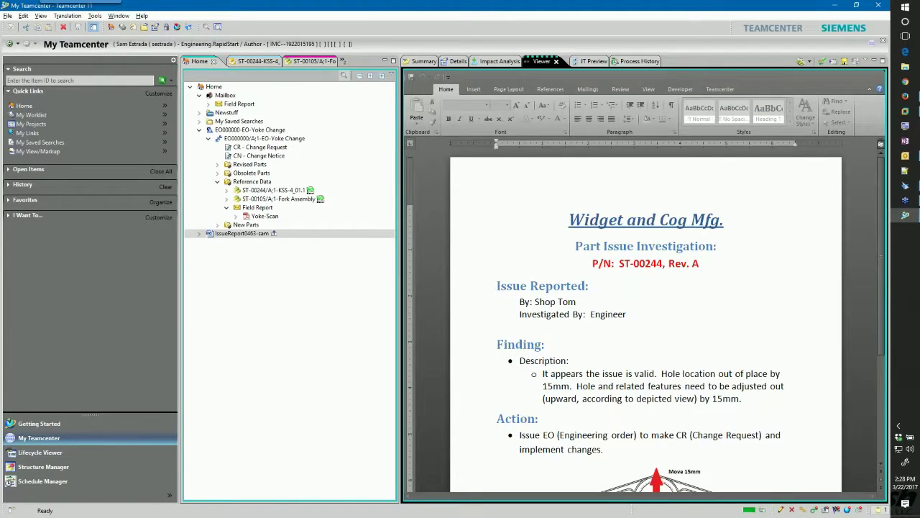
pyautogui.click(239, 225)
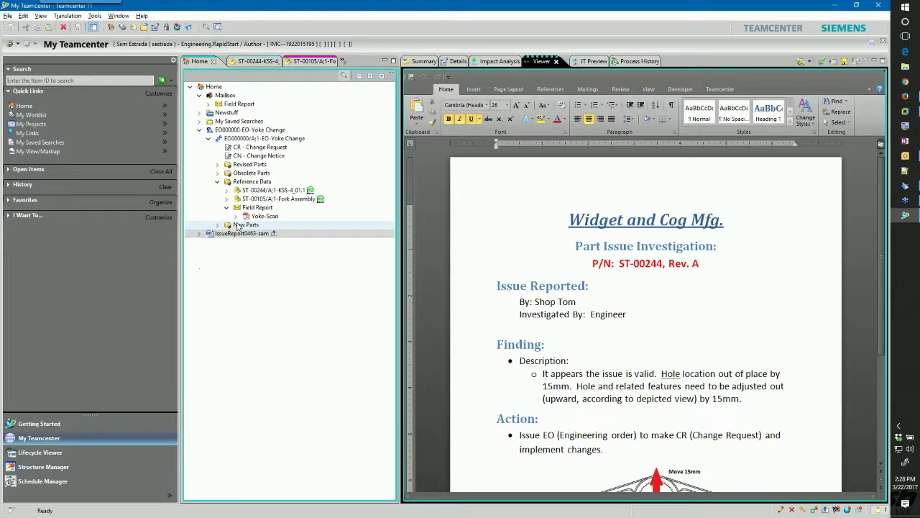
pyautogui.click(422, 62)
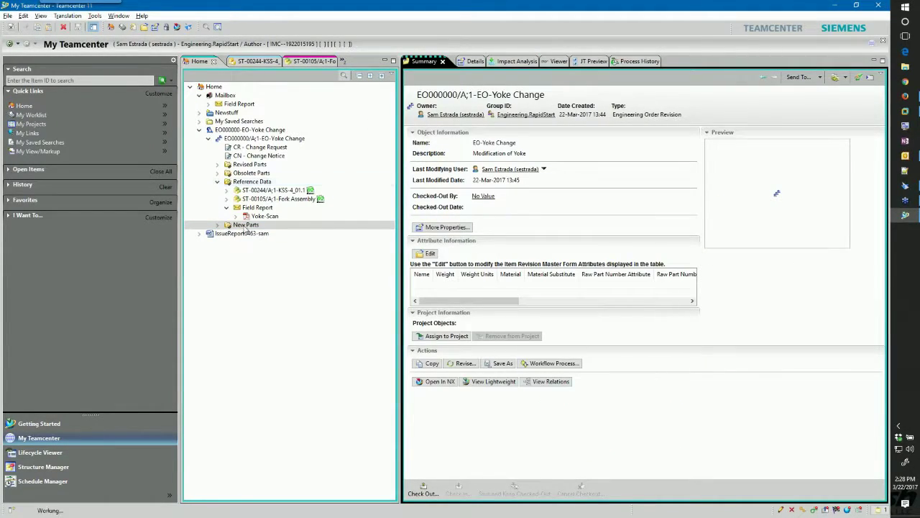
# Move the IssueReport0463 document from Home into the engineering order's Reference Data folder.
pyautogui.click(236, 234)
pyautogui.hotkey('ctrl', 'x')
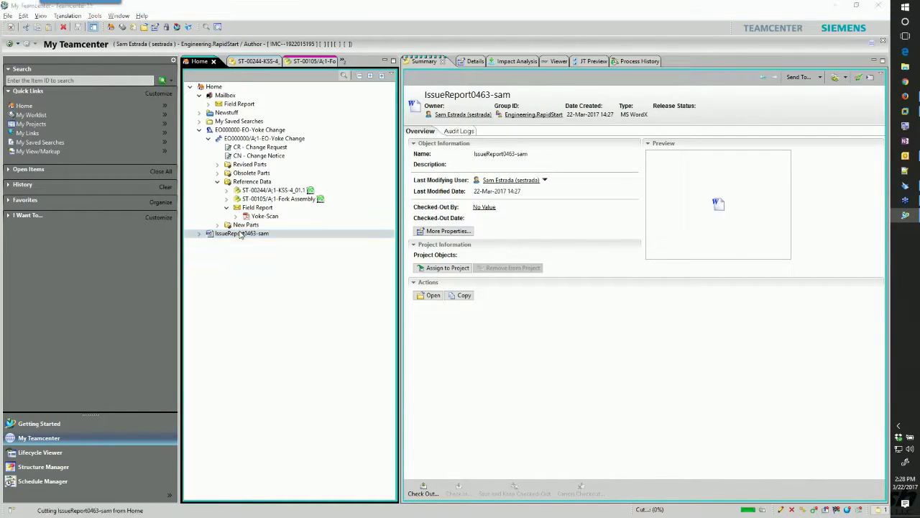
pyautogui.click(251, 183)
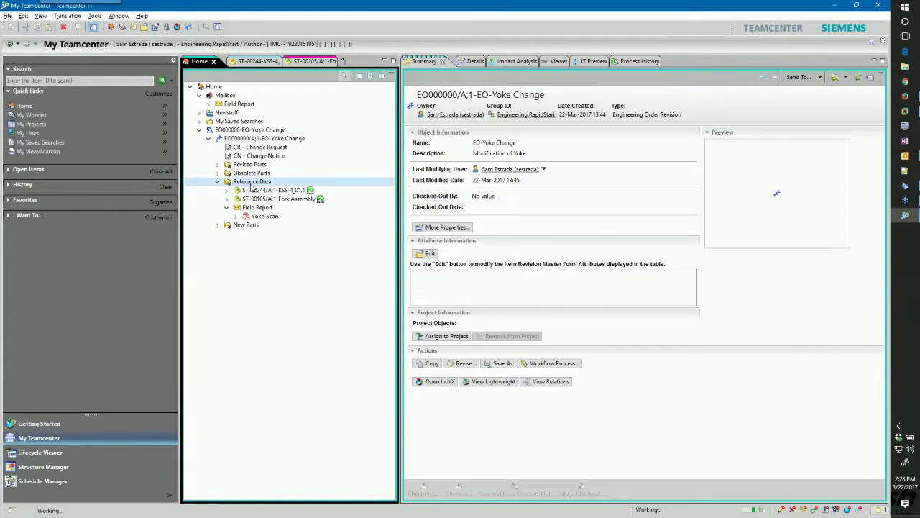
pyautogui.hotkey('ctrl', 'v')
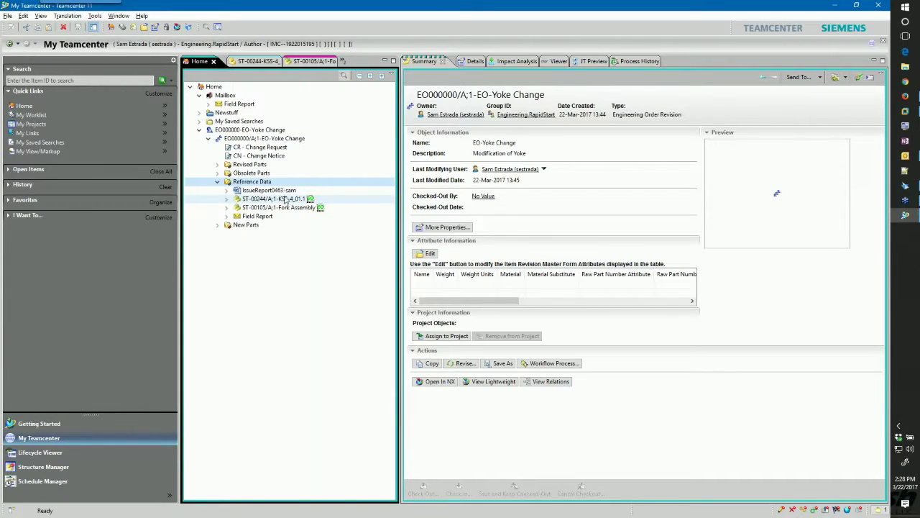
# Set up a new workflow process for EO000000/A;1-EO-Yoke Change with the Engineering Order template and the description "mod for yoke".
pyautogui.click(271, 139)
pyautogui.hotkey('ctrl', 'p')
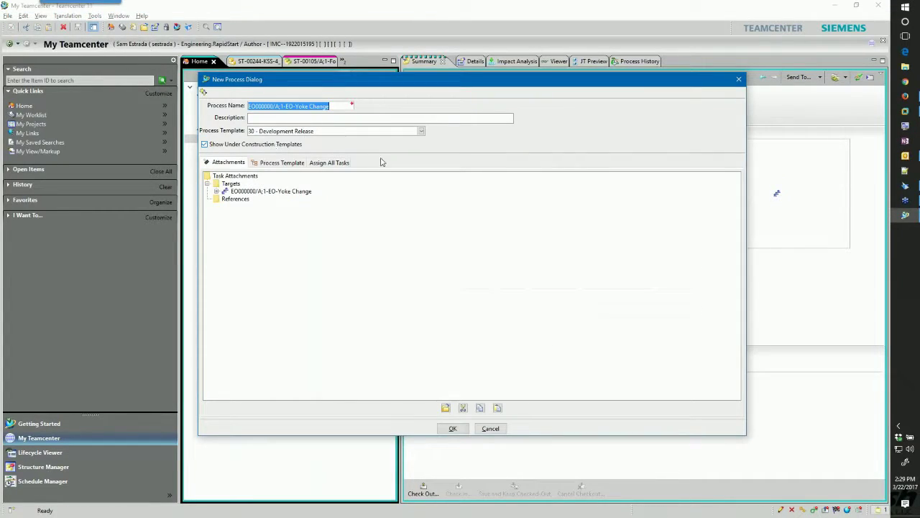
pyautogui.click(420, 131)
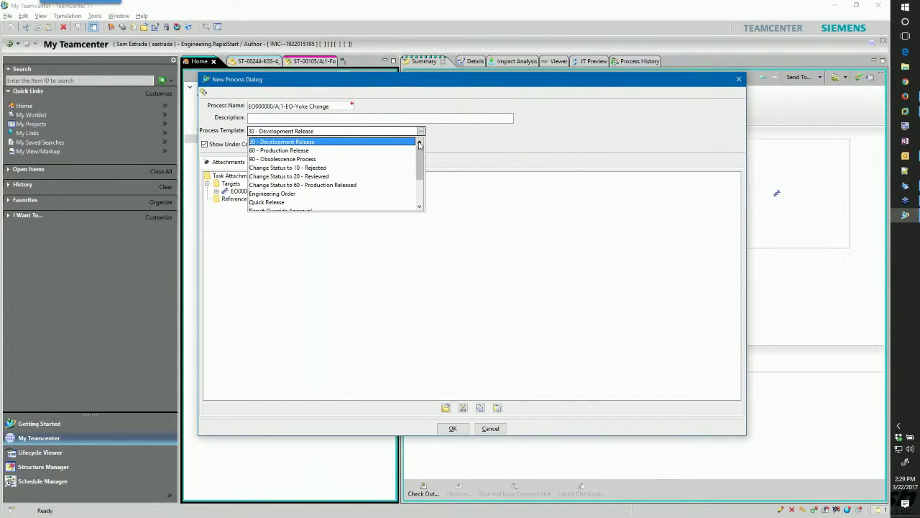
pyautogui.click(299, 194)
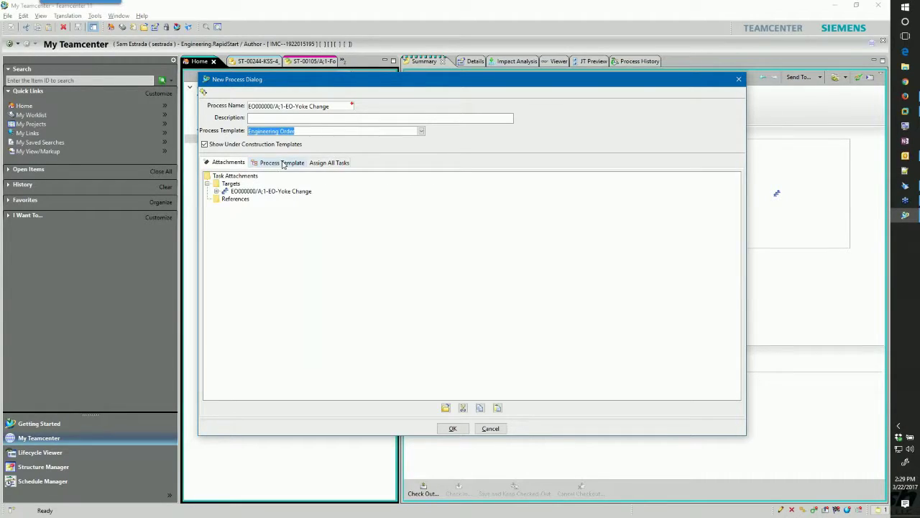
pyautogui.click(305, 118)
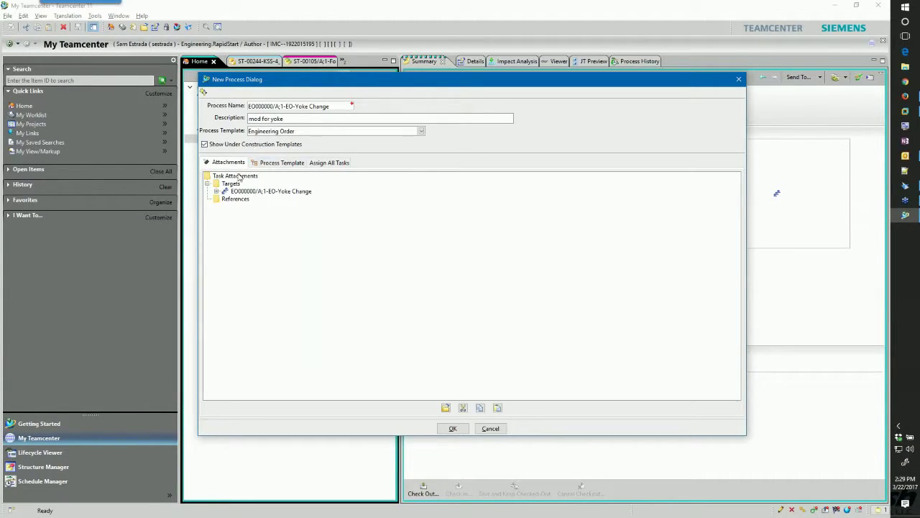
# Review the target's attachments down to Reference Data, the Engineering Order template's task flow, and the available process templates.
pyautogui.click(218, 192)
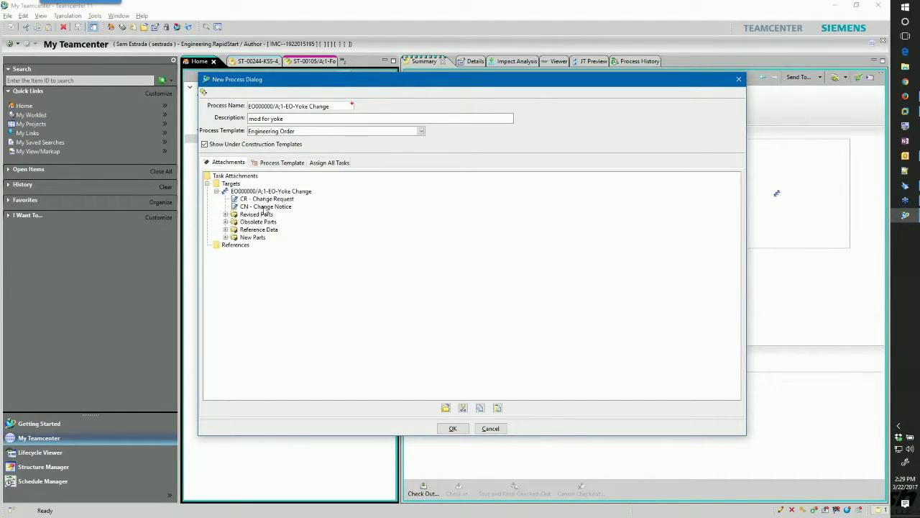
pyautogui.click(226, 228)
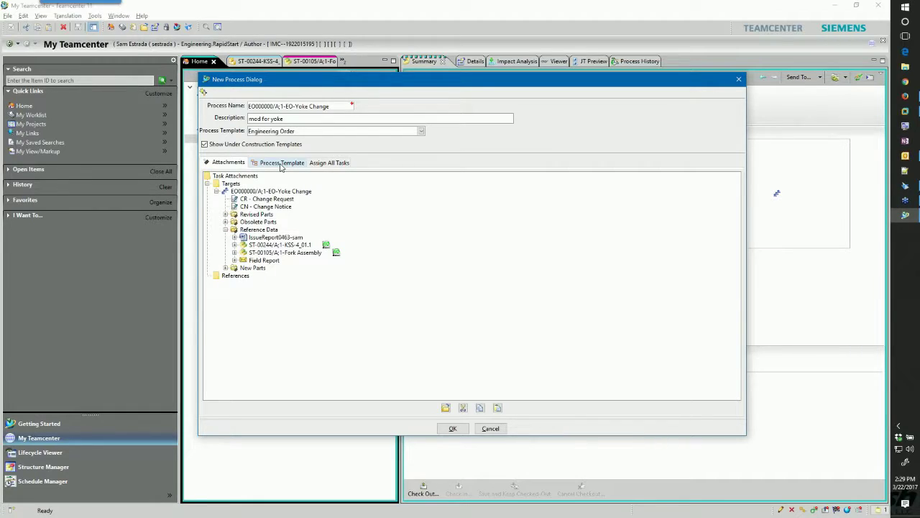
pyautogui.click(282, 163)
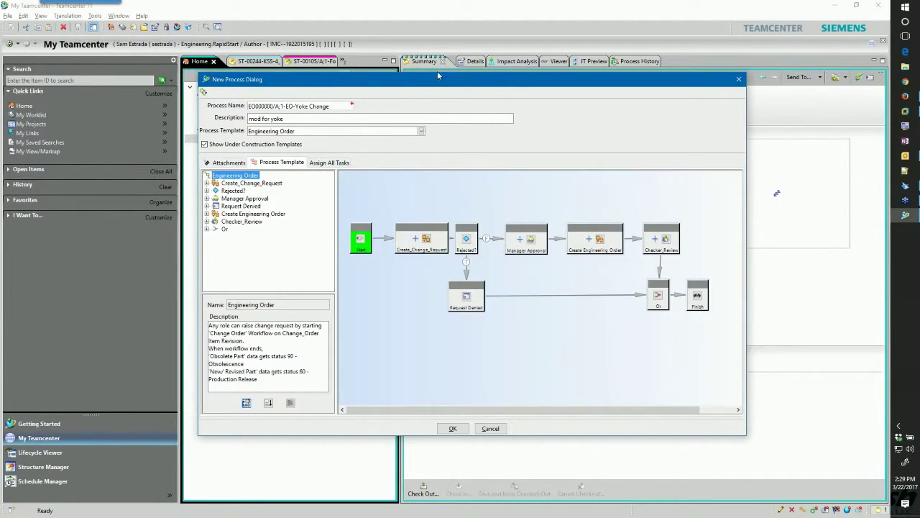
pyautogui.moveTo(437, 72); pyautogui.dragTo(445, 45)
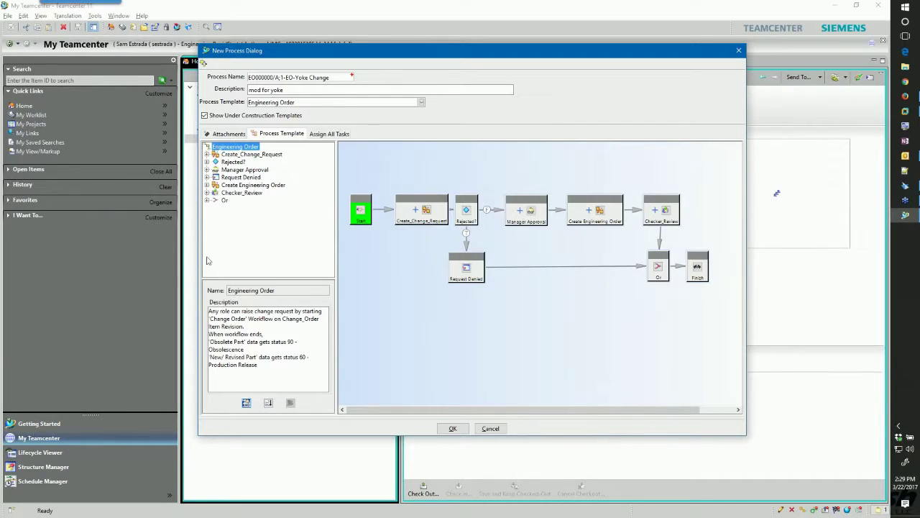
pyautogui.click(421, 103)
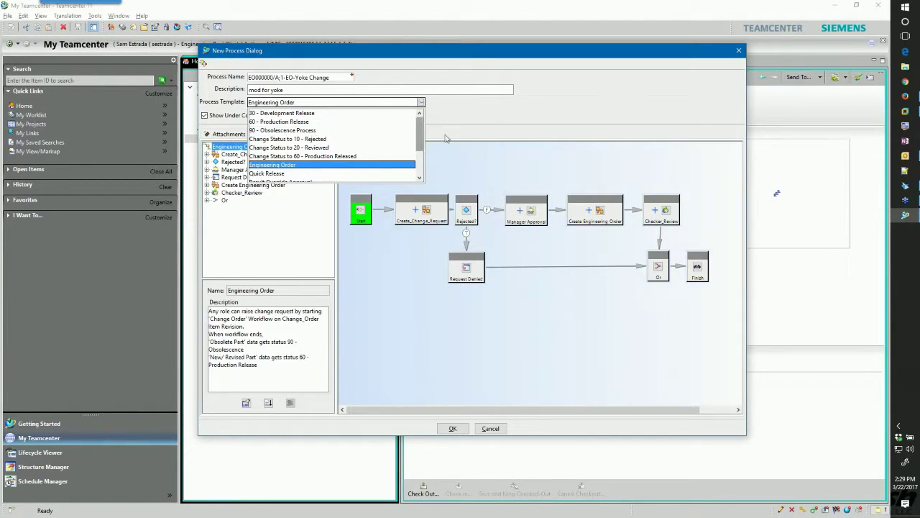
pyautogui.click(507, 113)
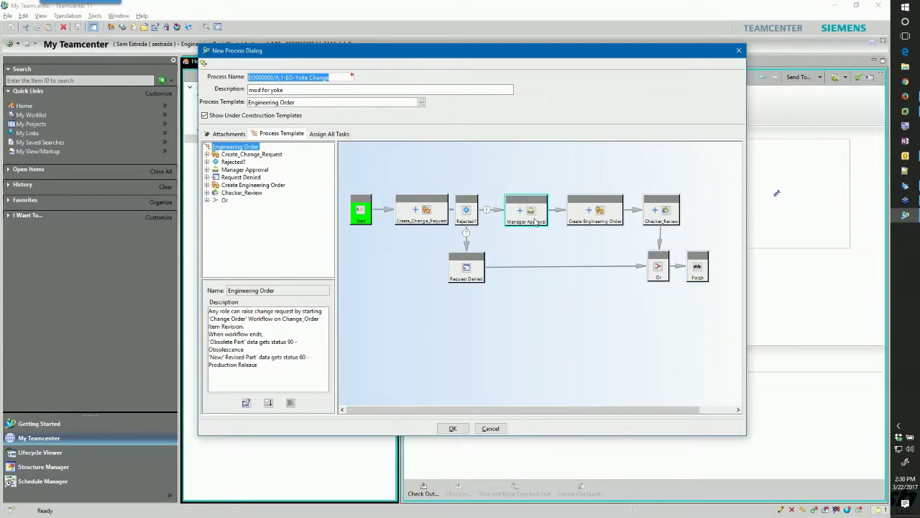
# Assign the signed-in user from the Engineering Author role as reviewer for the Create_Change_Request task.
pyautogui.click(330, 134)
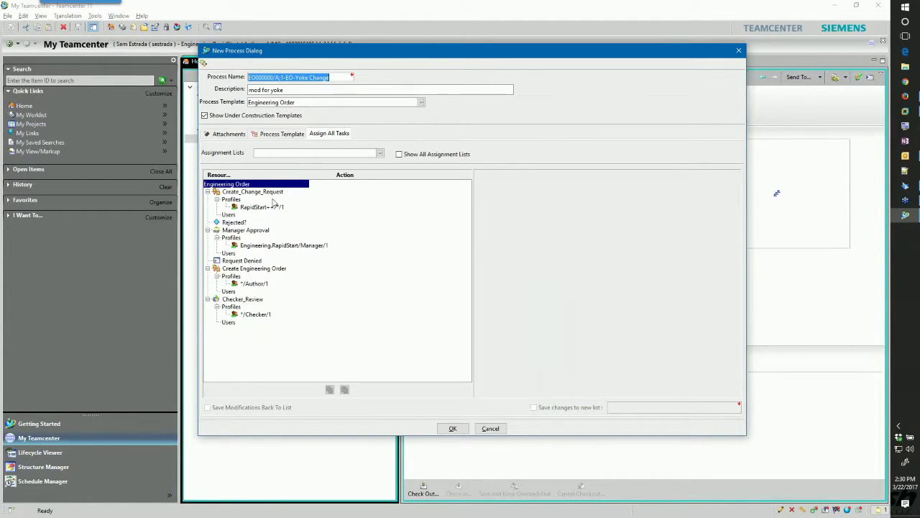
pyautogui.click(278, 209)
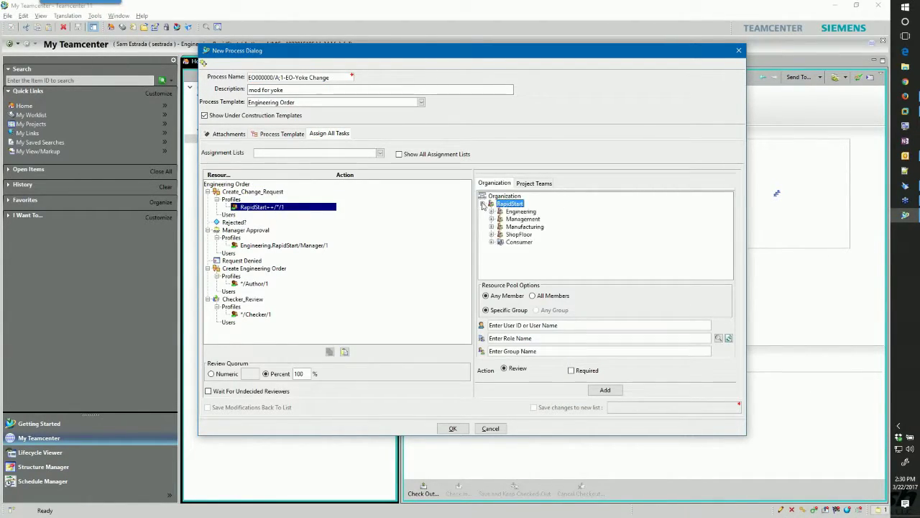
pyautogui.click(492, 212)
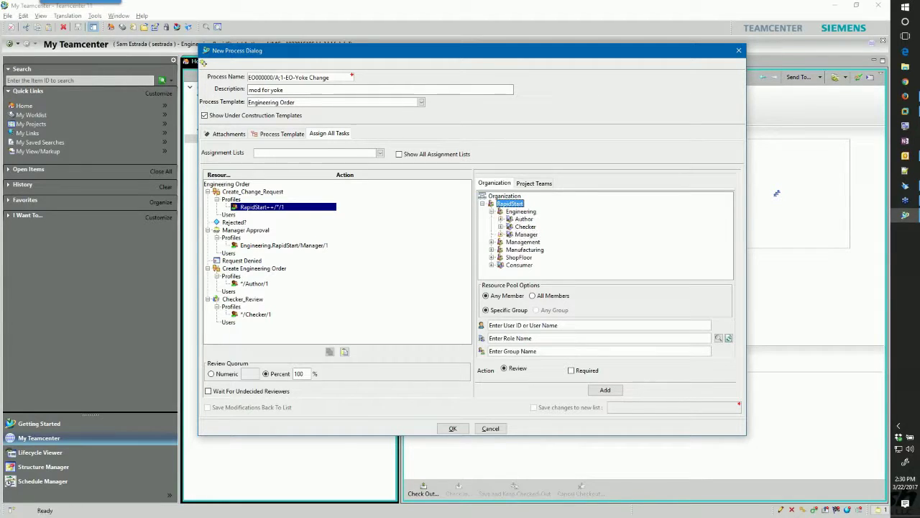
pyautogui.click(501, 219)
pyautogui.click(550, 234)
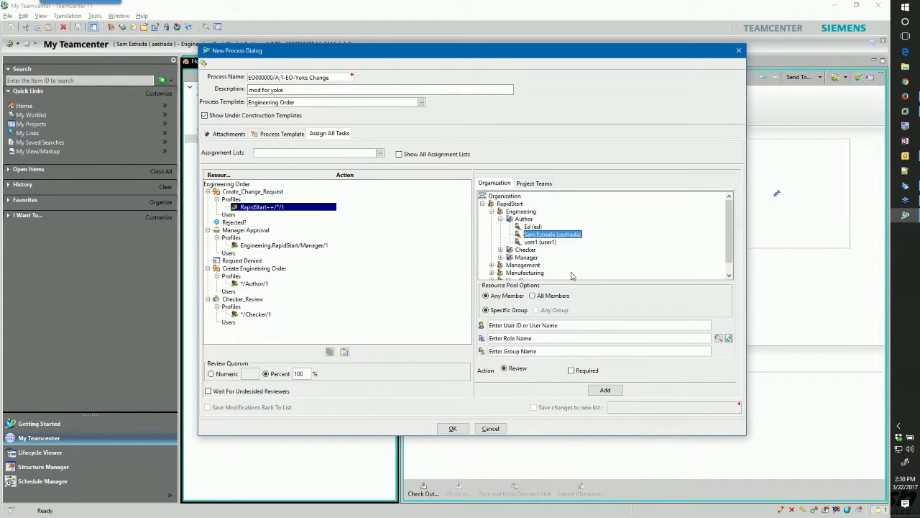
pyautogui.click(605, 391)
# Assign user1 as Engineering Manager to Manager Approval, and the signed-in Engineering author to Create Engineering Order.
pyautogui.click(284, 253)
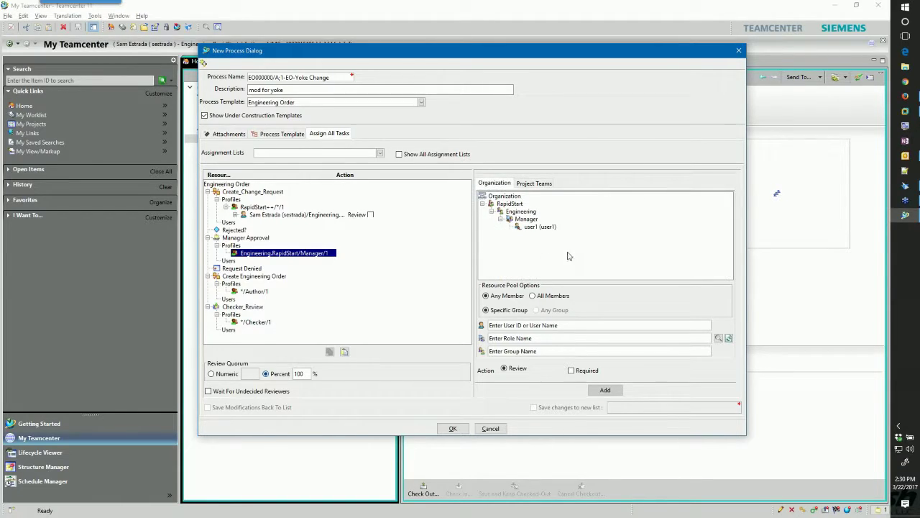
pyautogui.click(550, 227)
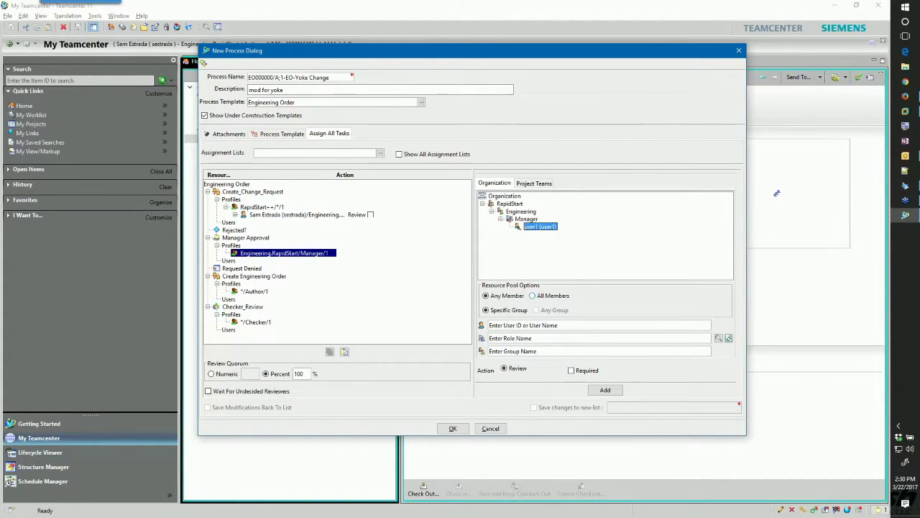
pyautogui.click(606, 391)
pyautogui.click(261, 299)
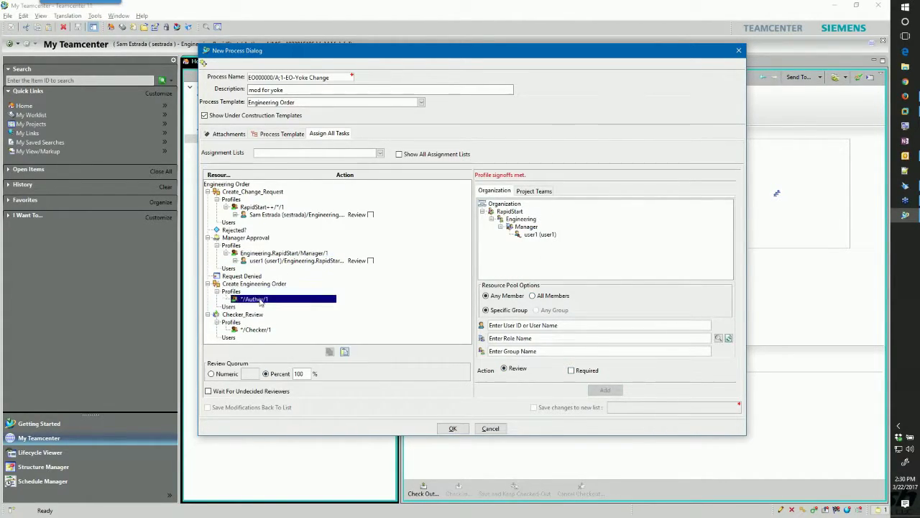
pyautogui.click(552, 241)
pyautogui.click(591, 392)
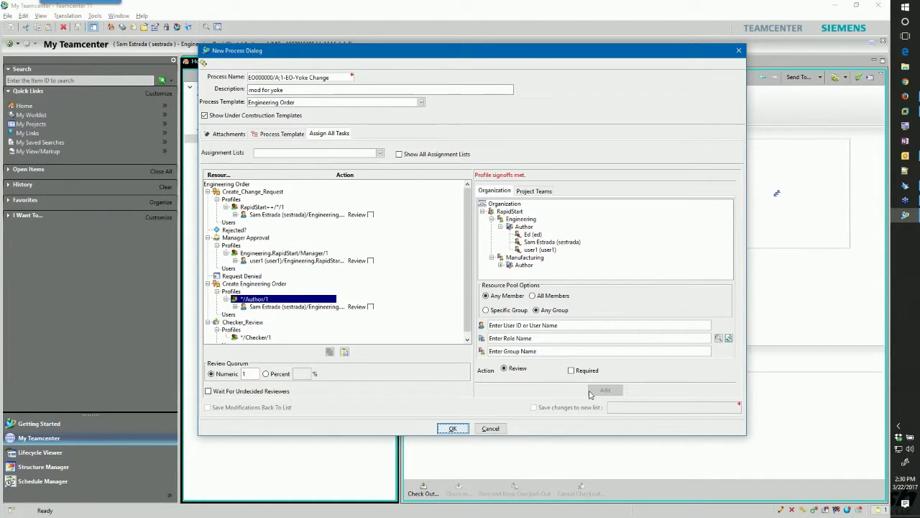
# Assign user1 as Engineering Checker to Checker_Review and submit the new workflow process.
pyautogui.click(257, 337)
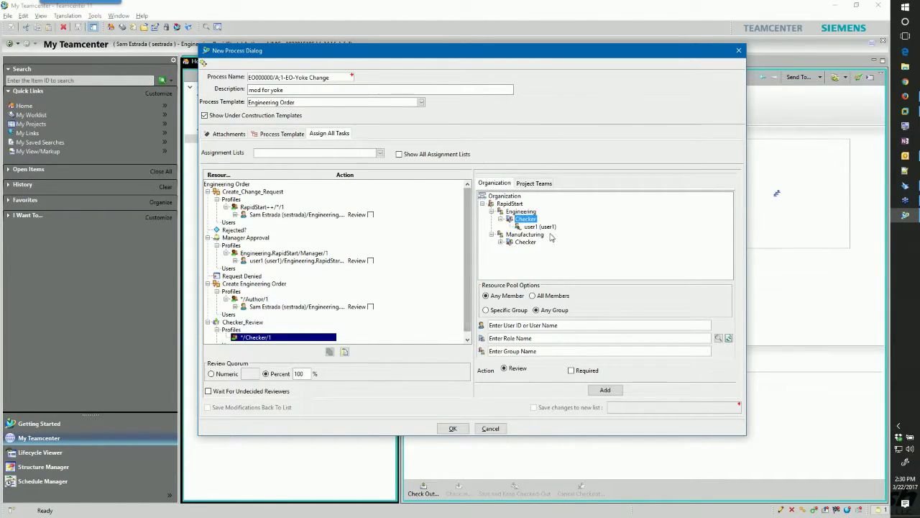
pyautogui.click(607, 393)
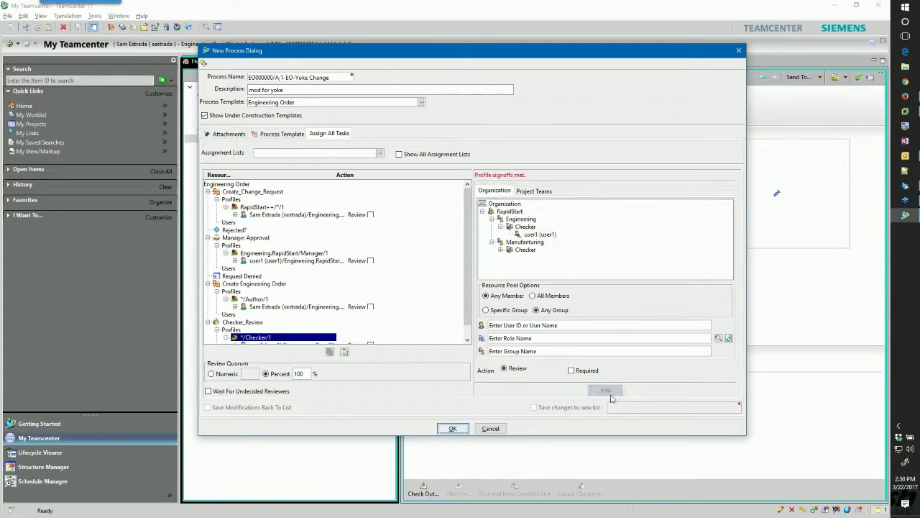
pyautogui.click(458, 431)
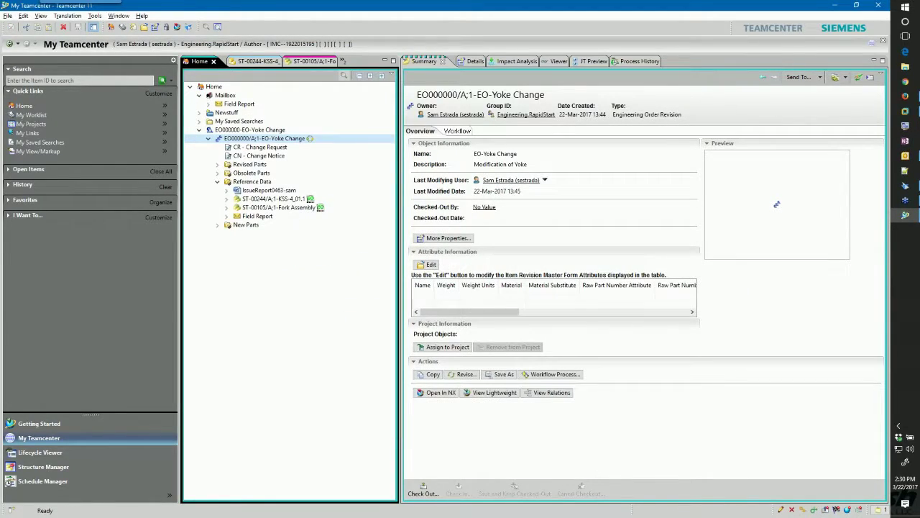
# Switch to Outlook, synchronize the Teamcenter tasks, and view the EO000000/A;1-EO-Yoke Change perform-signoffs task.
pyautogui.click(905, 155)
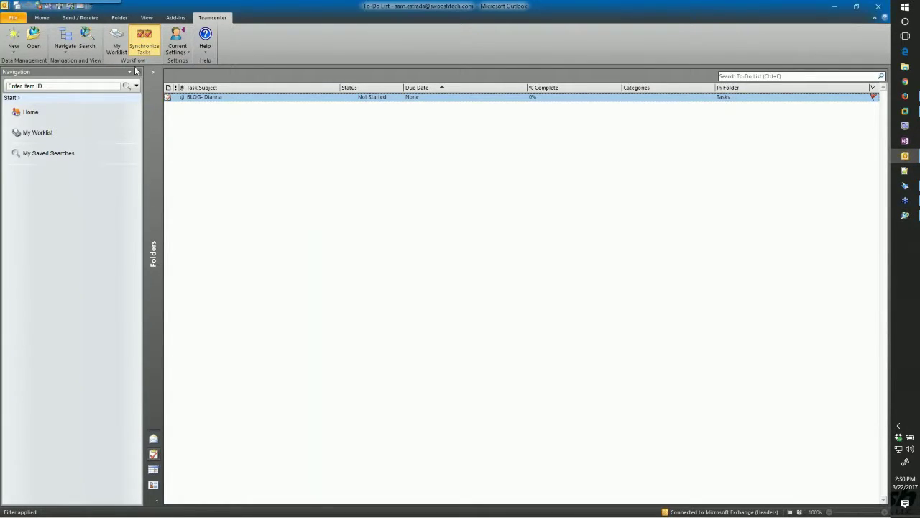
pyautogui.click(144, 43)
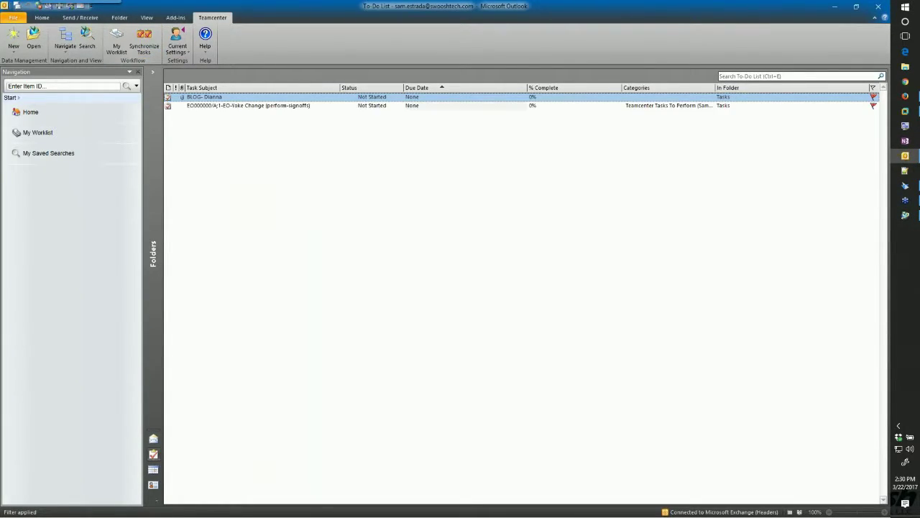
pyautogui.doubleClick(245, 111)
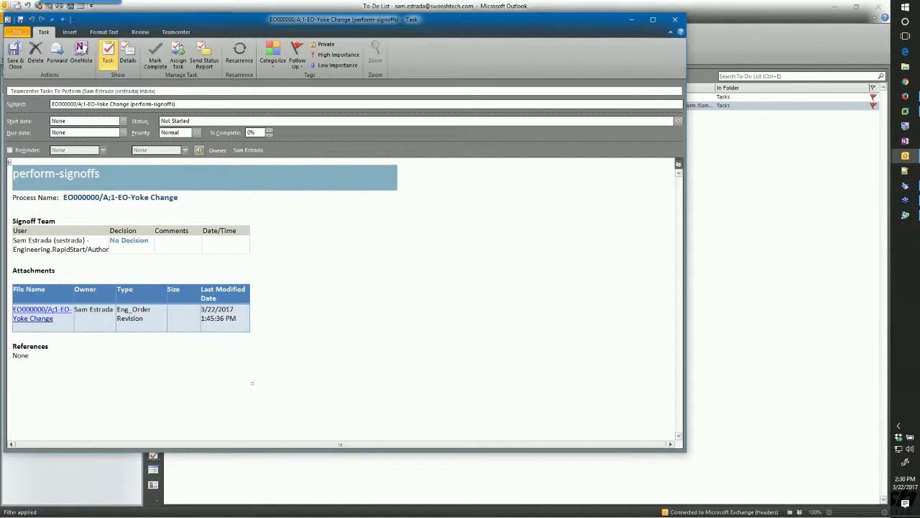
pyautogui.click(675, 22)
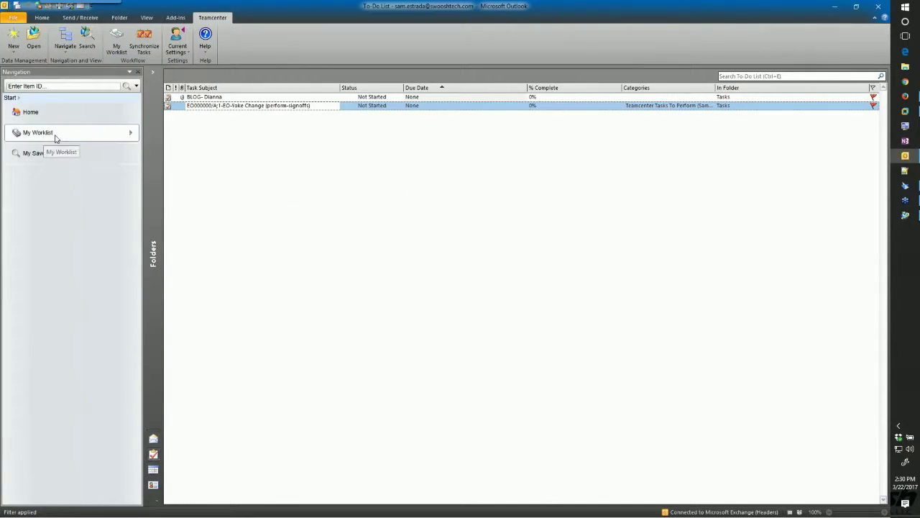
# Browse My Worklist in Outlook through Tasks To Perform to the target of the yoke change signoff task.
pyautogui.click(56, 134)
pyautogui.click(64, 112)
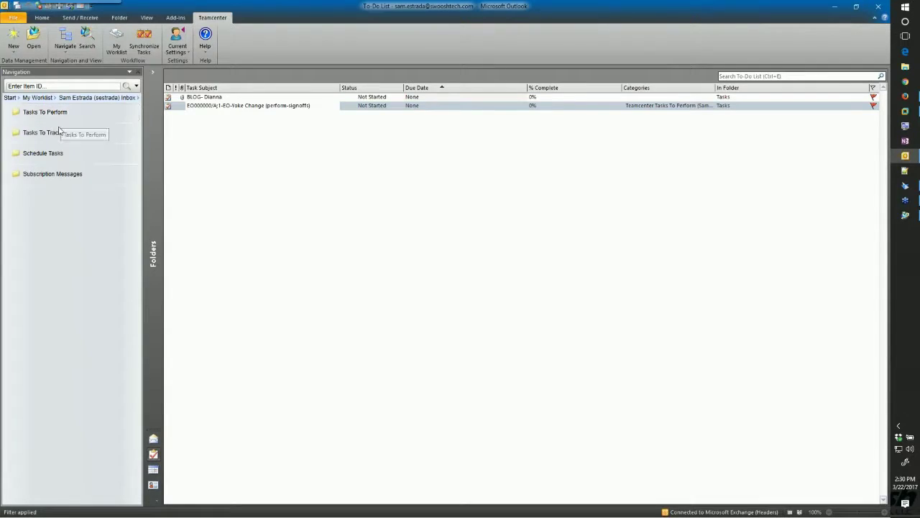
pyautogui.click(71, 113)
pyautogui.click(73, 118)
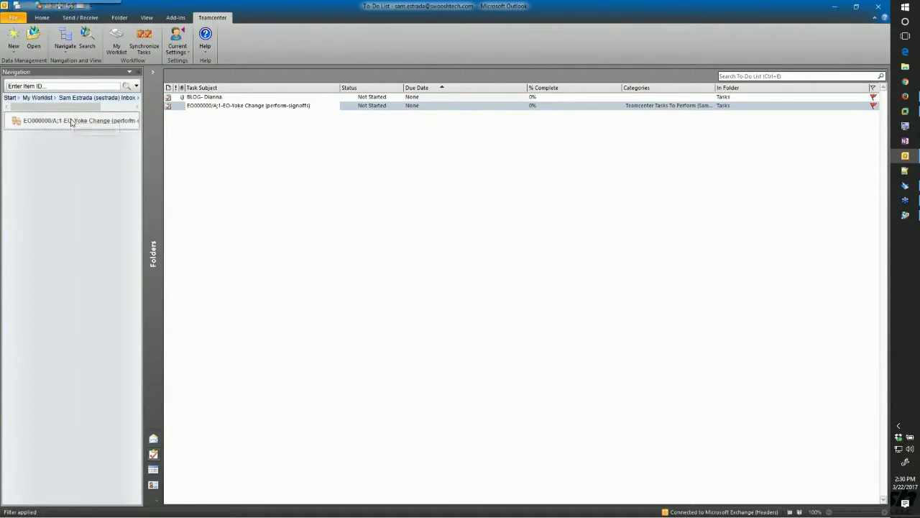
pyautogui.click(75, 128)
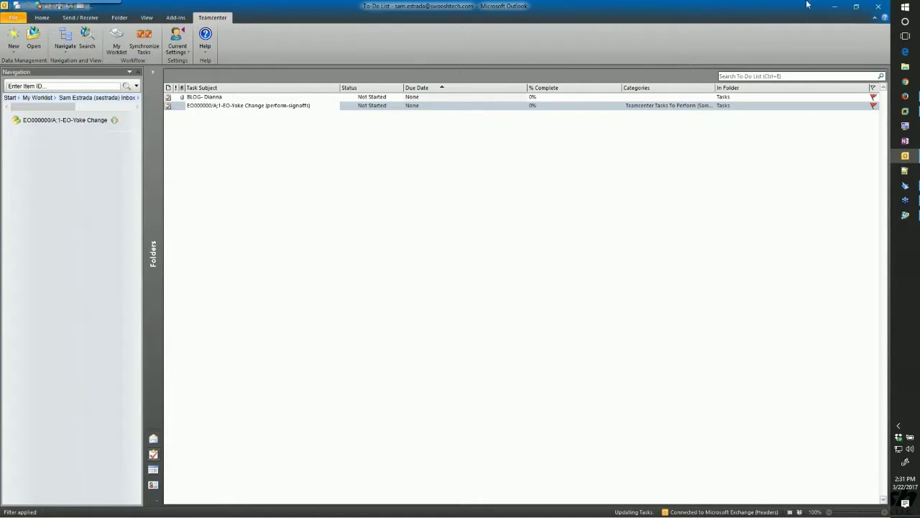
# Switch back to Teamcenter and open the EO000000/A;1-EO-Yoke Change perform-signoffs task from Tasks To Perform in My Worklist.
pyautogui.click(840, 9)
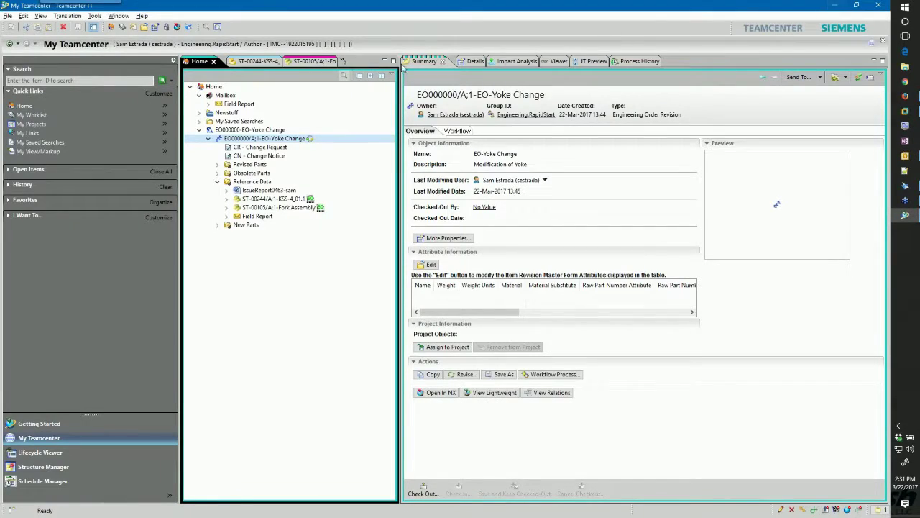
pyautogui.click(121, 28)
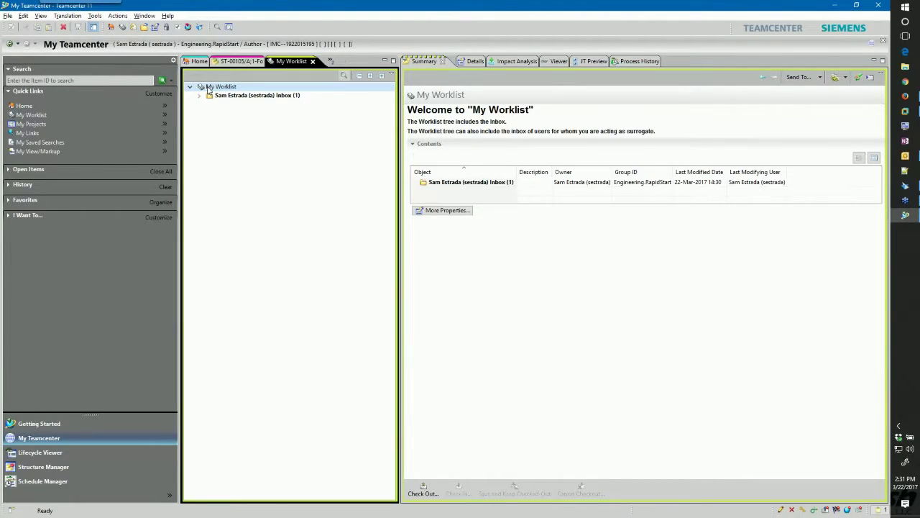
pyautogui.click(199, 95)
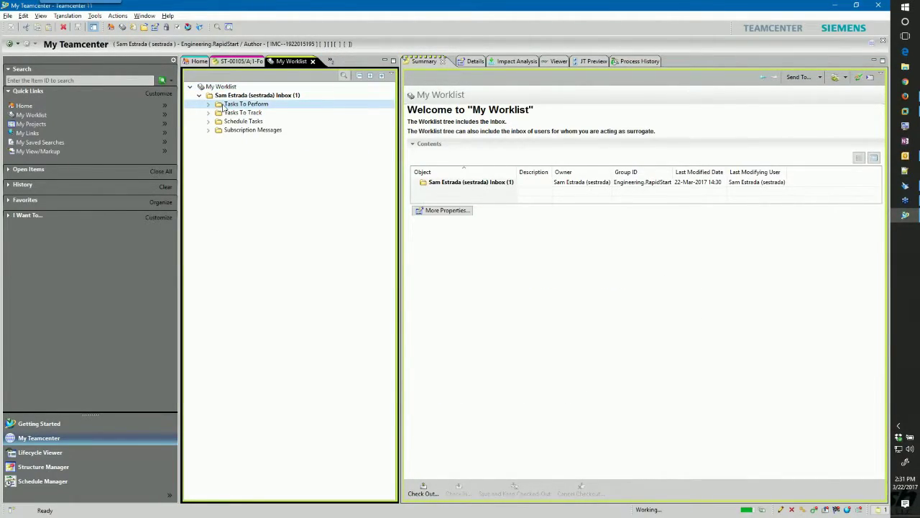
pyautogui.doubleClick(224, 106)
pyautogui.click(308, 113)
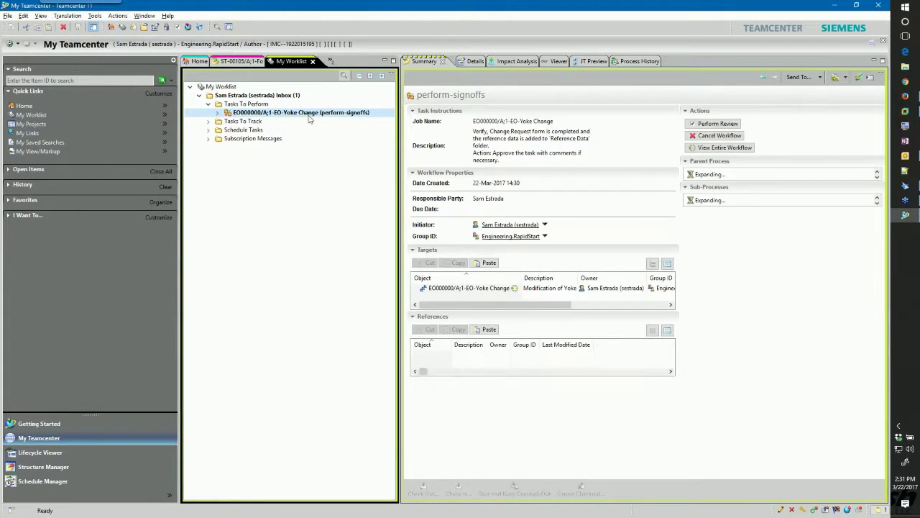
# Review the signoff task's instructions and expand its target engineering order to check the Reference Data contents.
pyautogui.moveTo(473, 131); pyautogui.dragTo(598, 146)
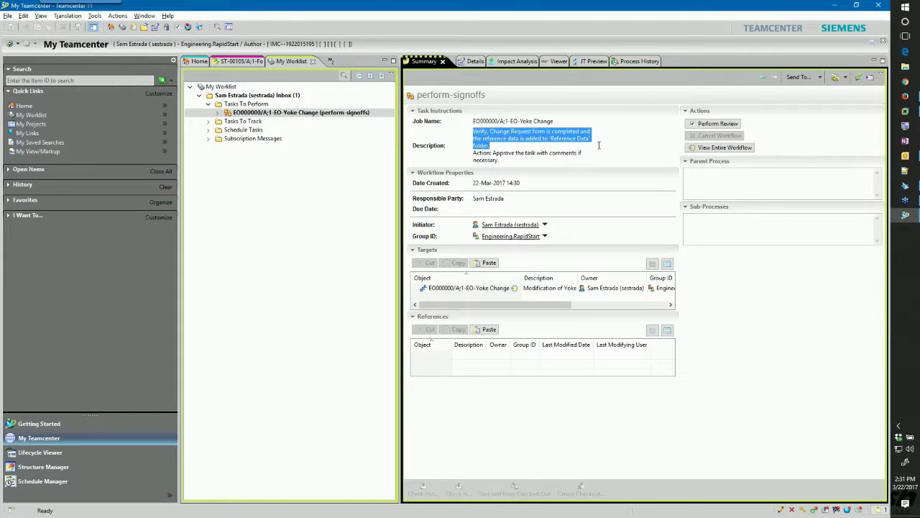
pyautogui.click(217, 112)
pyautogui.click(228, 121)
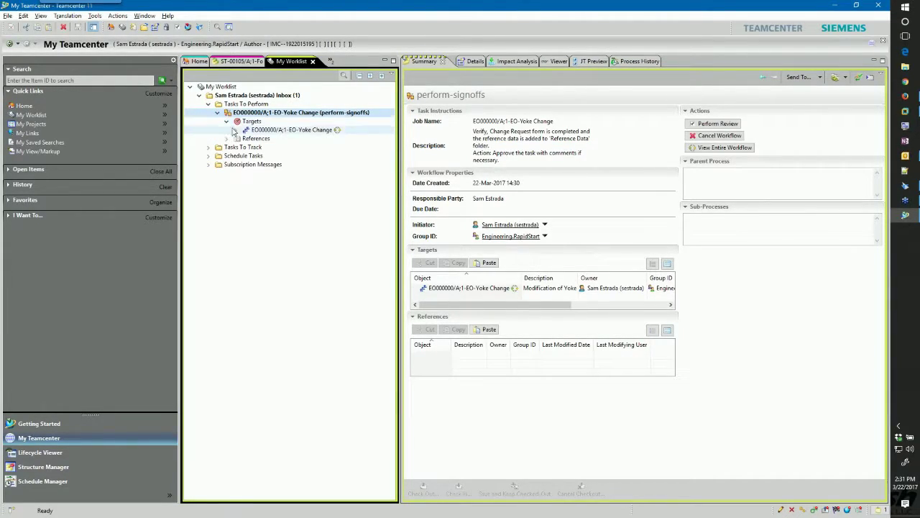
pyautogui.click(235, 129)
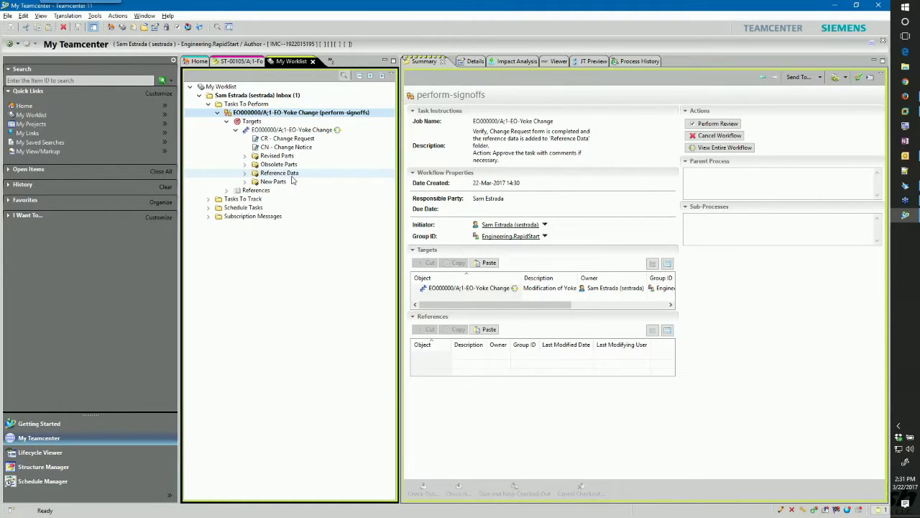
pyautogui.click(244, 174)
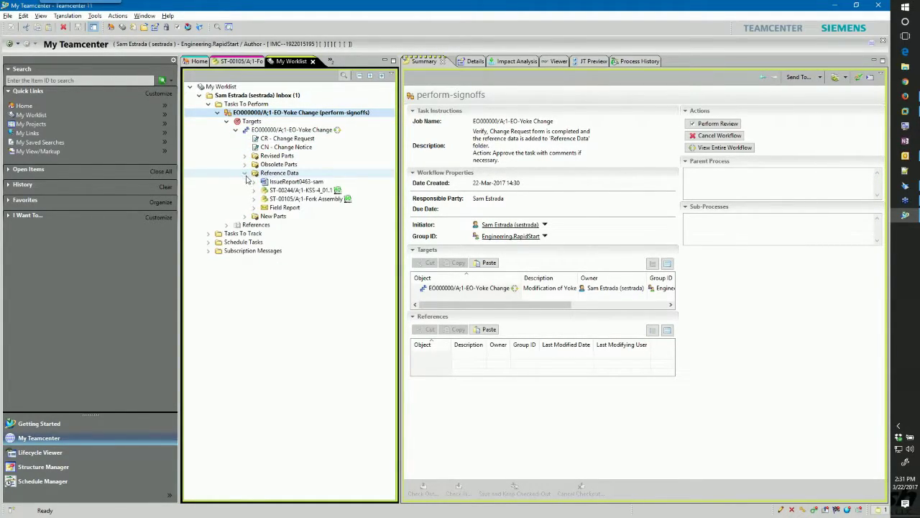
# Approve the yoke change perform-signoffs task with the comment "its all here".
pyautogui.click(551, 62)
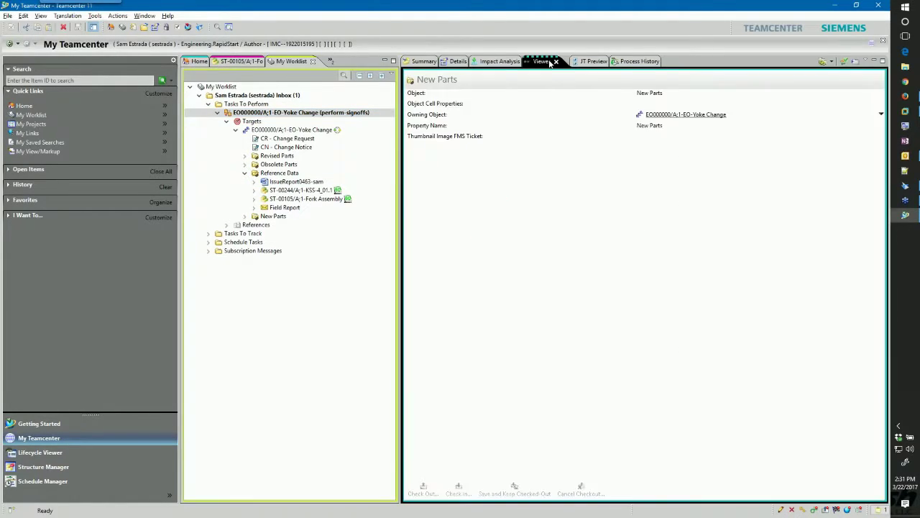
pyautogui.moveTo(624, 237)
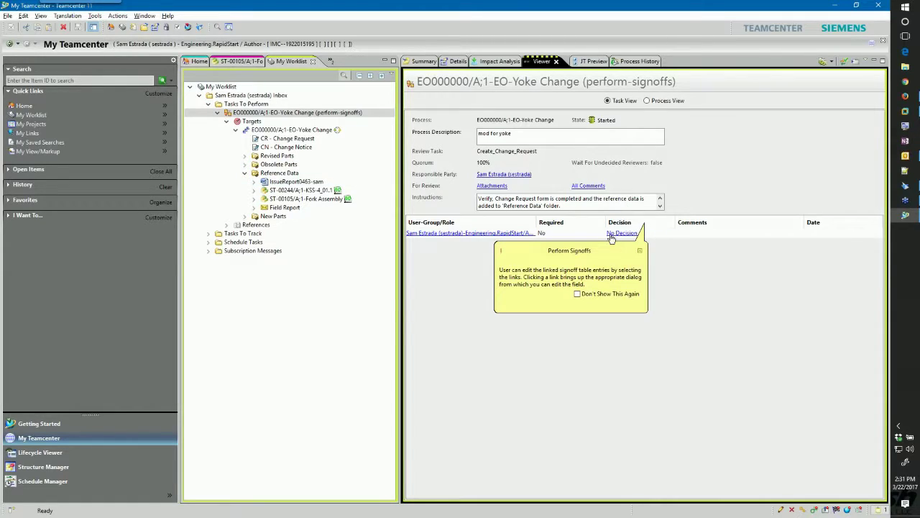
pyautogui.click(611, 234)
pyautogui.click(309, 250)
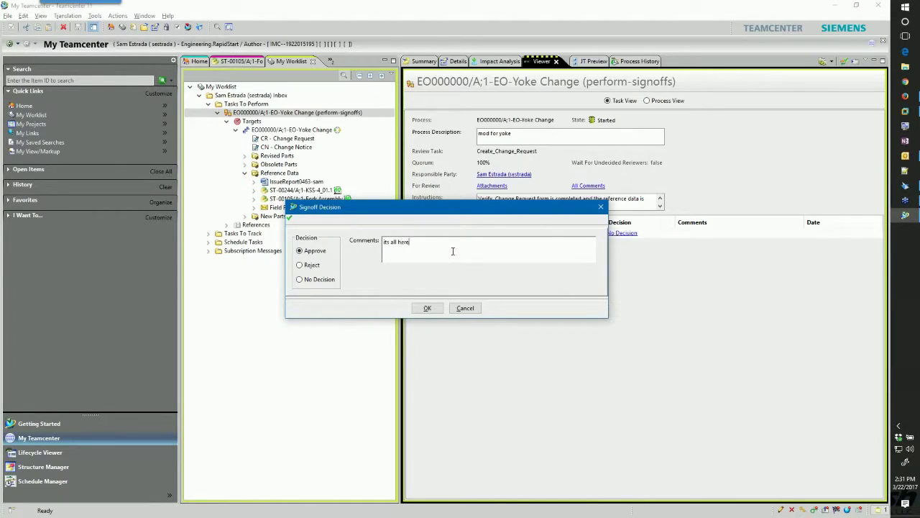
pyautogui.click(428, 308)
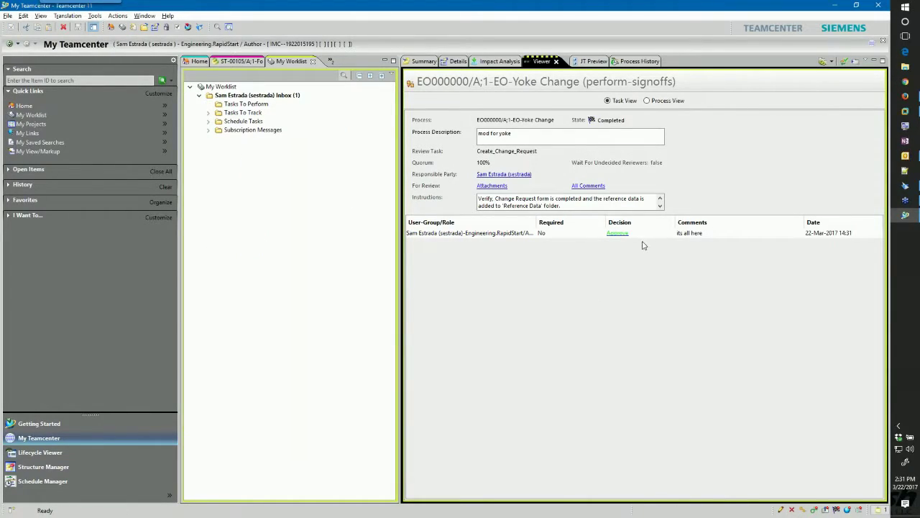
# Open the yoke change perform-signoffs task from Tasks To Track and show its workflow in Process View.
pyautogui.doubleClick(243, 112)
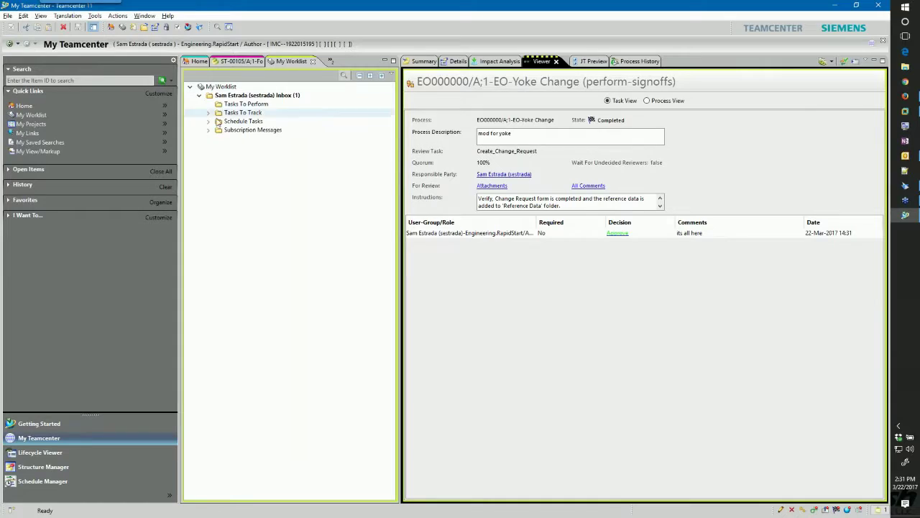
pyautogui.click(240, 122)
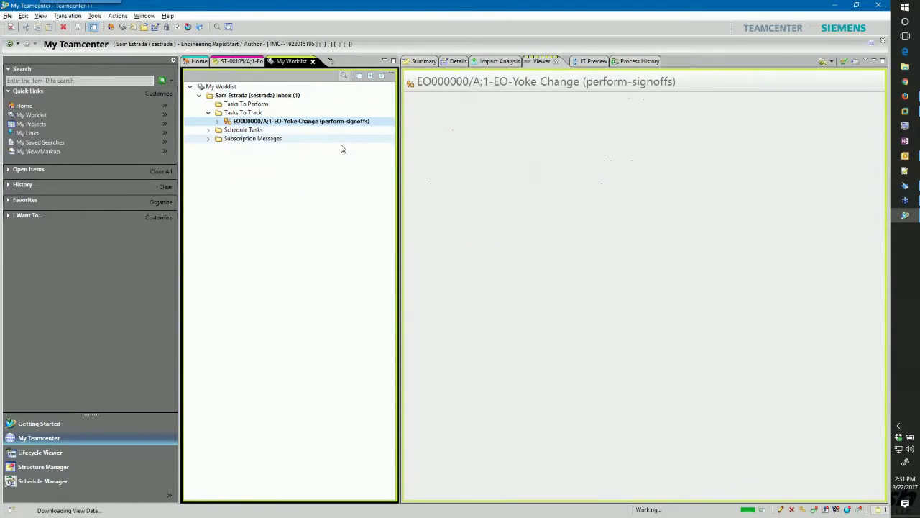
pyautogui.click(647, 101)
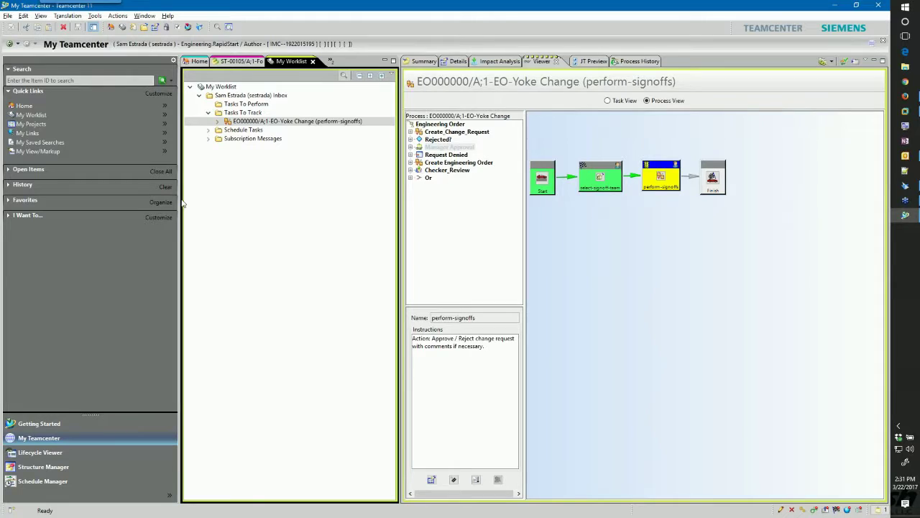
# Switch to Active Workspace in the browser, refresh it, and open the yoke change perform-signoffs task from the inbox.
pyautogui.moveTo(0, 72); pyautogui.dragTo(447, 56)
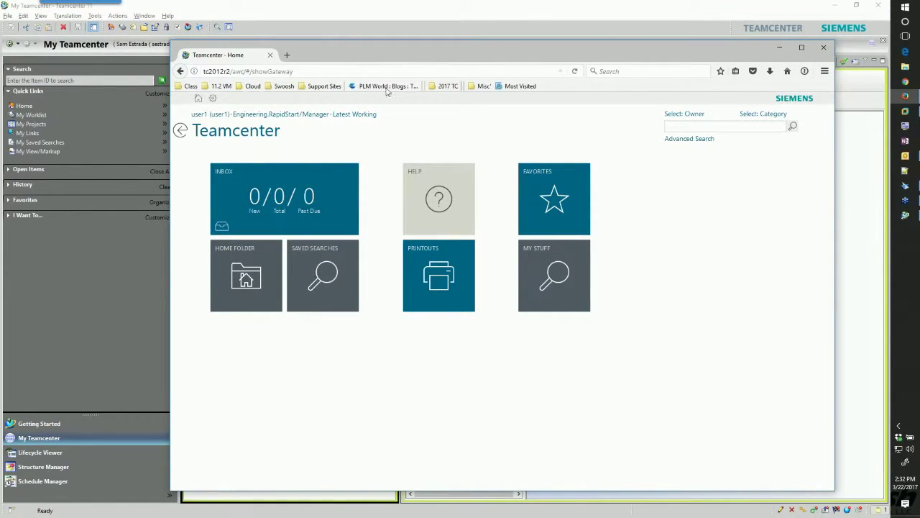
pyautogui.click(575, 71)
pyautogui.click(292, 209)
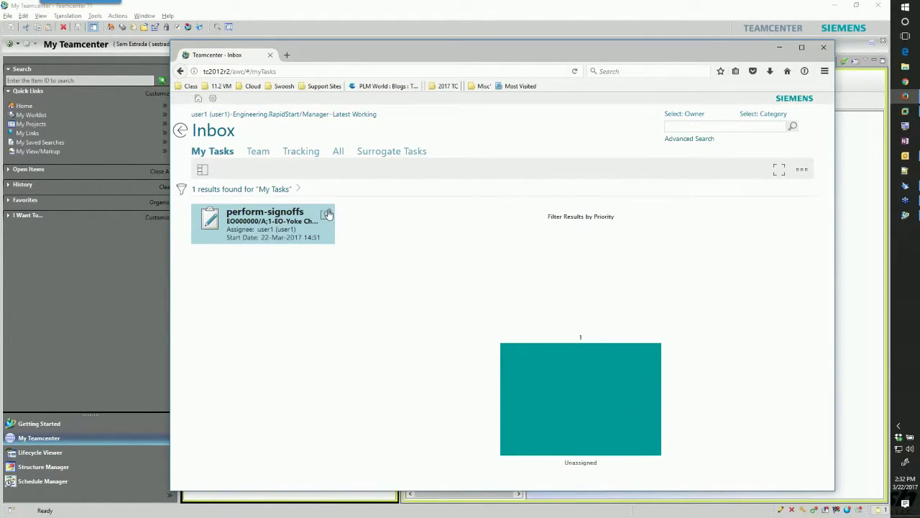
pyautogui.click(327, 214)
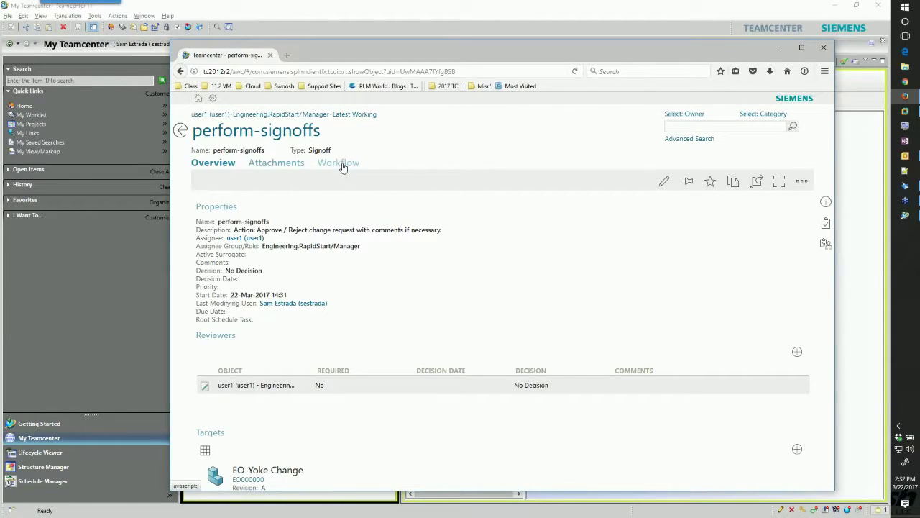
# Review the signoff's workflow diagram around Manager Approval and start performing the manager's signoff task.
pyautogui.click(337, 165)
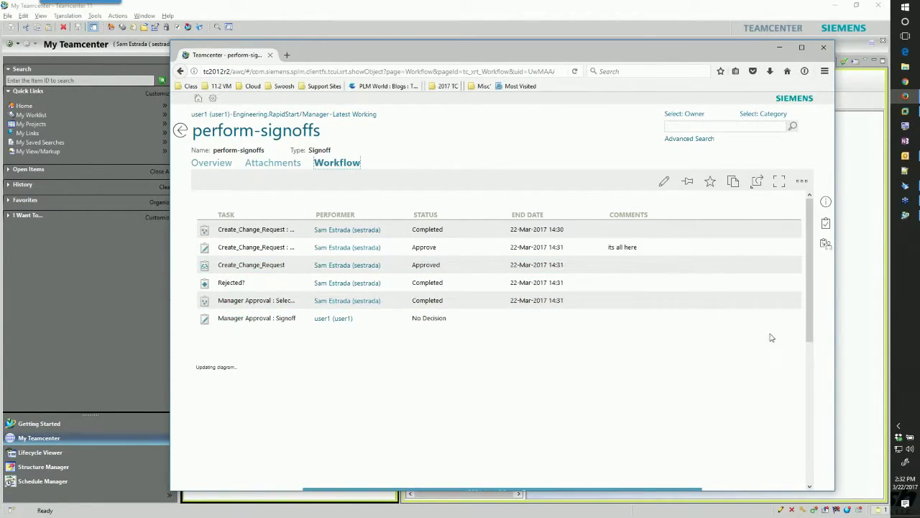
pyautogui.moveTo(807, 296); pyautogui.dragTo(818, 407)
pyautogui.scroll(5, 512, 316)
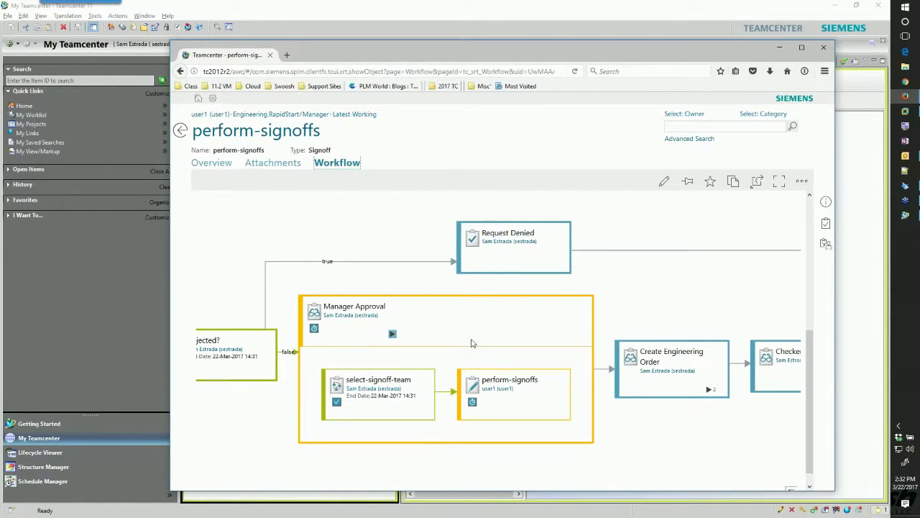
pyautogui.scroll(-3, 471, 343)
pyautogui.scroll(2, 595, 365)
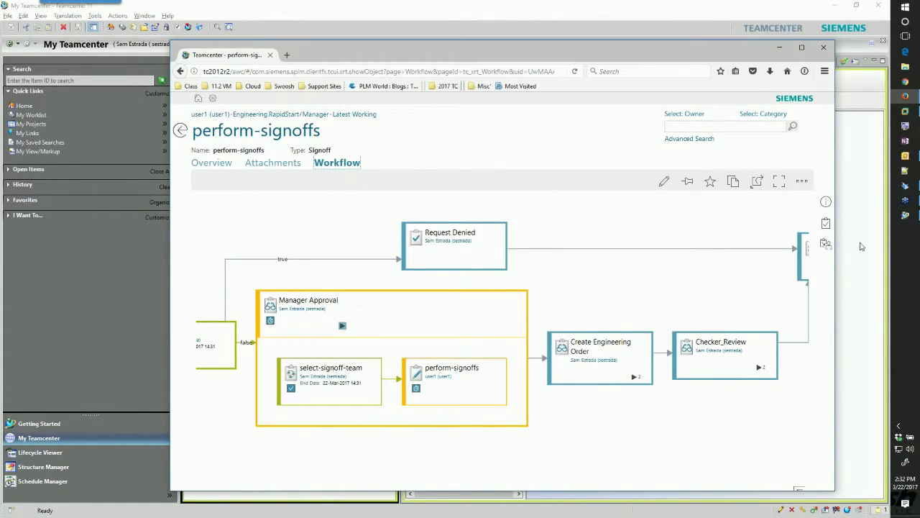
pyautogui.click(826, 223)
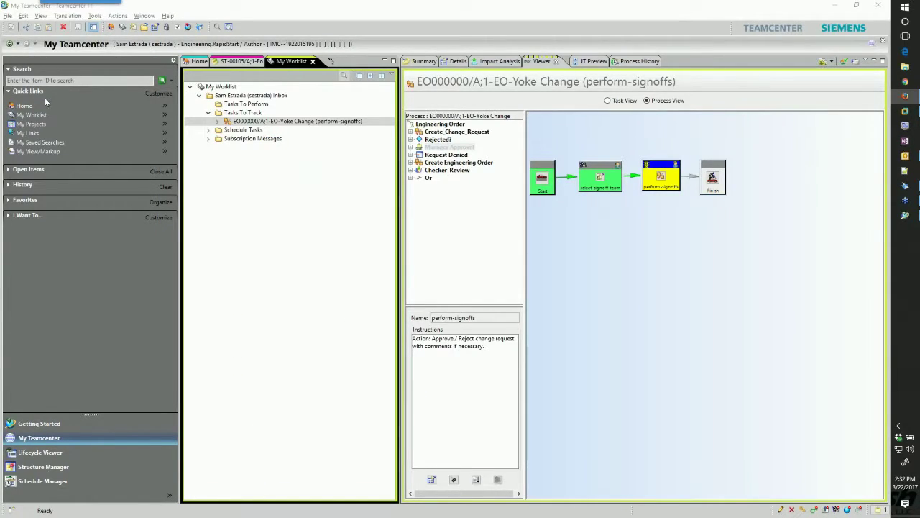
# Switch back to Teamcenter, open the yoke change task in Tasks To Perform, and expand its target engineering order.
pyautogui.click(245, 104)
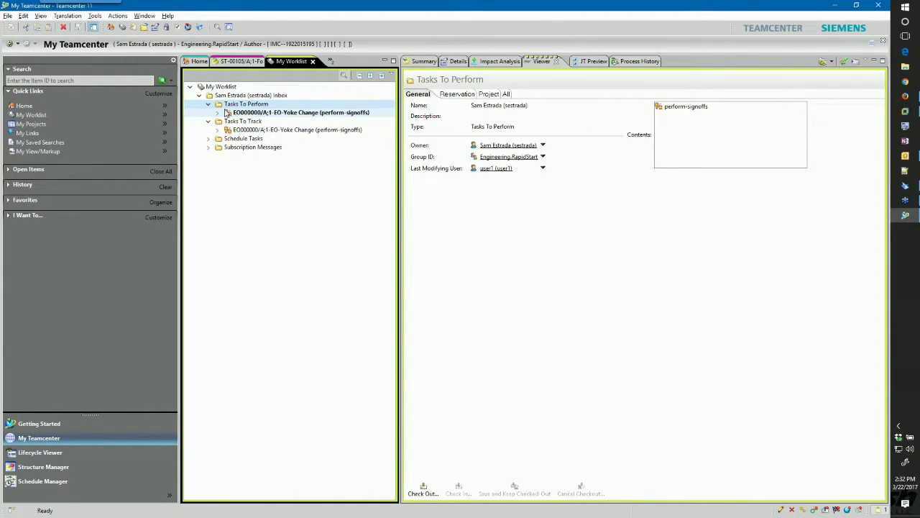
pyautogui.click(316, 113)
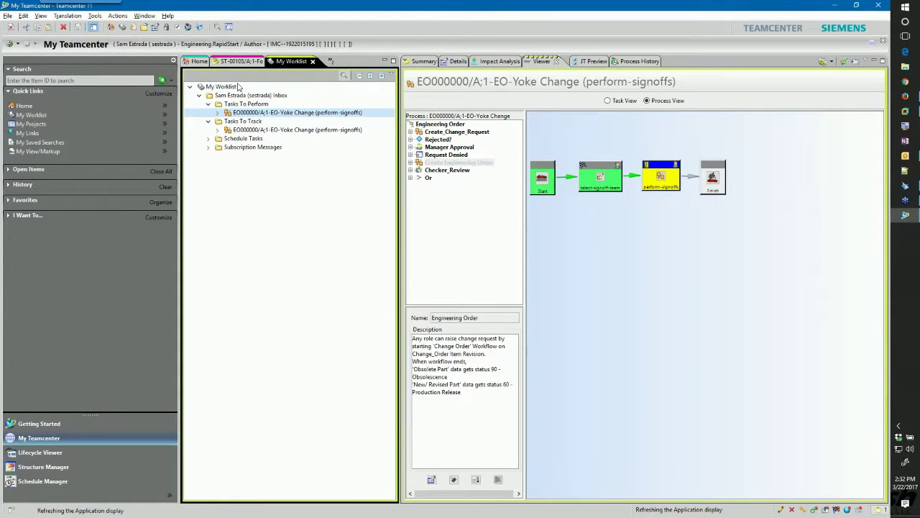
pyautogui.click(216, 113)
pyautogui.click(226, 121)
pyautogui.click(236, 130)
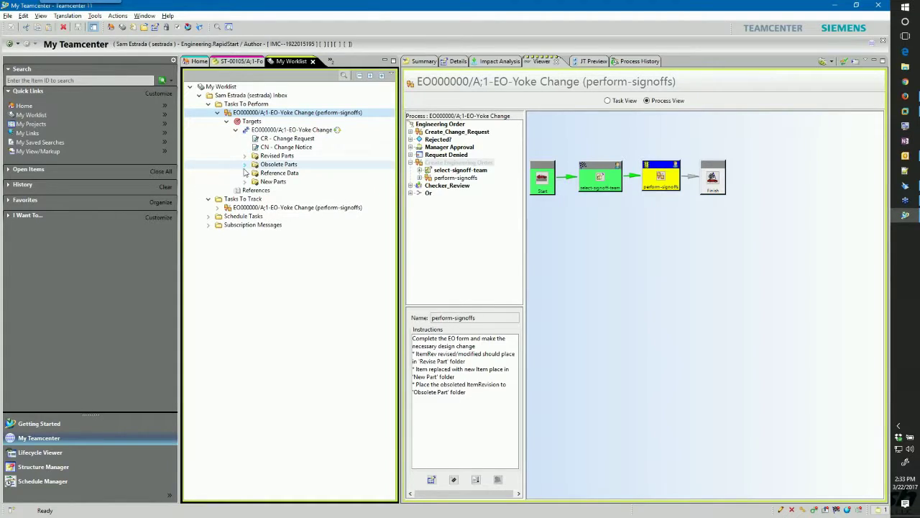
# Expand Reference Data and view the ST-00244/A yoke model and the ST-00105/A Fork Assembly revision.
pyautogui.click(245, 173)
pyautogui.click(266, 190)
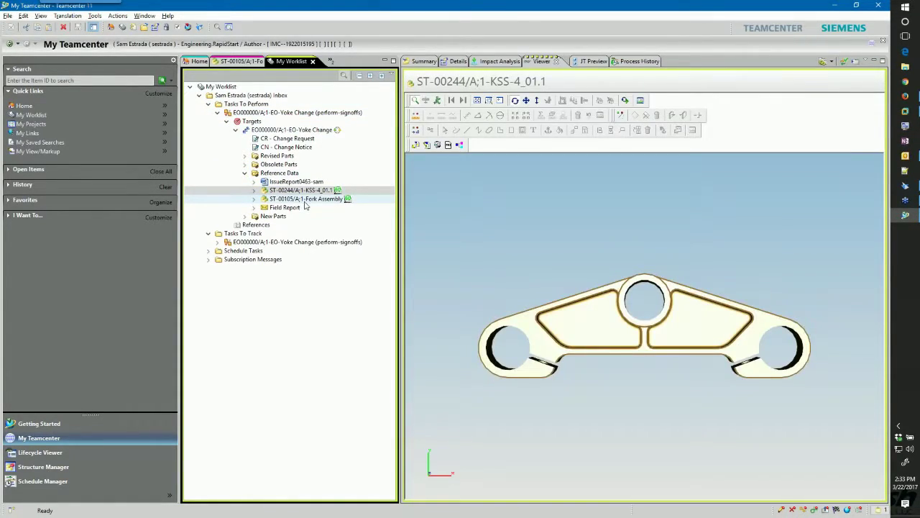
pyautogui.click(306, 200)
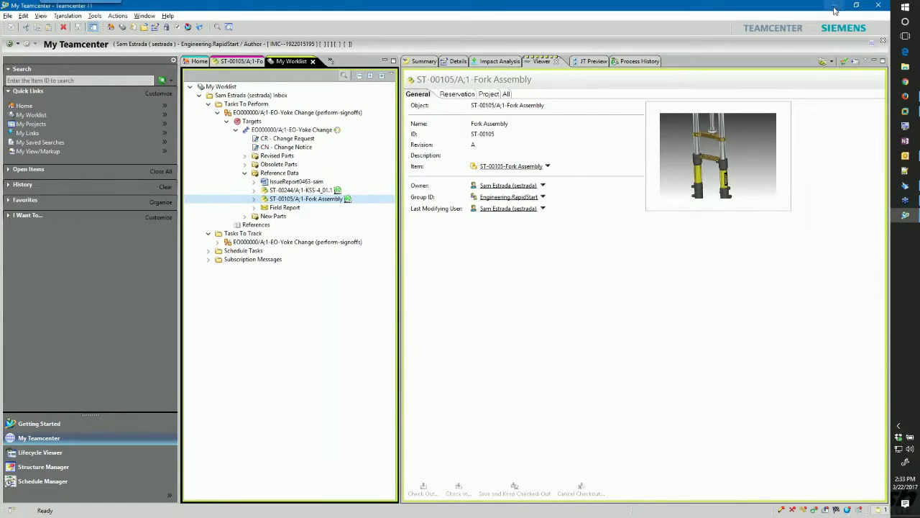
# Open the ST-00105/A Fork Assembly in Solid Edge and check its release status and write access in the Read-Only Assistant.
pyautogui.click(200, 28)
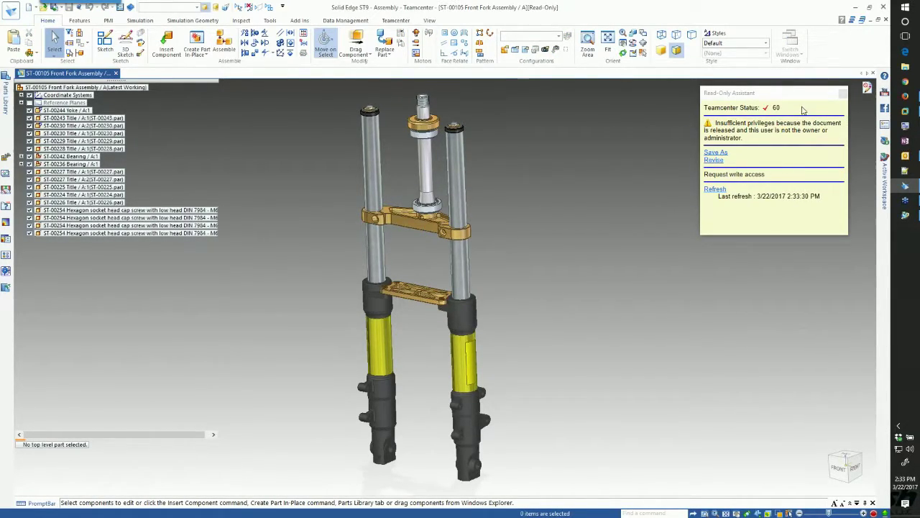
pyautogui.moveTo(801, 107); pyautogui.dragTo(779, 106)
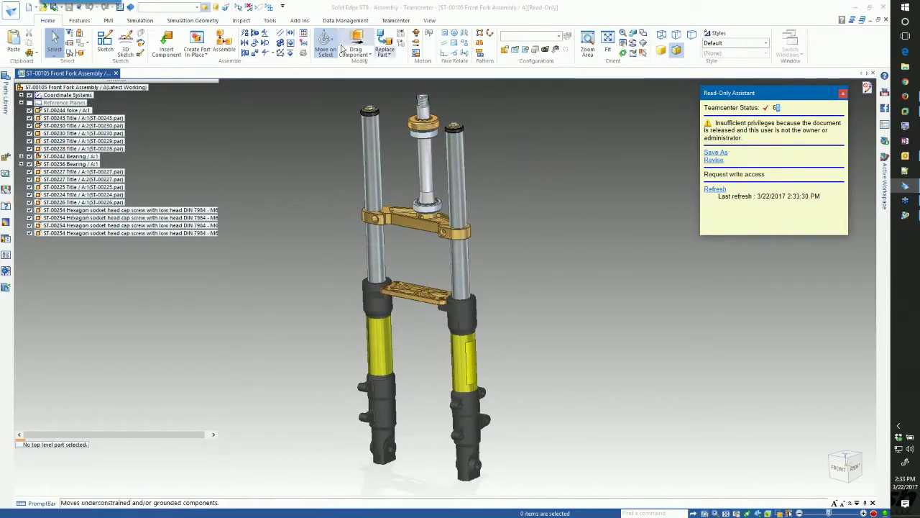
pyautogui.click(397, 21)
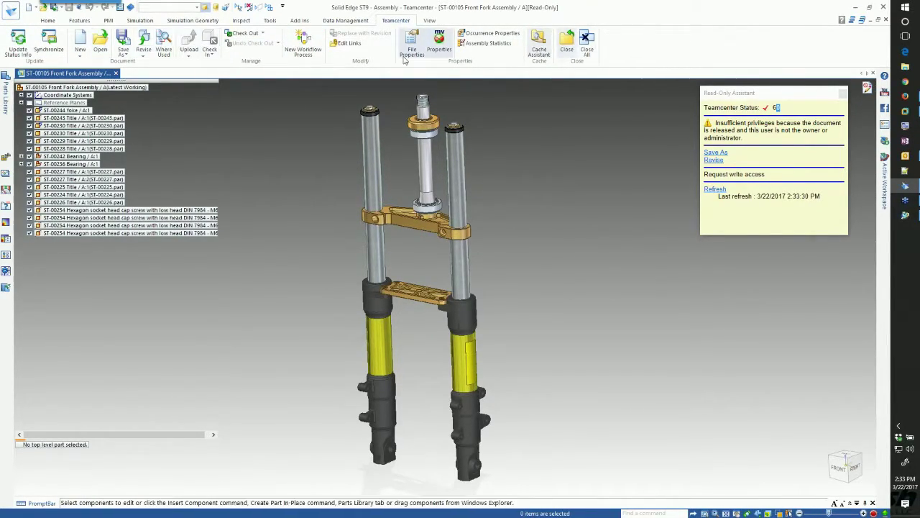
pyautogui.click(844, 93)
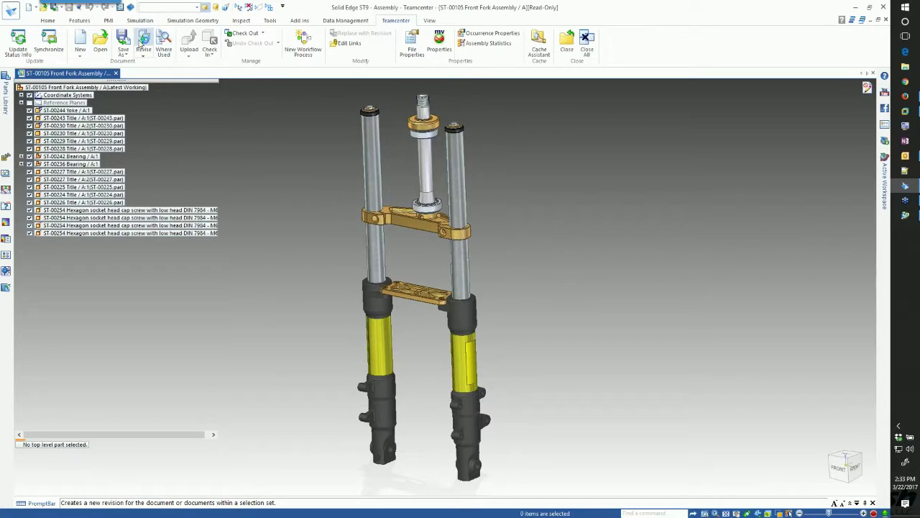
# Revise the ST-00105 Fork Assembly to revision B.
pyautogui.click(145, 45)
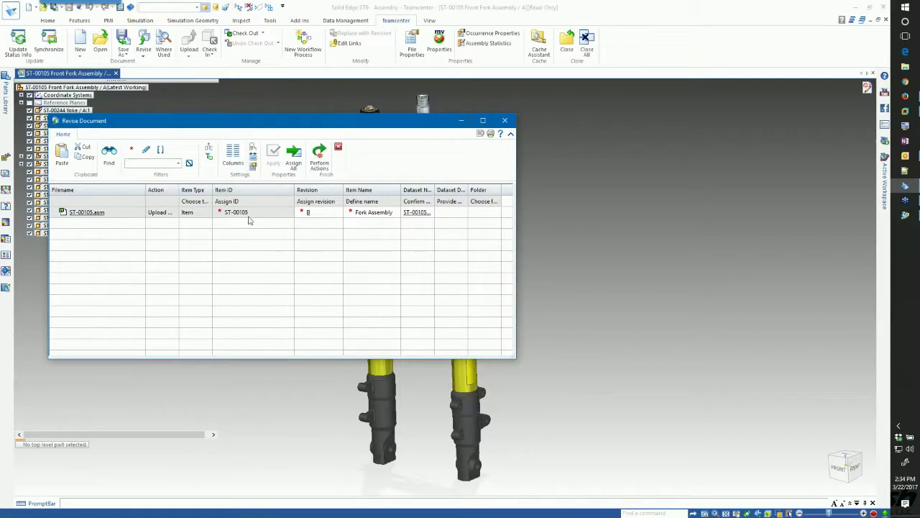
pyautogui.click(316, 217)
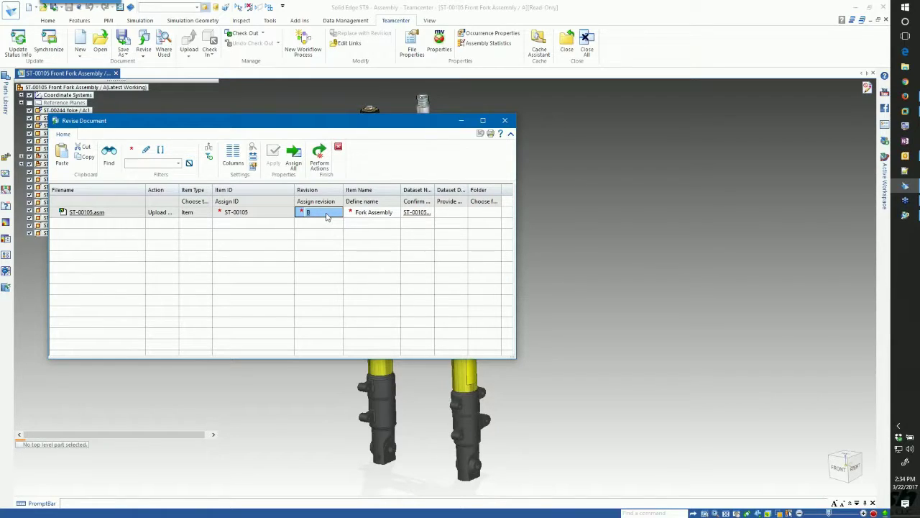
pyautogui.click(319, 155)
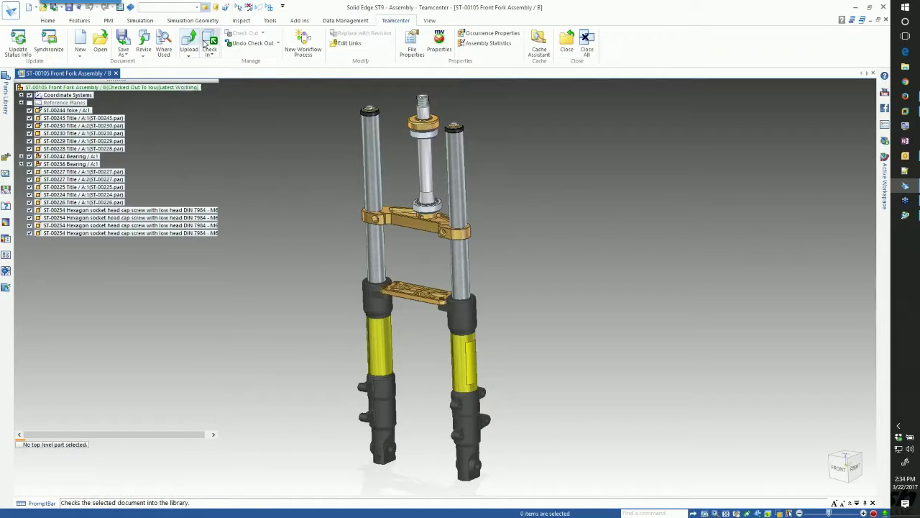
# Open the ST-00244 Yoke part from the fork assembly in its own window.
pyautogui.click(401, 222)
pyautogui.rightClick(398, 215)
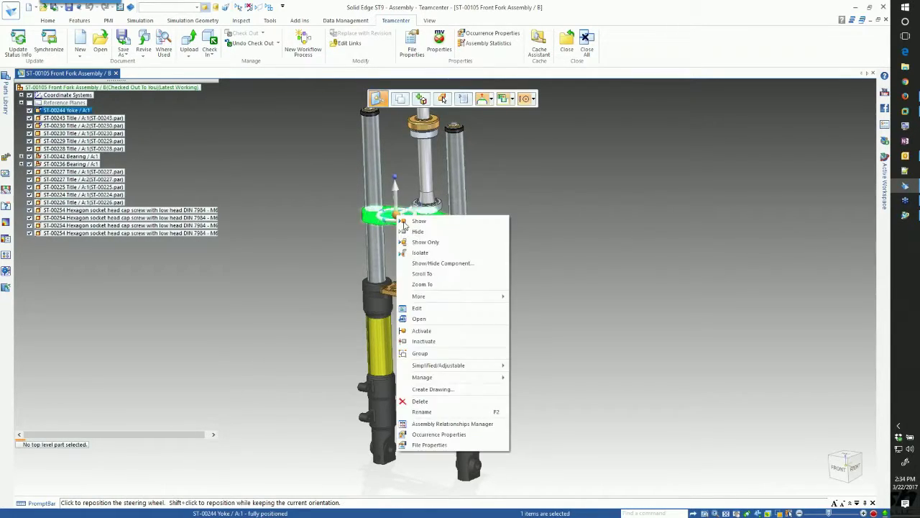
pyautogui.click(454, 319)
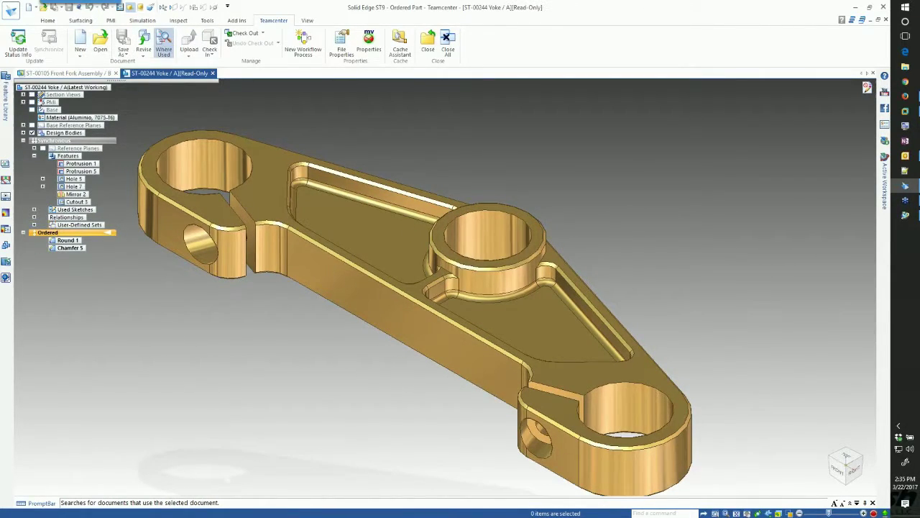
# Run a Where Used search on the ST-00244 yoke and preview its drawing from the results.
pyautogui.click(164, 43)
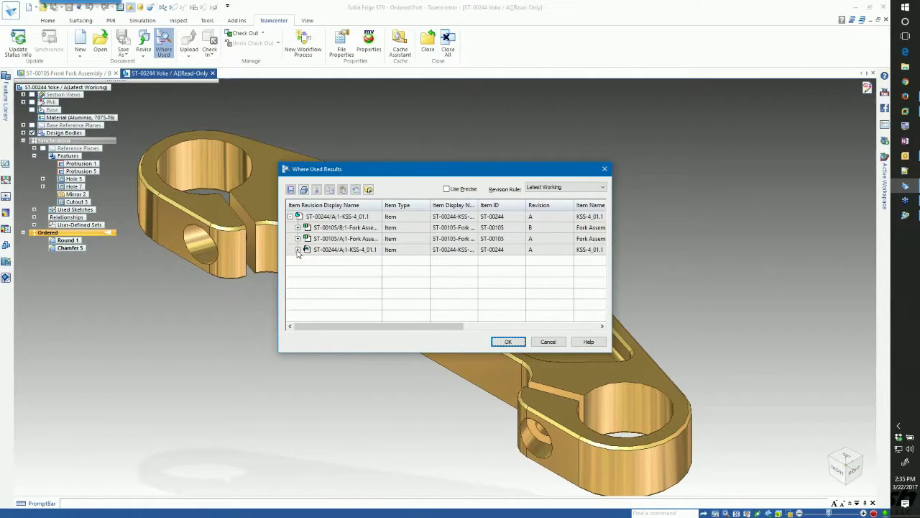
pyautogui.click(320, 252)
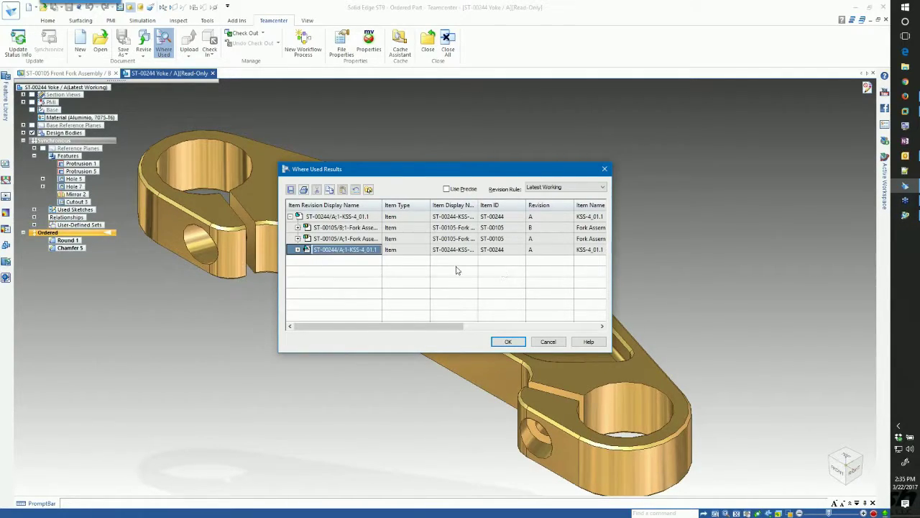
pyautogui.rightClick(309, 250)
pyautogui.click(364, 309)
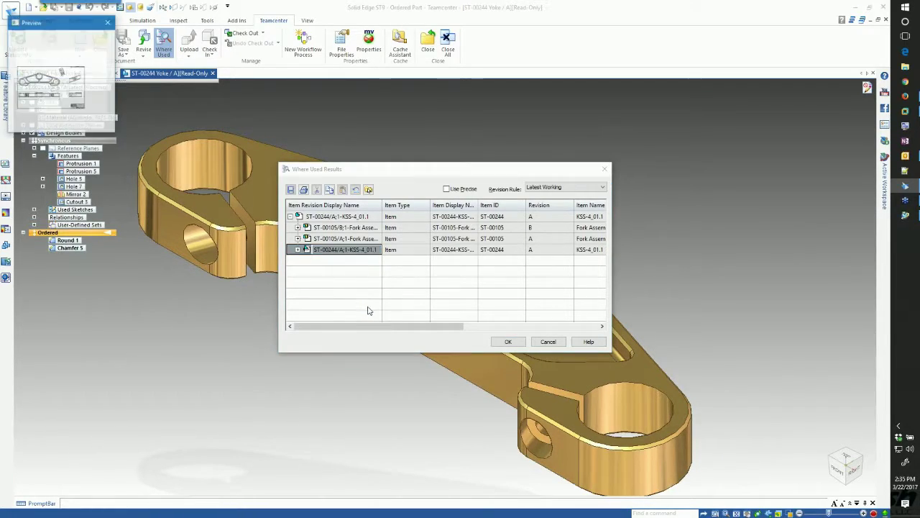
pyautogui.moveTo(63, 27); pyautogui.dragTo(702, 171)
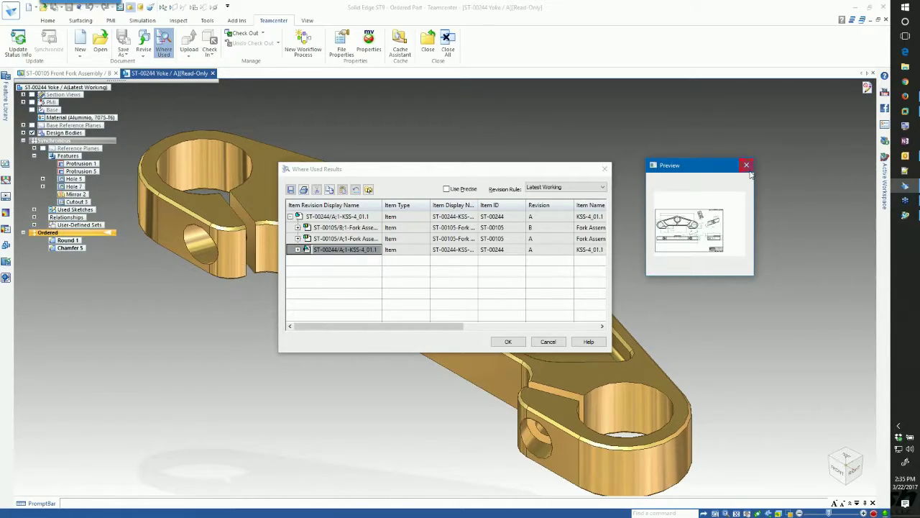
pyautogui.click(747, 167)
pyautogui.click(553, 342)
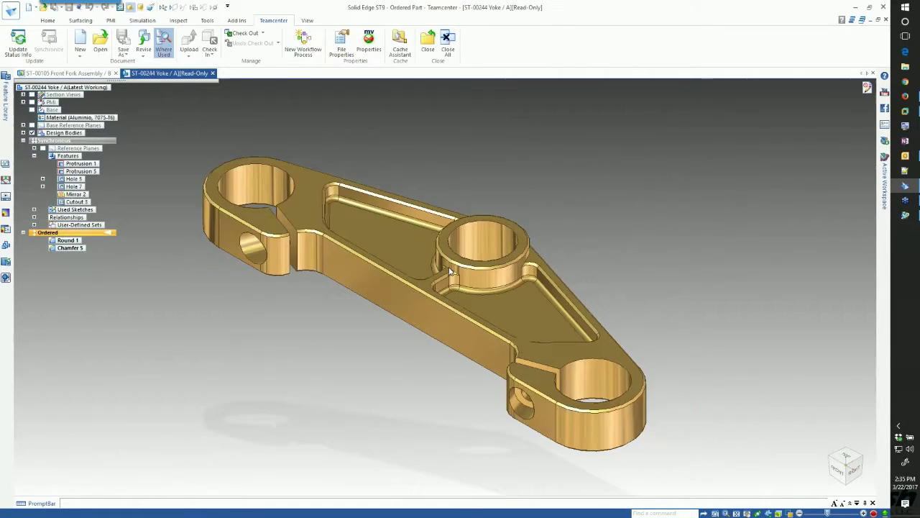
# Check the yoke part's status in the Read-Only Assistant and close the assistant.
pyautogui.click(867, 88)
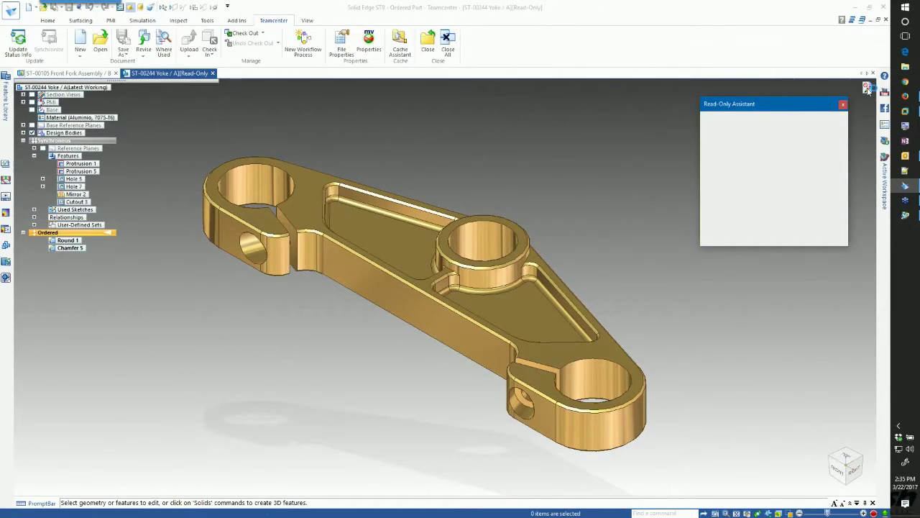
pyautogui.click(844, 105)
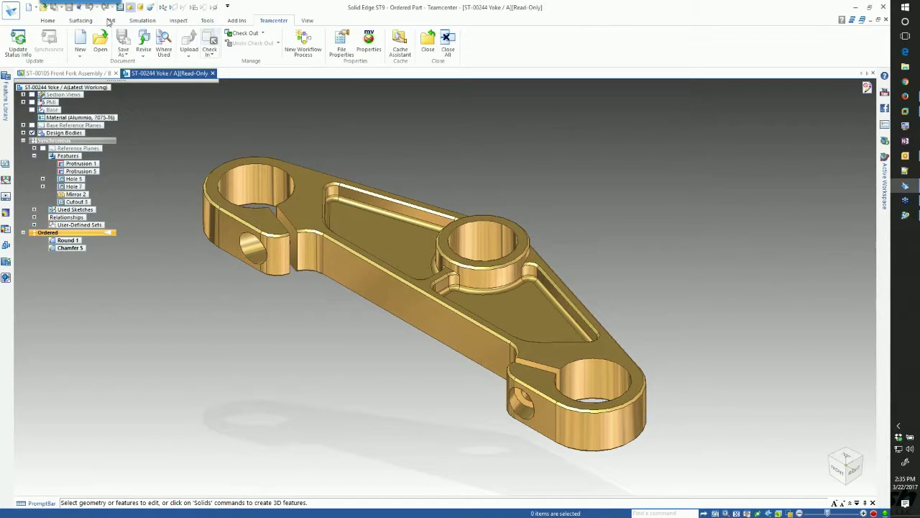
# Revise the ST-00244 yoke part and its drawing to revision B.
pyautogui.click(144, 42)
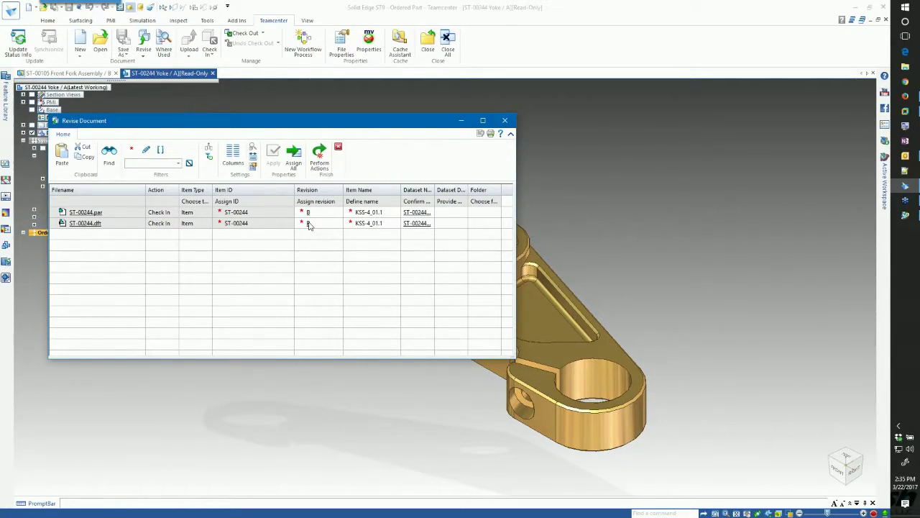
pyautogui.click(320, 158)
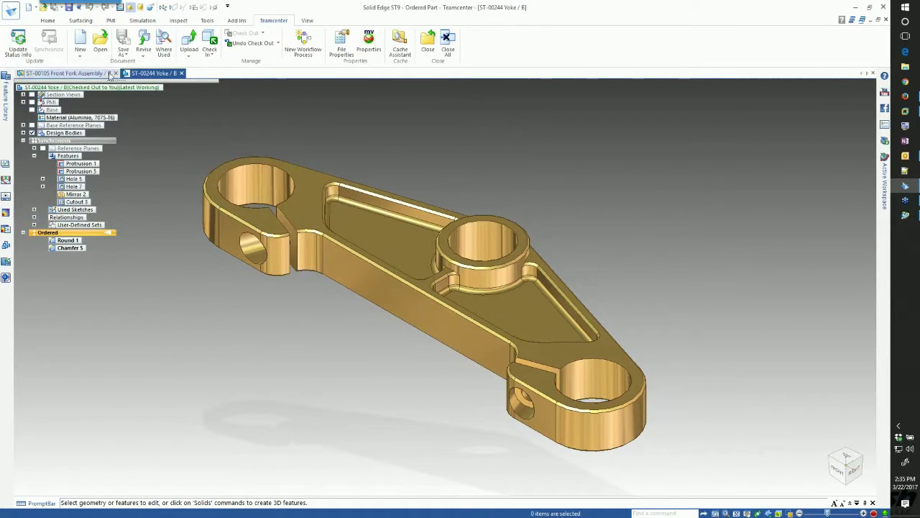
# Move the yoke's central bore boss 15 mm outward, away from the two clamp bores, with the design intent relationships kept on.
pyautogui.click(504, 250)
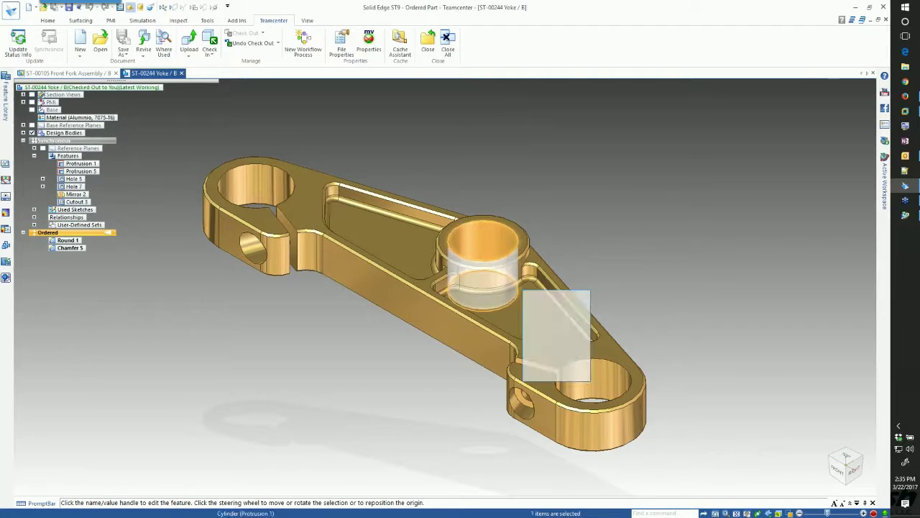
pyautogui.click(496, 237)
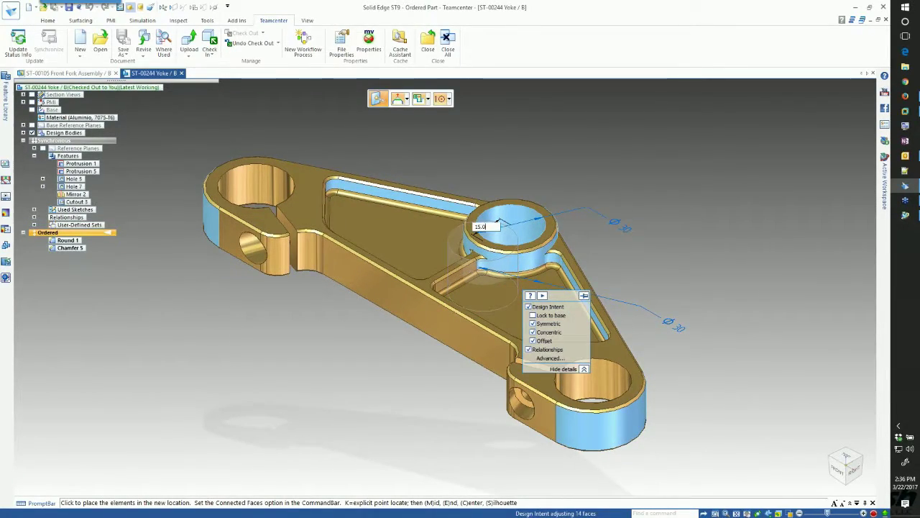
pyautogui.press('Return')
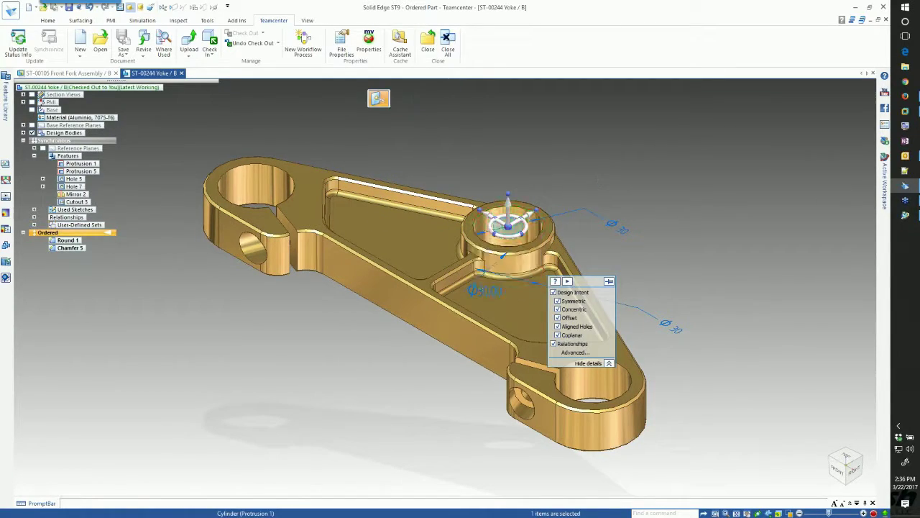
pyautogui.press('Escape')
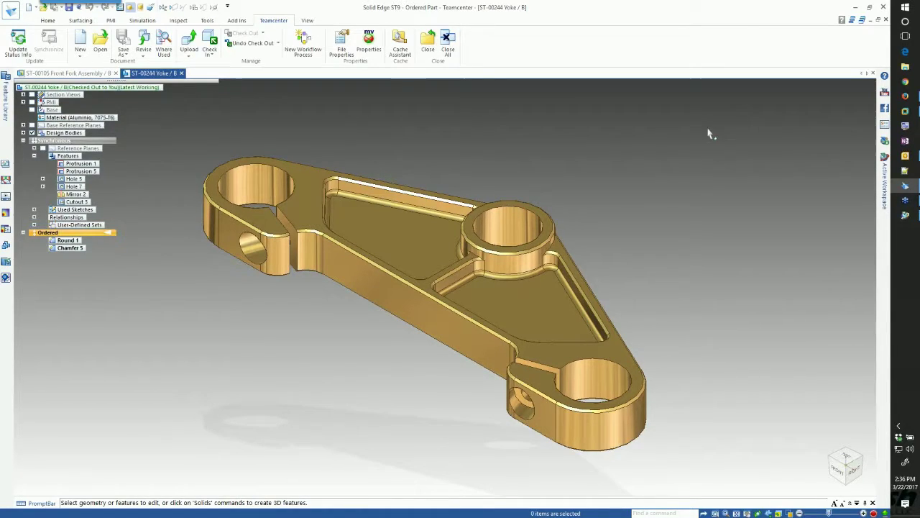
# Close the yoke part and the fork assembly, saving the assembly changes, and check both documents in as revision B.
pyautogui.click(887, 20)
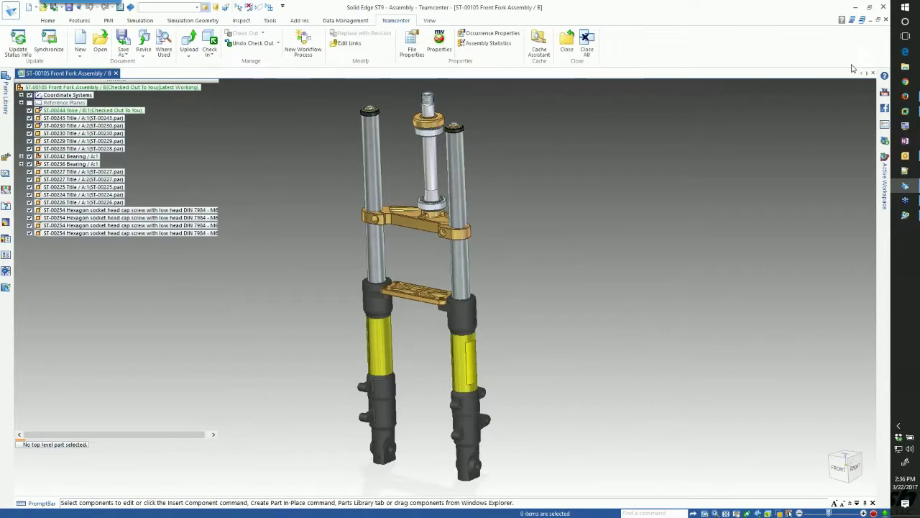
pyautogui.click(885, 20)
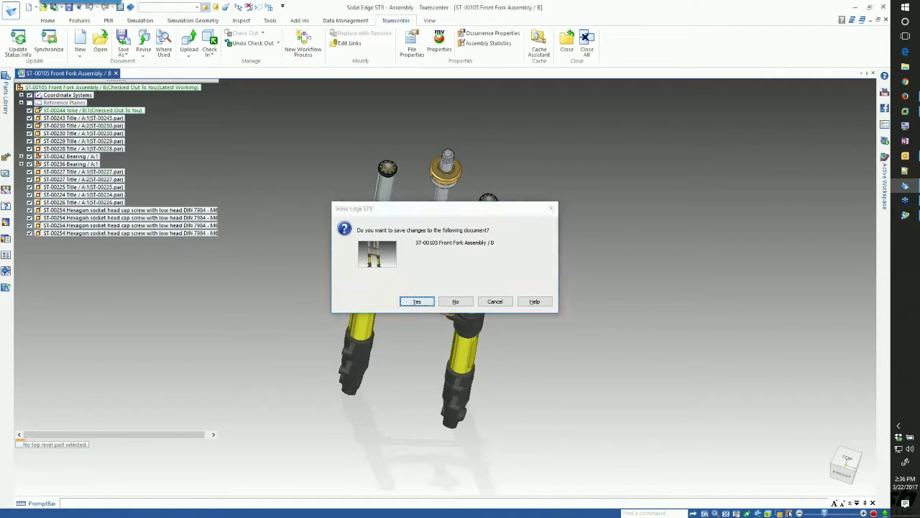
pyautogui.press('Return')
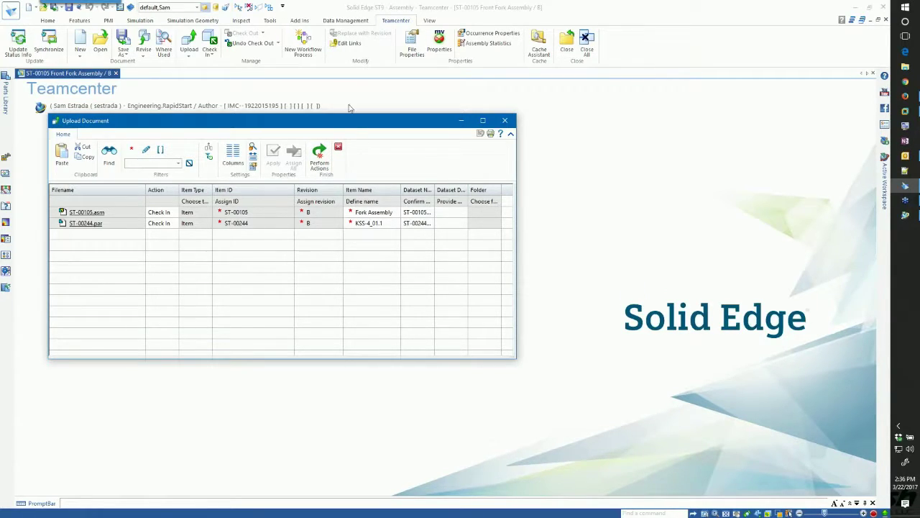
pyautogui.click(320, 154)
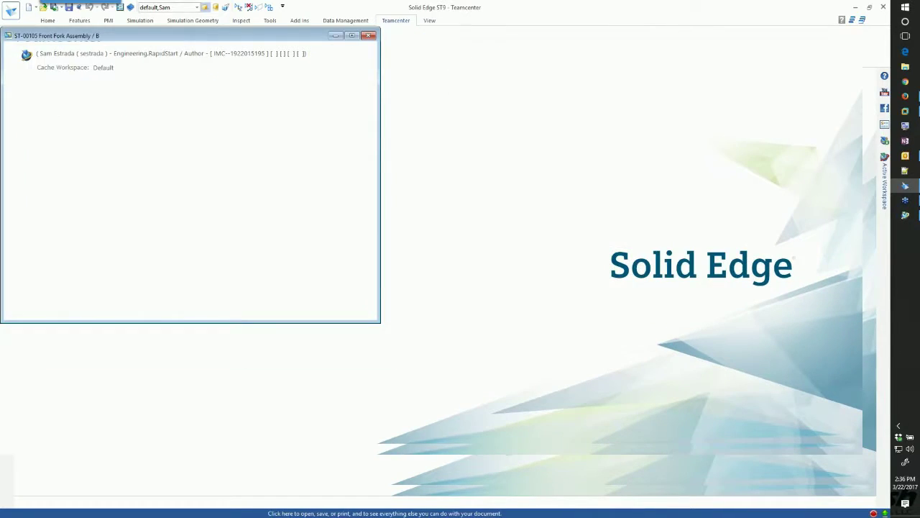
# Find item ST-00244, filter the results to draft documents and open the revision B drawing, acknowledging the out-of-date views notice.
pyautogui.click(44, 8)
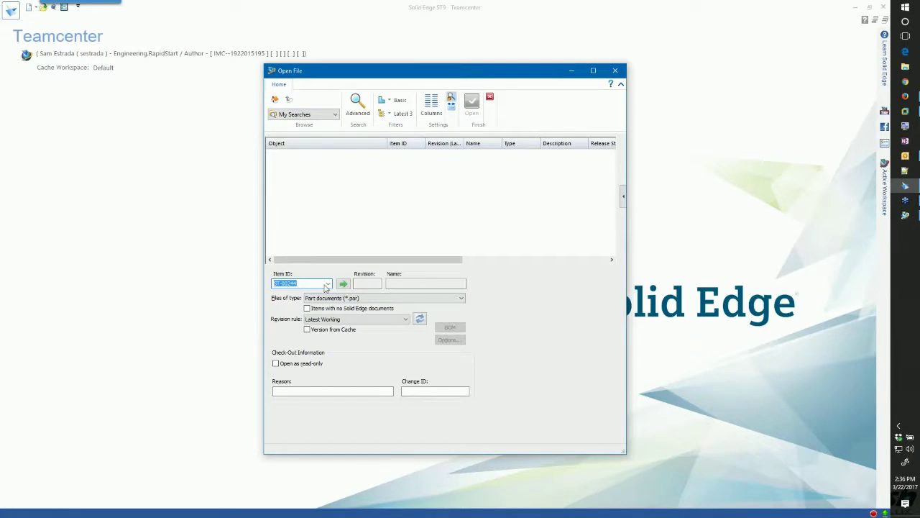
pyautogui.press('Return')
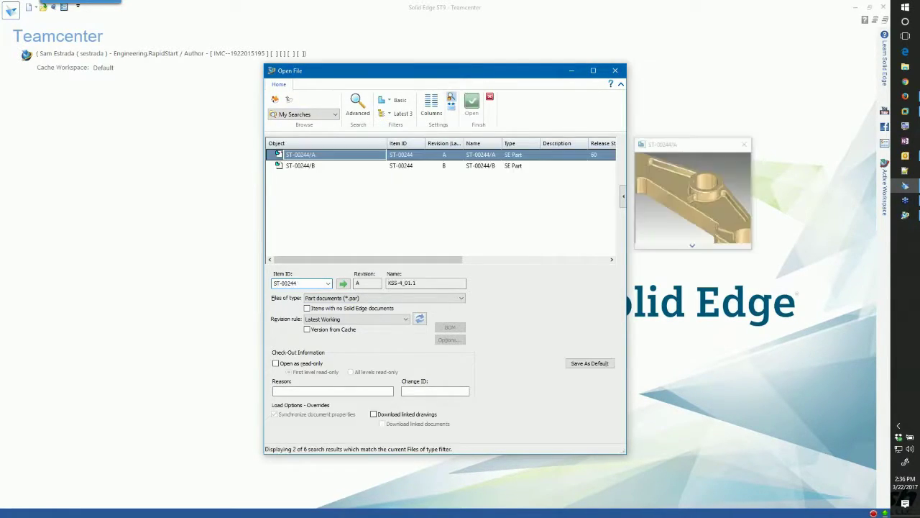
pyautogui.click(311, 166)
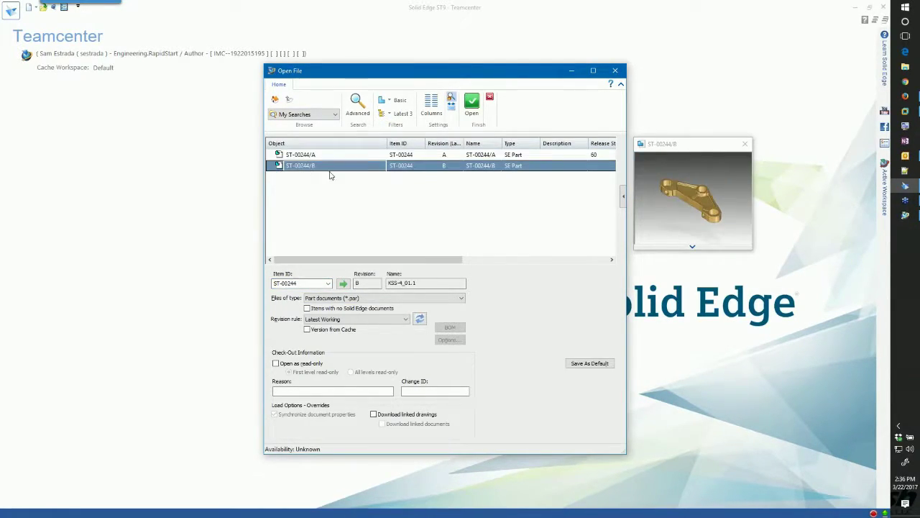
pyautogui.click(459, 299)
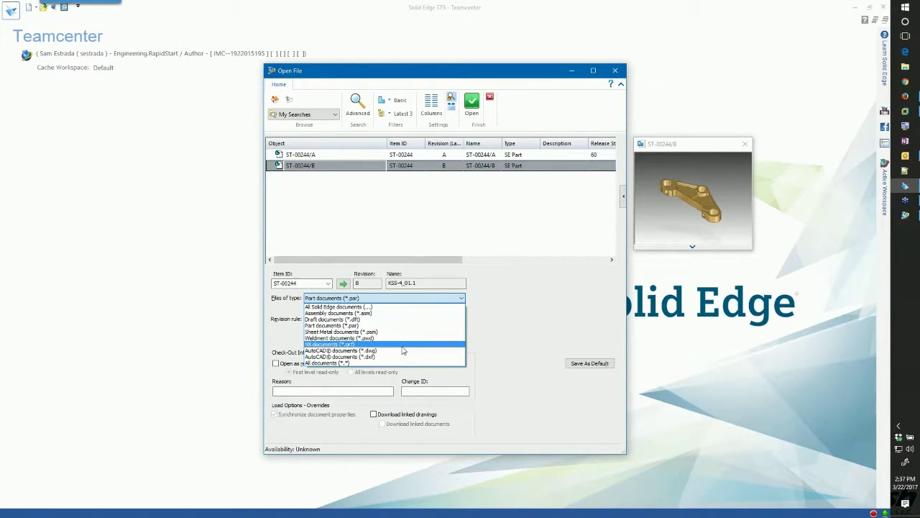
pyautogui.click(384, 320)
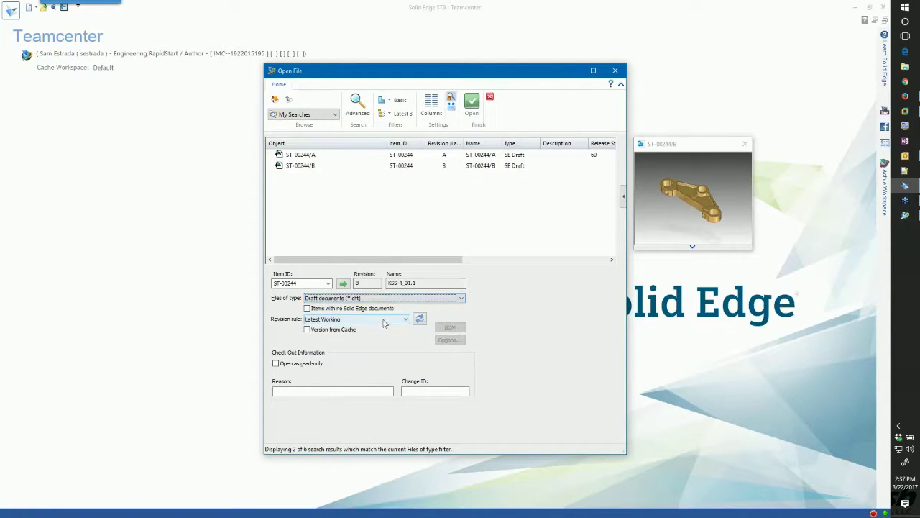
pyautogui.click(305, 167)
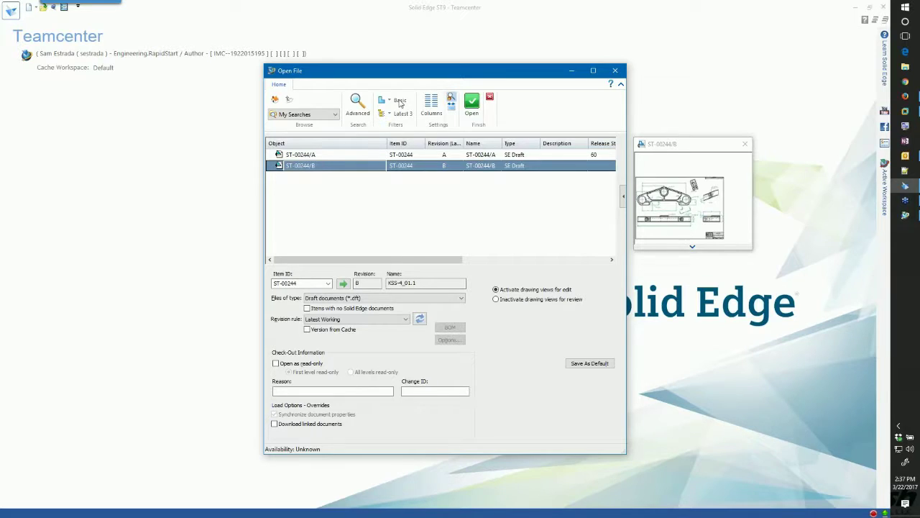
pyautogui.click(472, 105)
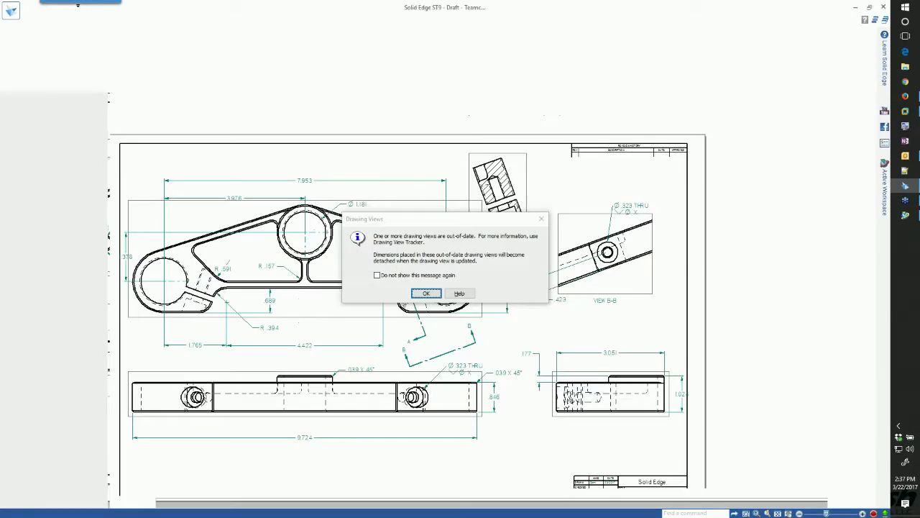
pyautogui.click(426, 293)
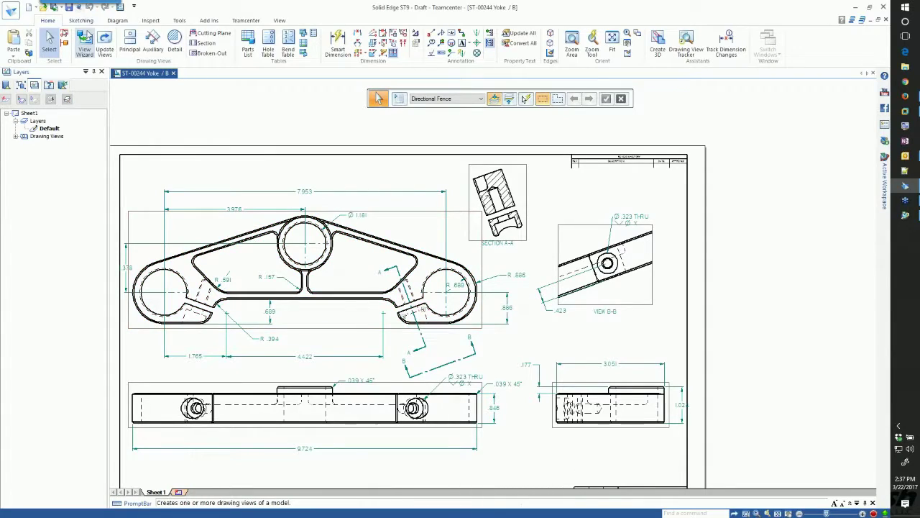
# Update the drawing views, clear all entries in the Dimension Tracker report and close it.
pyautogui.click(105, 43)
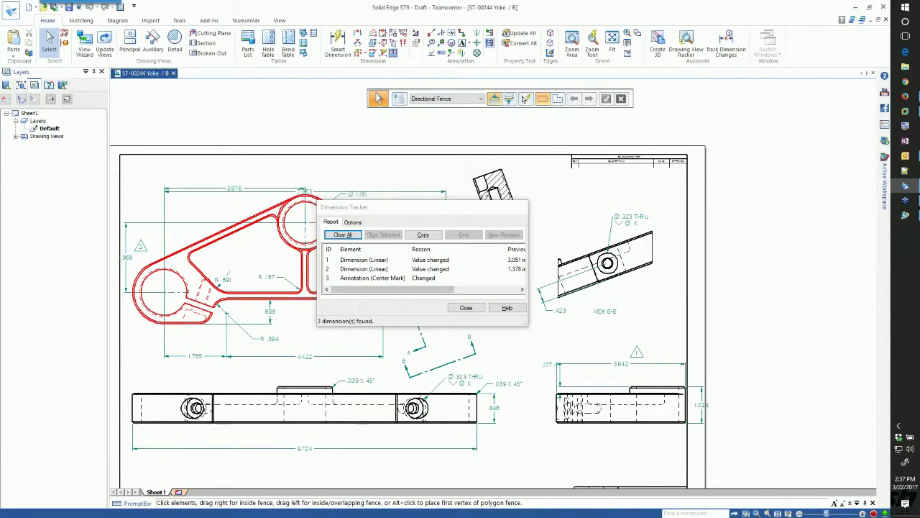
pyautogui.click(343, 235)
pyautogui.click(466, 308)
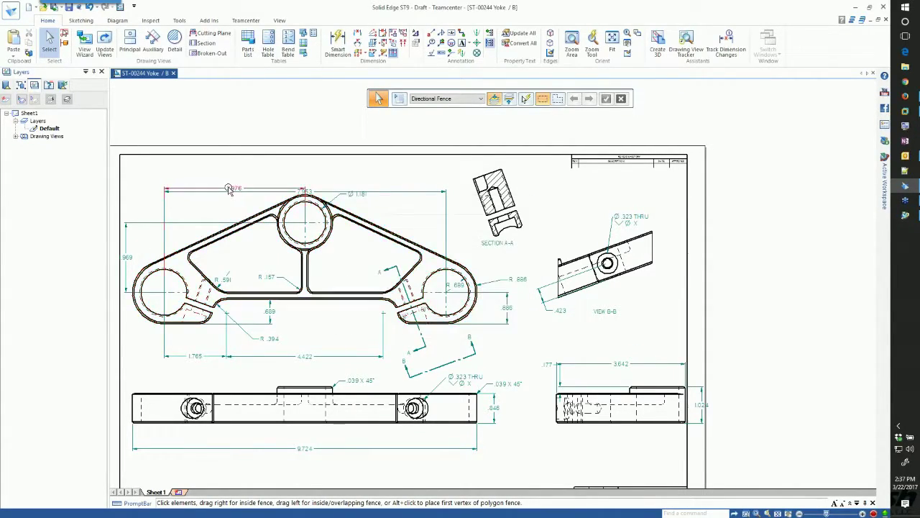
# Move the overall 7.953 dimension above the 3.976 dimension in the main view and check the drawing's title block.
pyautogui.scroll(2, 229, 188)
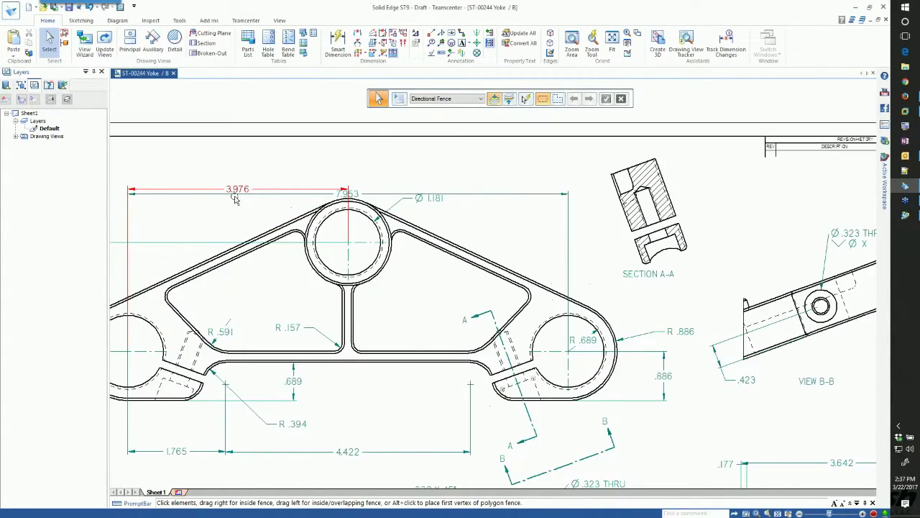
pyautogui.click(469, 195)
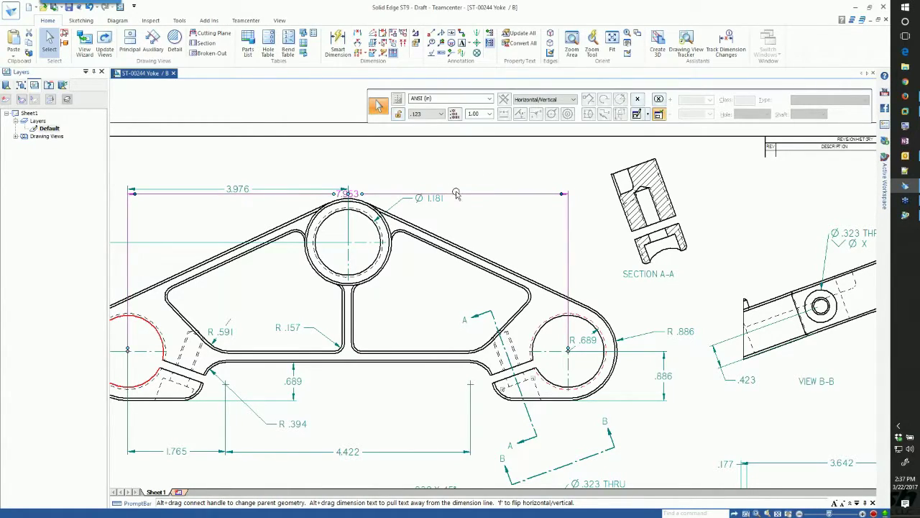
pyautogui.moveTo(456, 194); pyautogui.dragTo(460, 171)
pyautogui.scroll(-2, 482, 207)
pyautogui.scroll(-2, 482, 206)
pyautogui.scroll(3, 373, 218)
pyautogui.scroll(-2, 373, 218)
pyautogui.scroll(4, 487, 361)
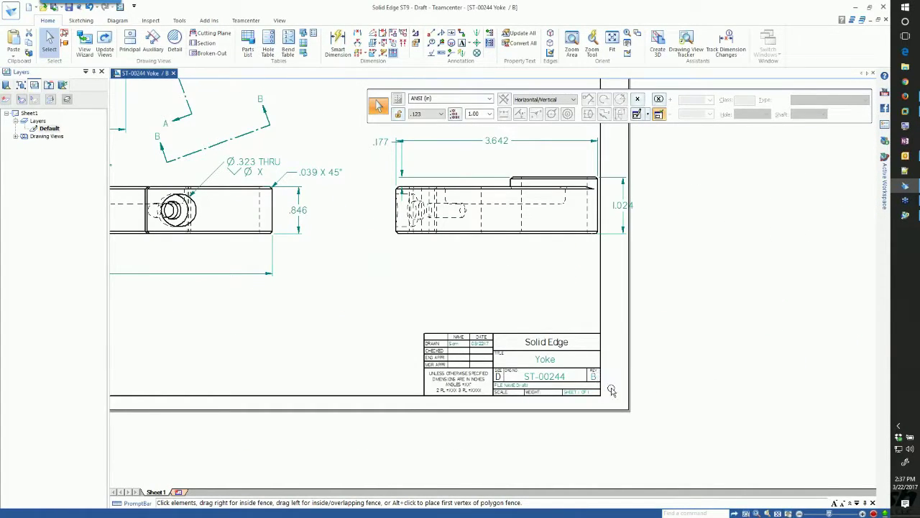
pyautogui.scroll(-2, 611, 390)
# Review the yoke drawing's file properties and their Teamcenter mappings and owners, apply them and close the properties.
pyautogui.click(246, 20)
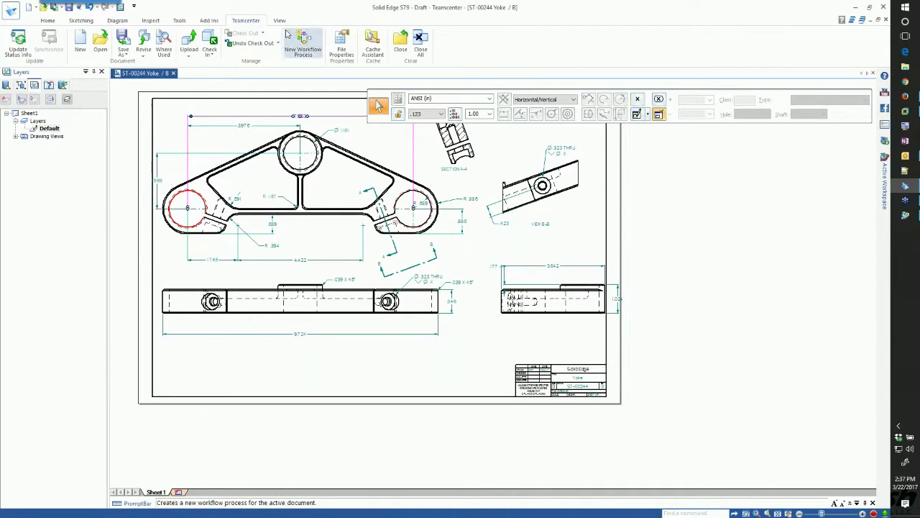
pyautogui.click(341, 43)
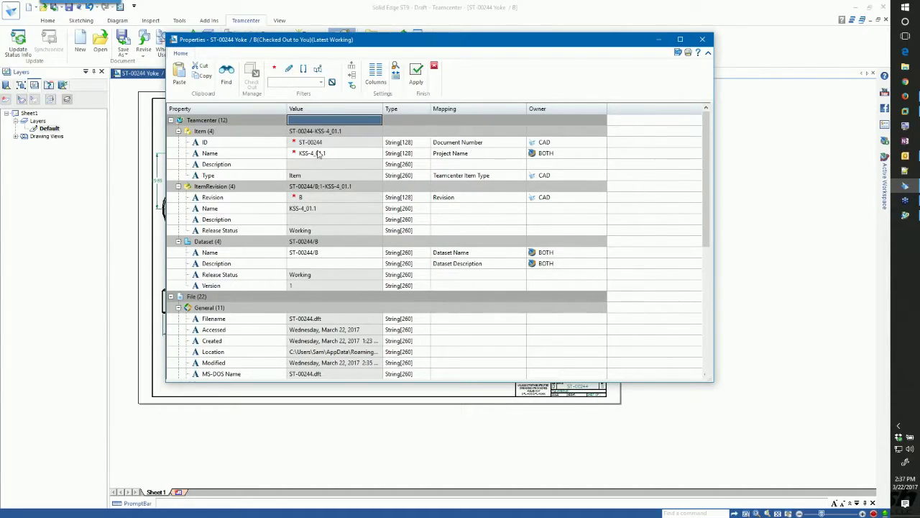
pyautogui.scroll(-1, 325, 159)
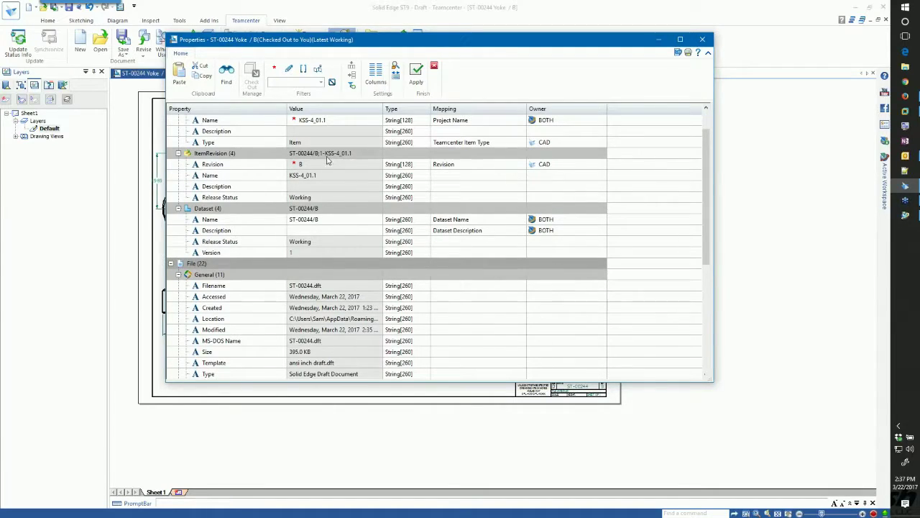
pyautogui.scroll(1, 326, 160)
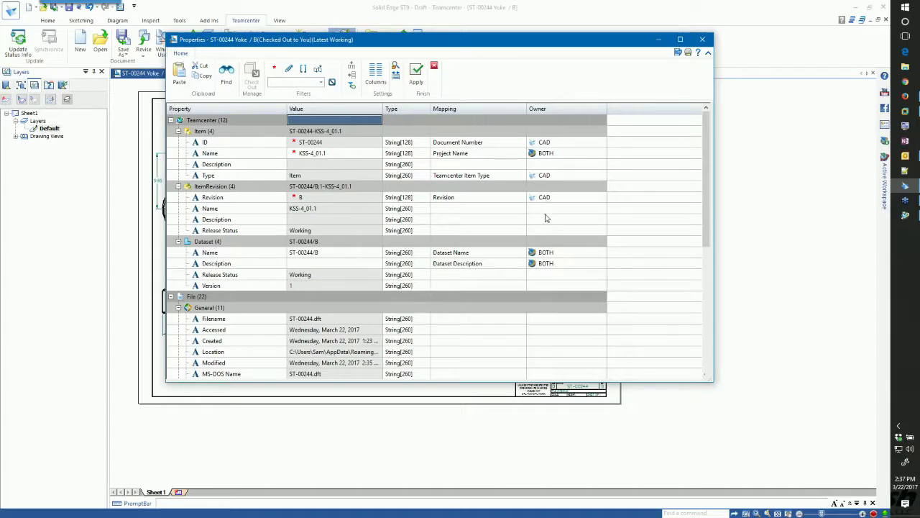
pyautogui.scroll(-5, 496, 241)
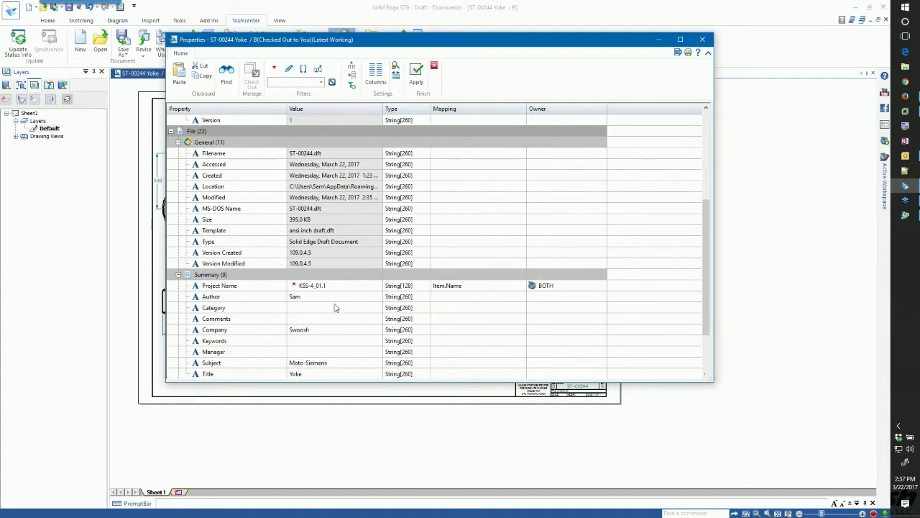
pyautogui.scroll(-2, 332, 311)
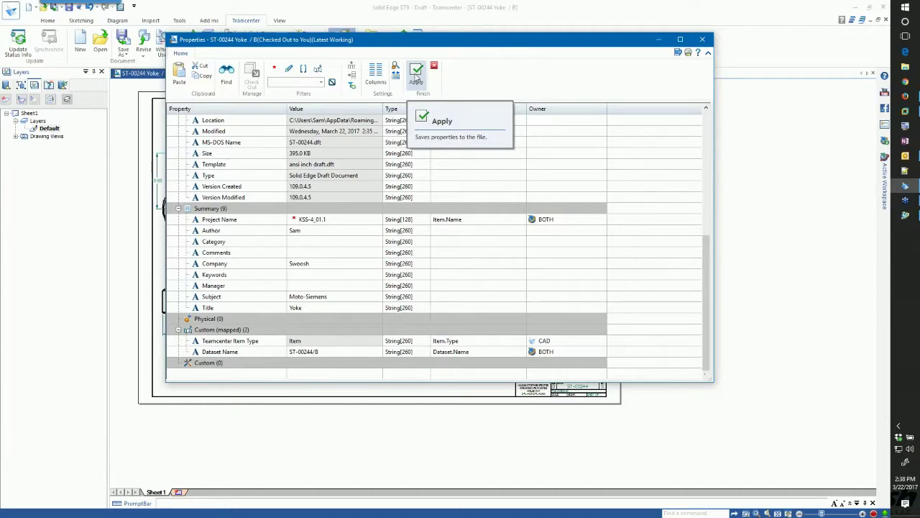
pyautogui.click(416, 75)
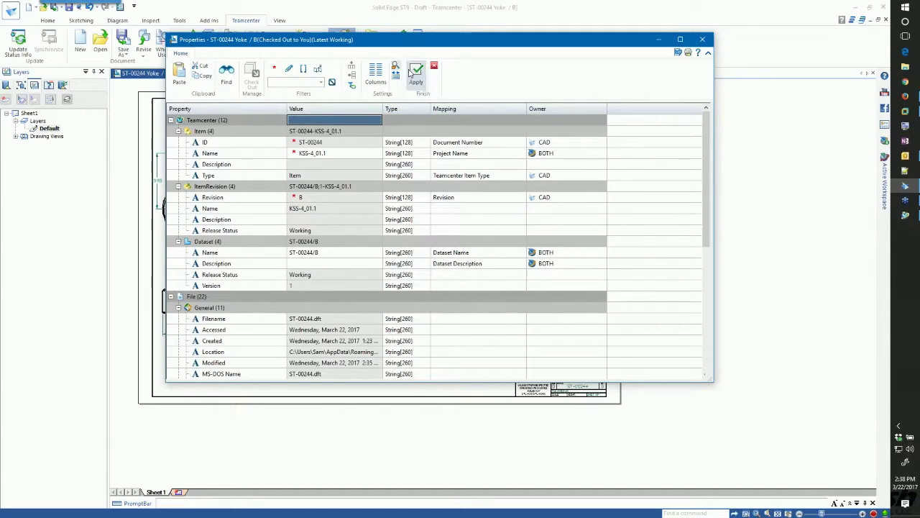
pyautogui.click(711, 41)
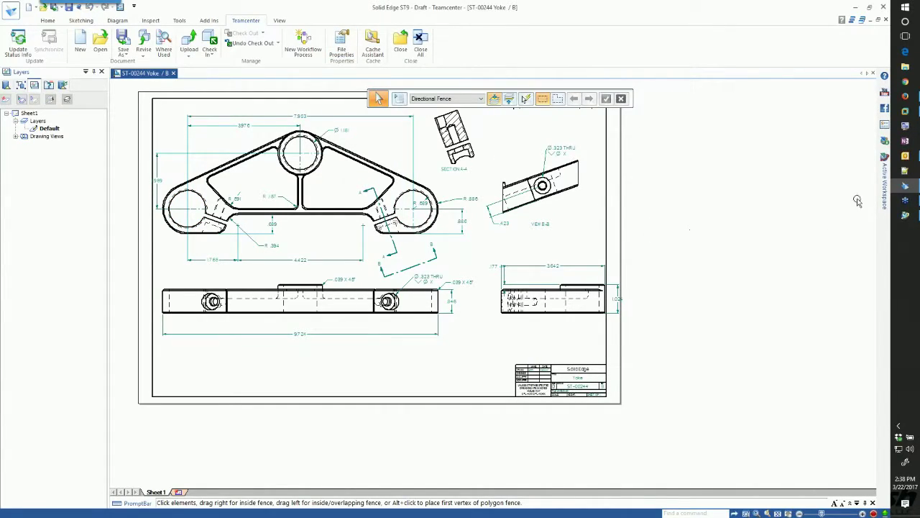
# Close the ST-00244 yoke drawing and check its revision B in to Teamcenter.
pyautogui.click(874, 74)
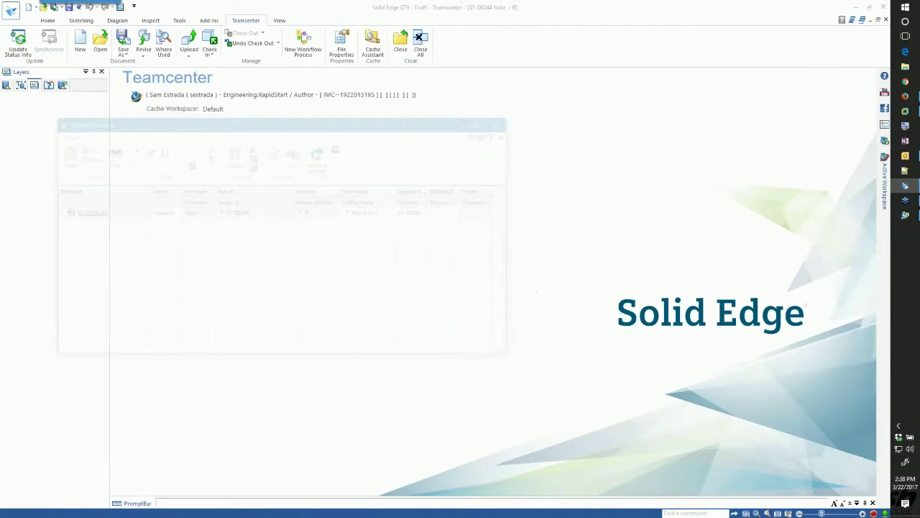
pyautogui.click(319, 154)
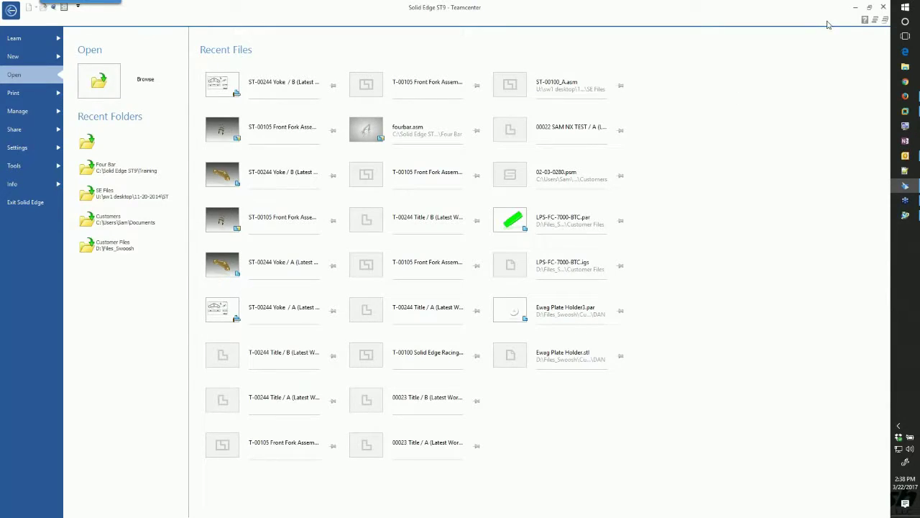
pyautogui.click(855, 7)
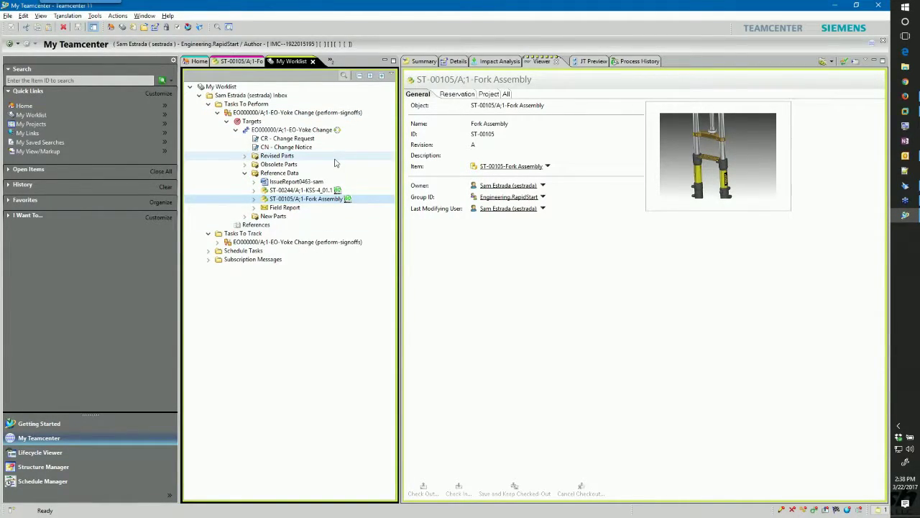
pyautogui.click(905, 186)
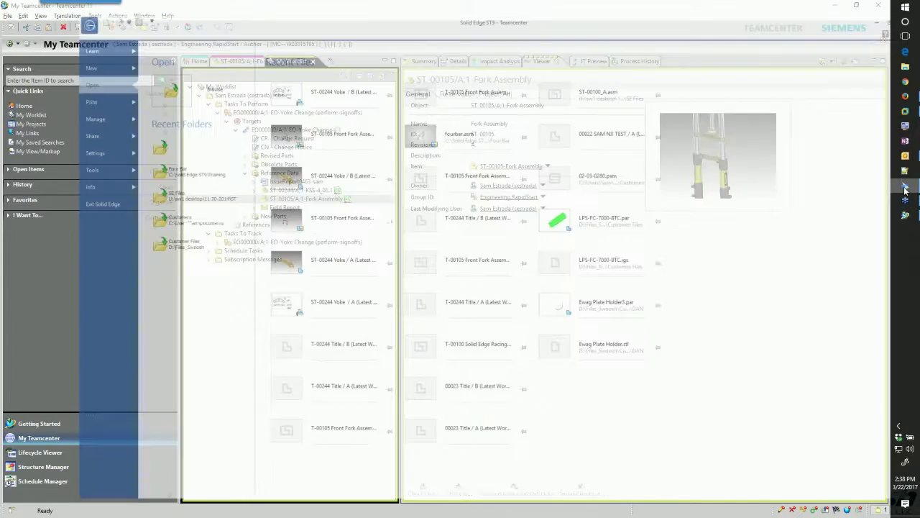
# Switch back to Teamcenter and copy yoke revision ST-00244/A from Reference Data into the change order's Obsolete Parts folder.
pyautogui.click(855, 6)
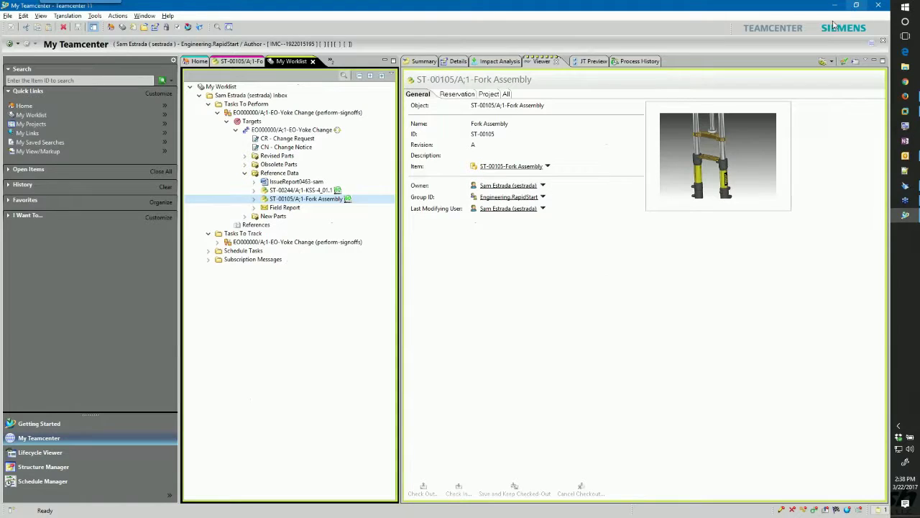
pyautogui.click(316, 190)
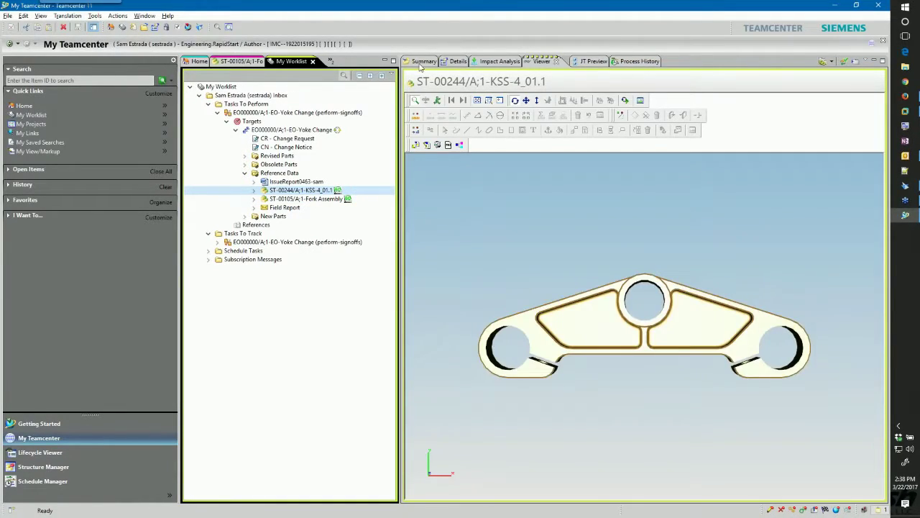
pyautogui.click(422, 63)
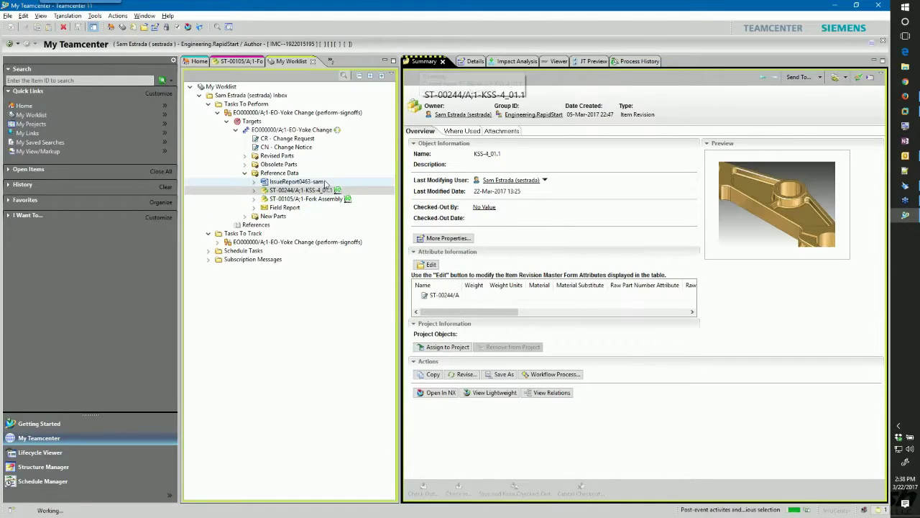
pyautogui.click(290, 165)
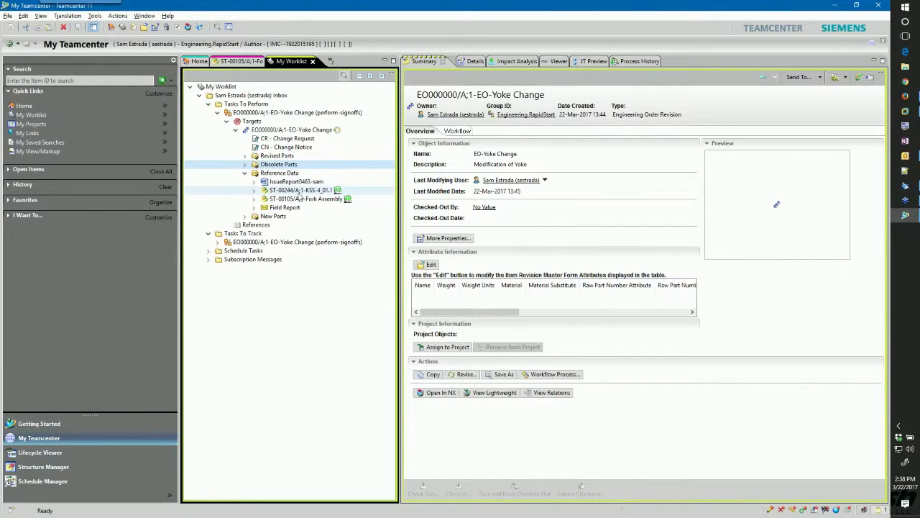
# Send ST-00244/A to My Teamcenter and copy the item's revision ST-00244/B into the change order's Revised Parts folder.
pyautogui.click(298, 191)
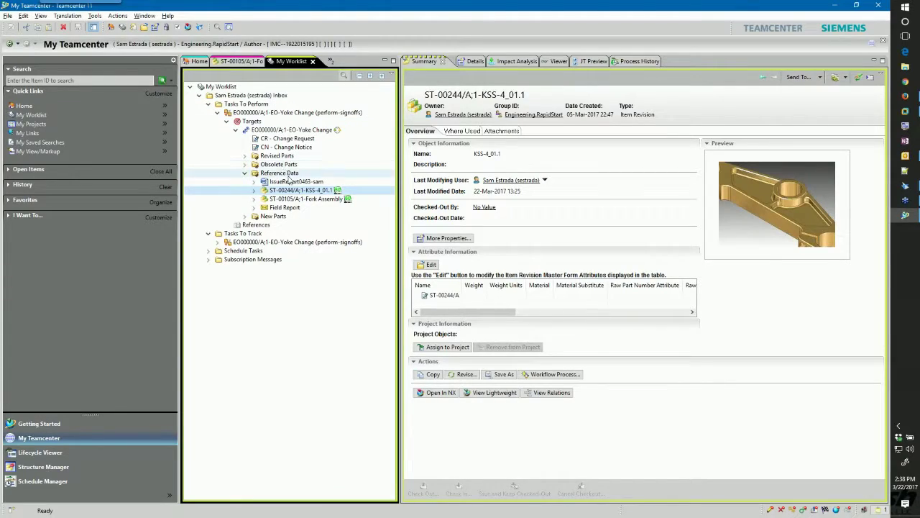
pyautogui.rightClick(294, 193)
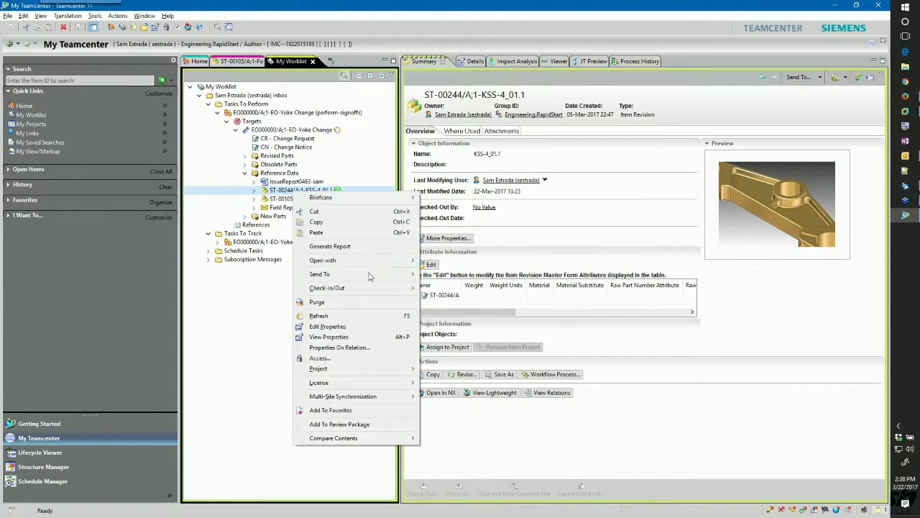
pyautogui.moveTo(401, 289)
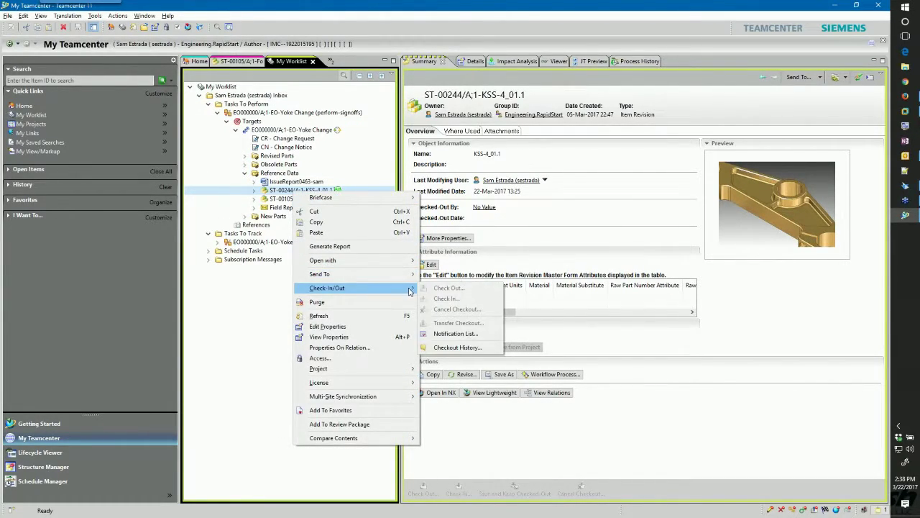
pyautogui.click(457, 306)
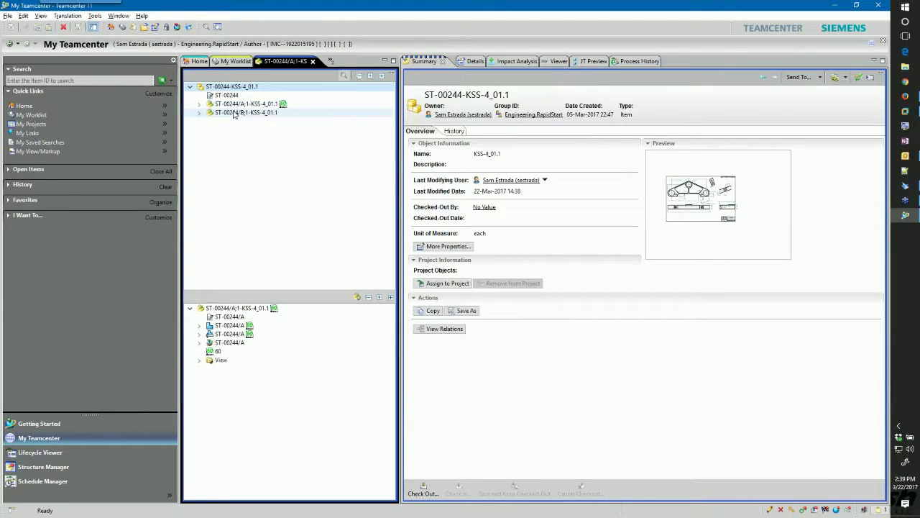
pyautogui.click(245, 113)
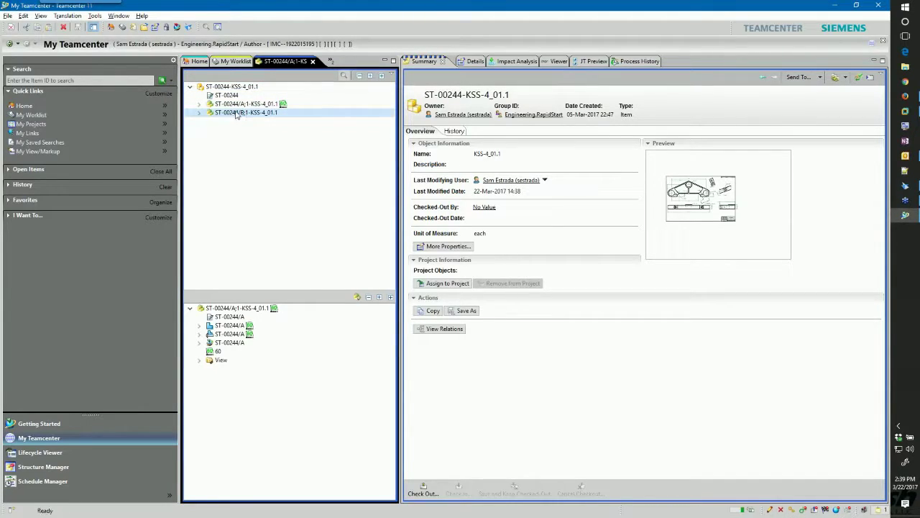
pyautogui.click(229, 63)
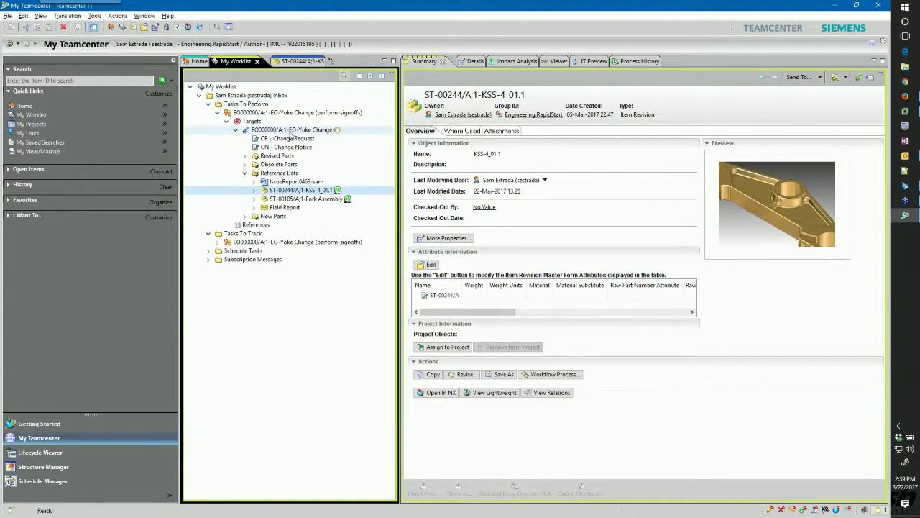
pyautogui.click(251, 156)
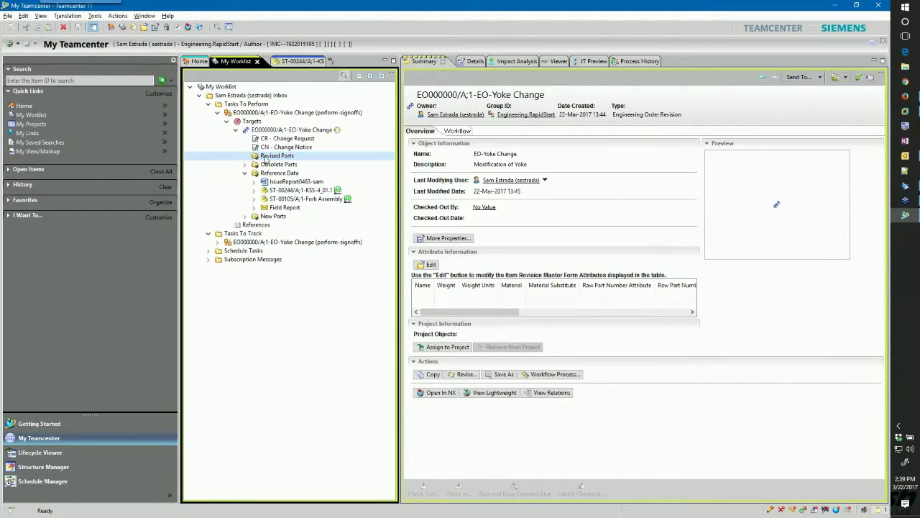
# Expand the Revised Parts and Obsolete Parts folders and check the yoke revisions filed in them.
pyautogui.doubleClick(265, 157)
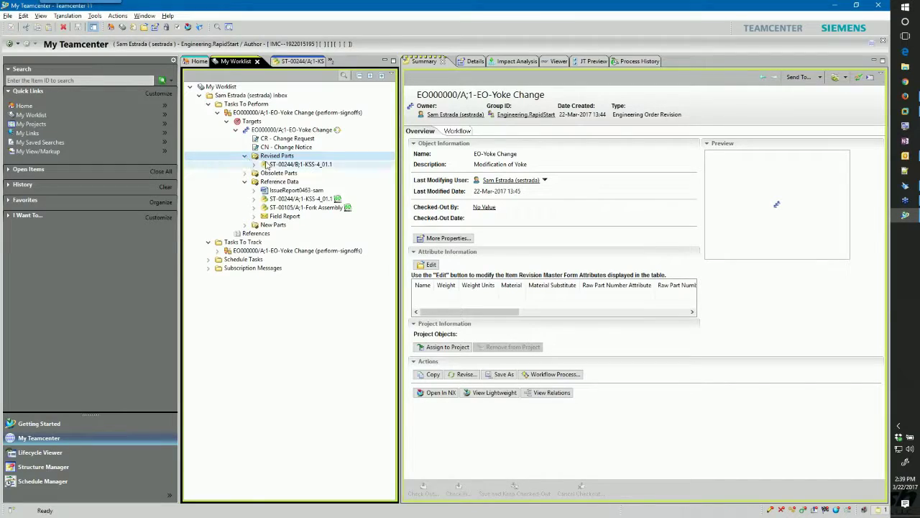
pyautogui.click(266, 164)
pyautogui.click(246, 173)
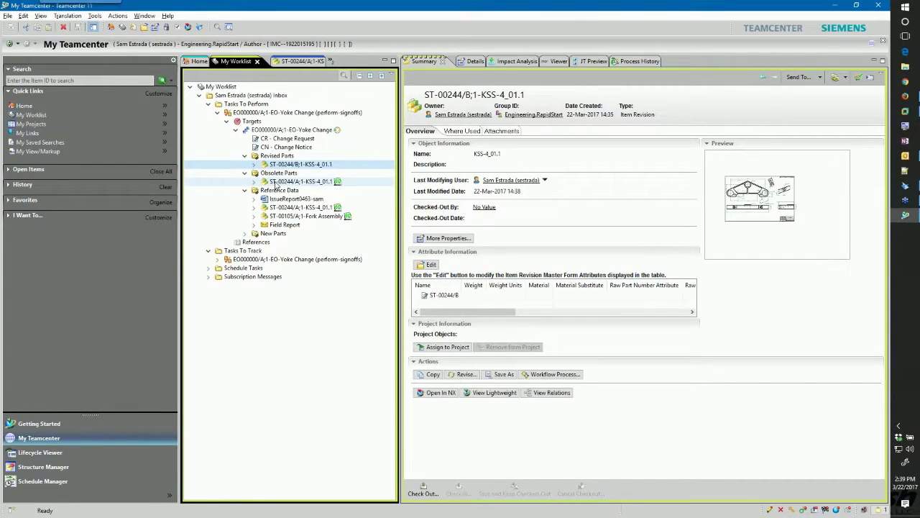
# Show the EO000000 perform-signoffs task in Task View and set its signoff decision to Approve.
pyautogui.click(300, 113)
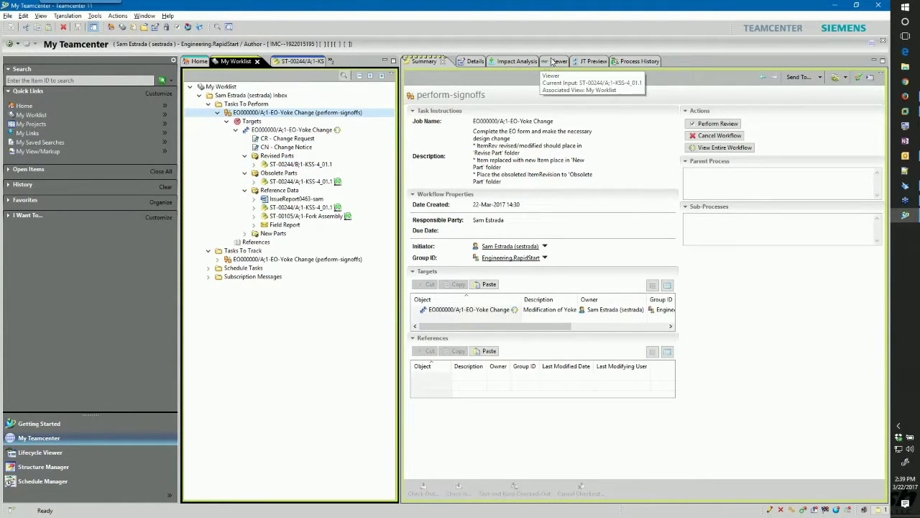
pyautogui.click(532, 61)
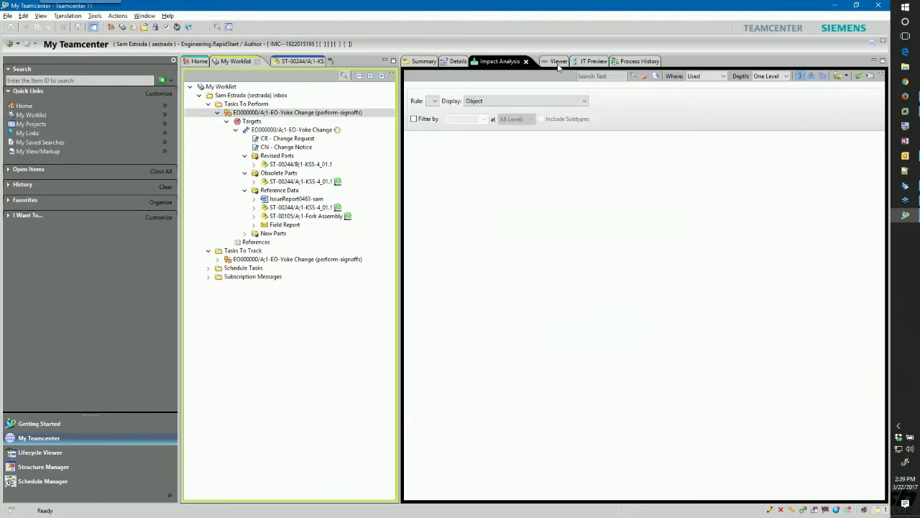
pyautogui.click(557, 62)
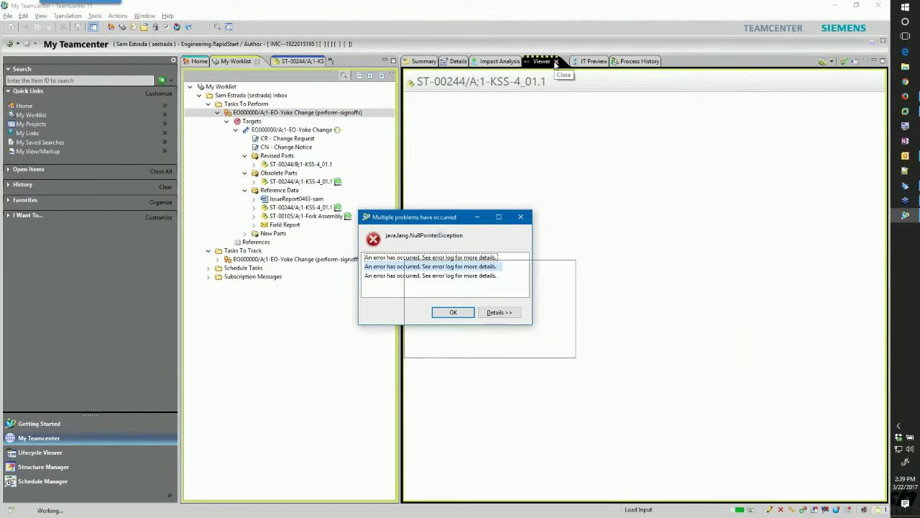
pyautogui.click(451, 313)
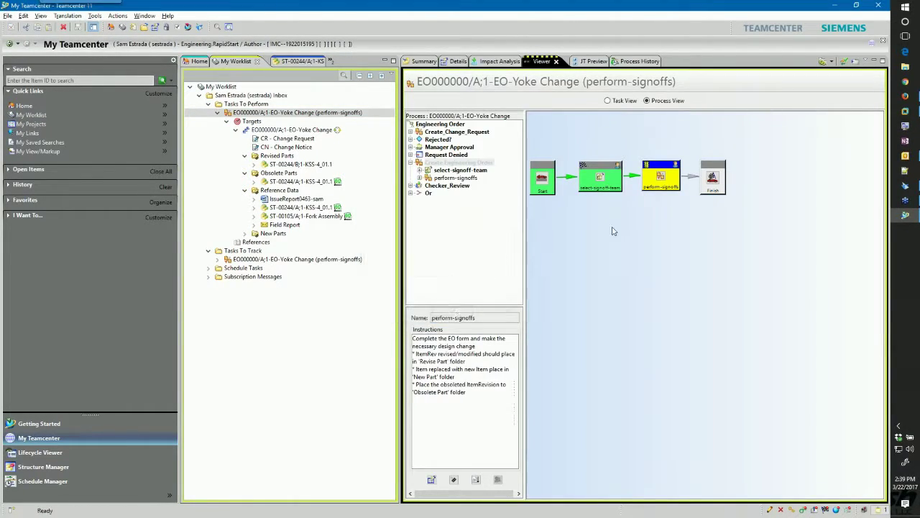
pyautogui.click(608, 101)
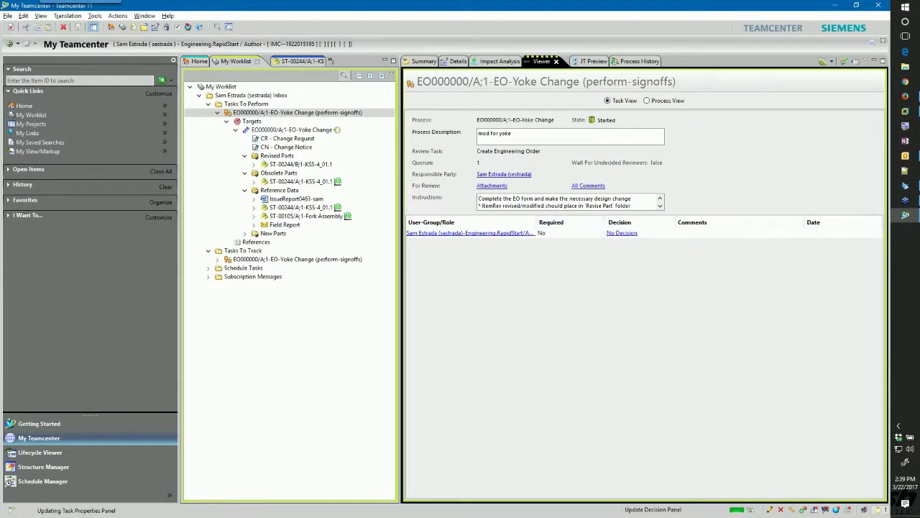
pyautogui.click(622, 233)
pyautogui.click(331, 252)
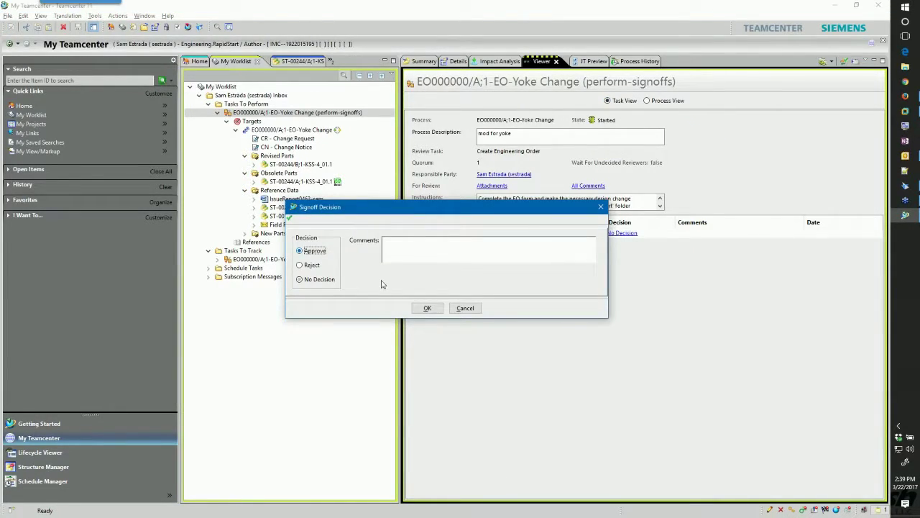
pyautogui.click(427, 307)
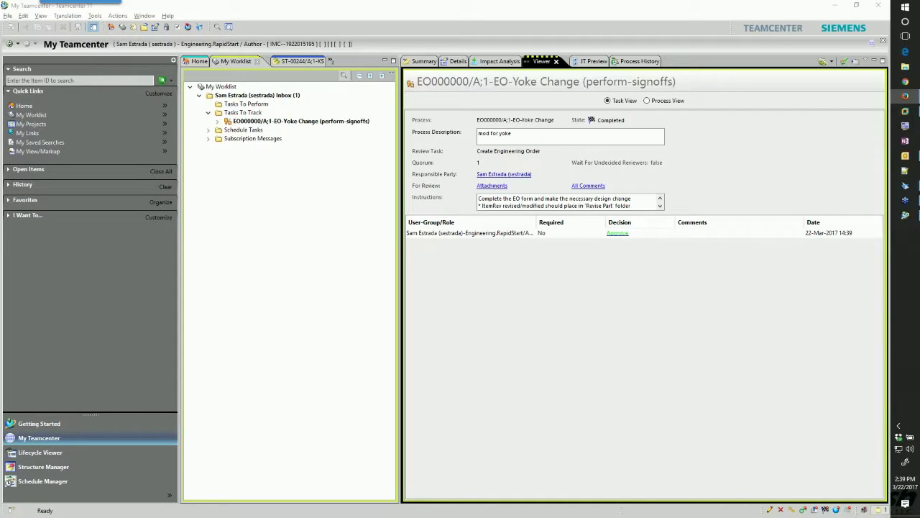
# Review the tracked EO000000 signoff task and the release statuses of the change order and yoke revisions ST-00244/A and ST-00244/B.
pyautogui.click(309, 121)
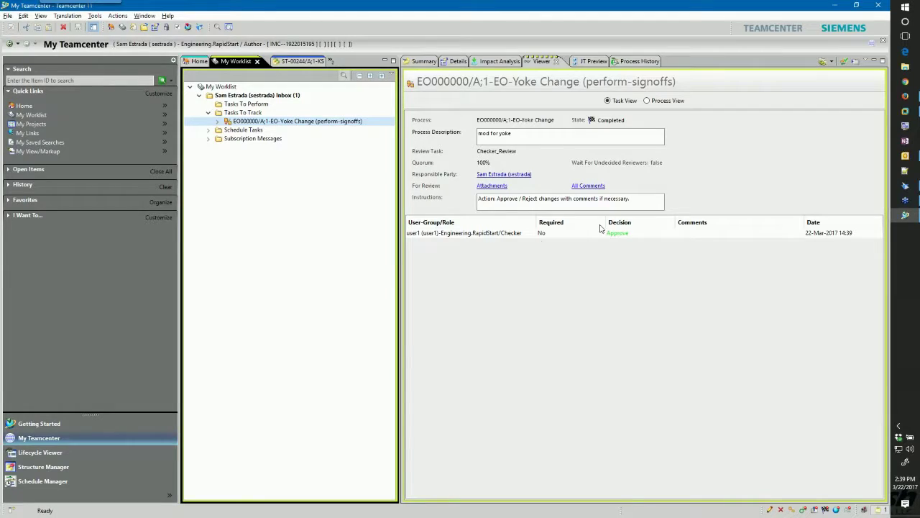
pyautogui.click(199, 61)
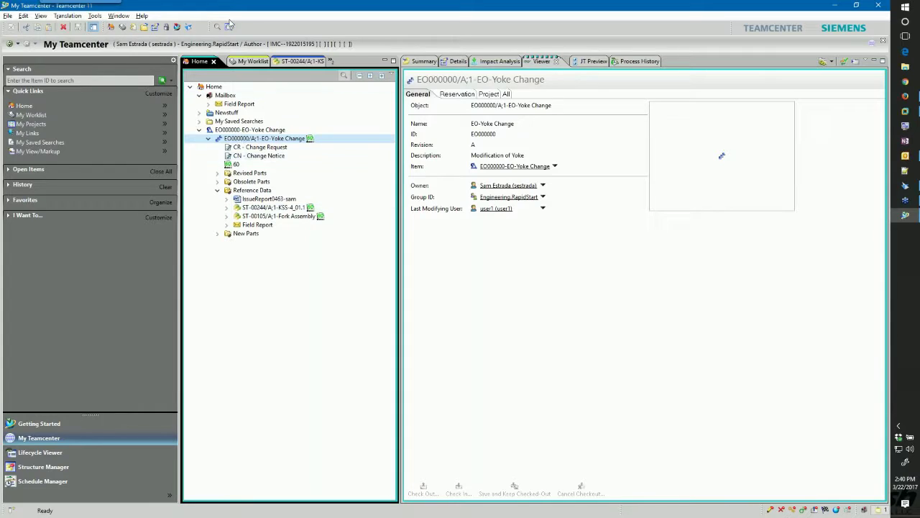
pyautogui.click(289, 62)
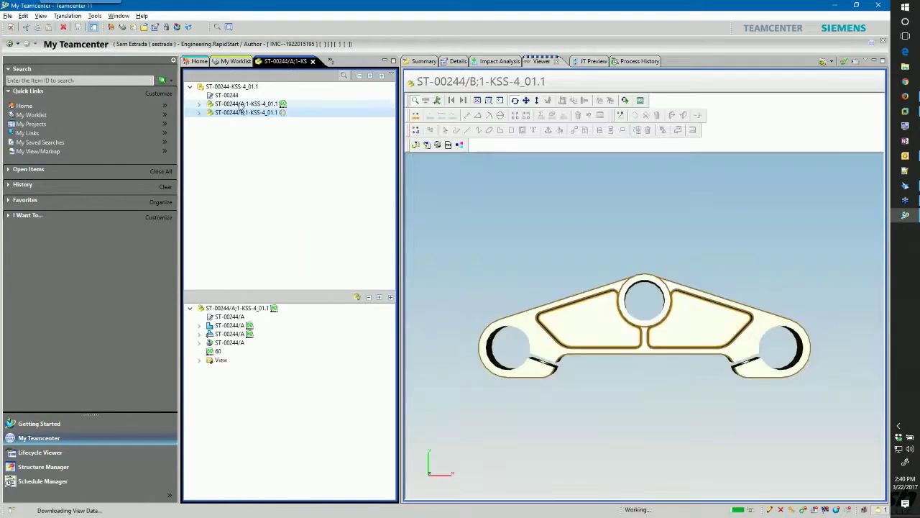
pyautogui.click(217, 88)
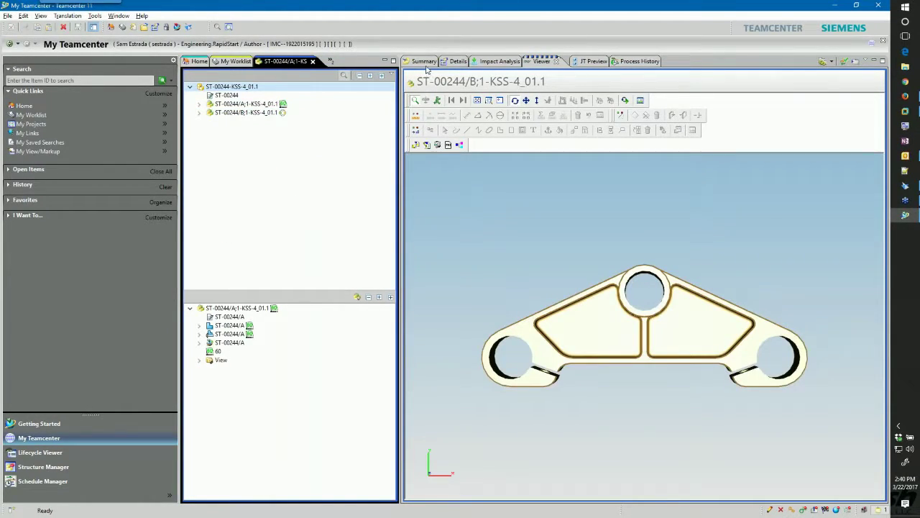
pyautogui.click(426, 63)
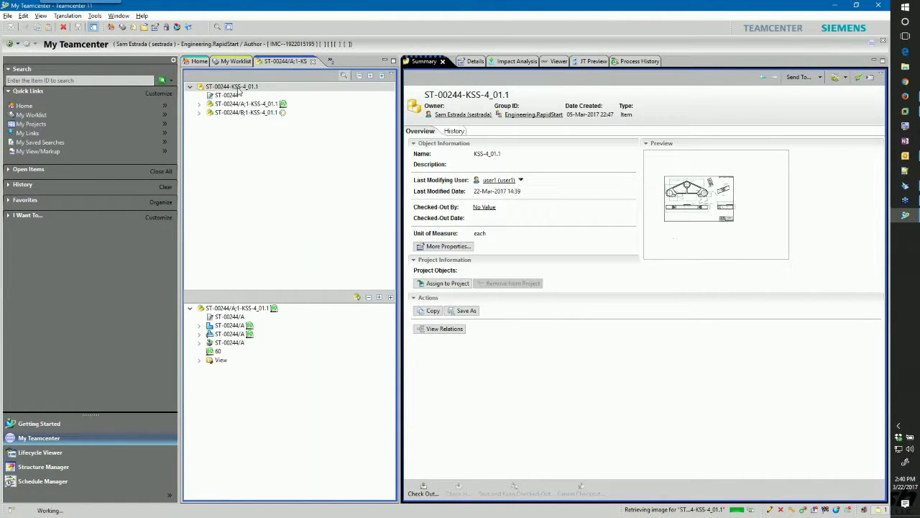
pyautogui.click(238, 88)
pyautogui.click(241, 105)
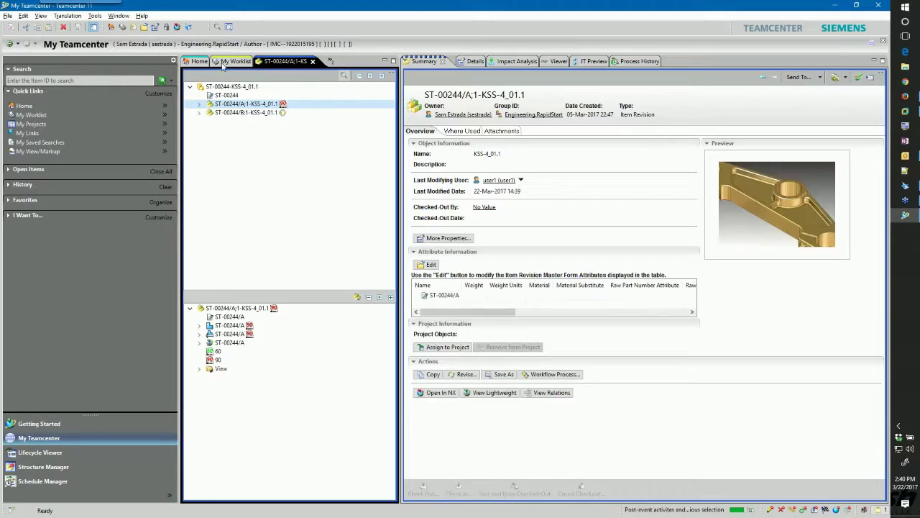
pyautogui.click(249, 114)
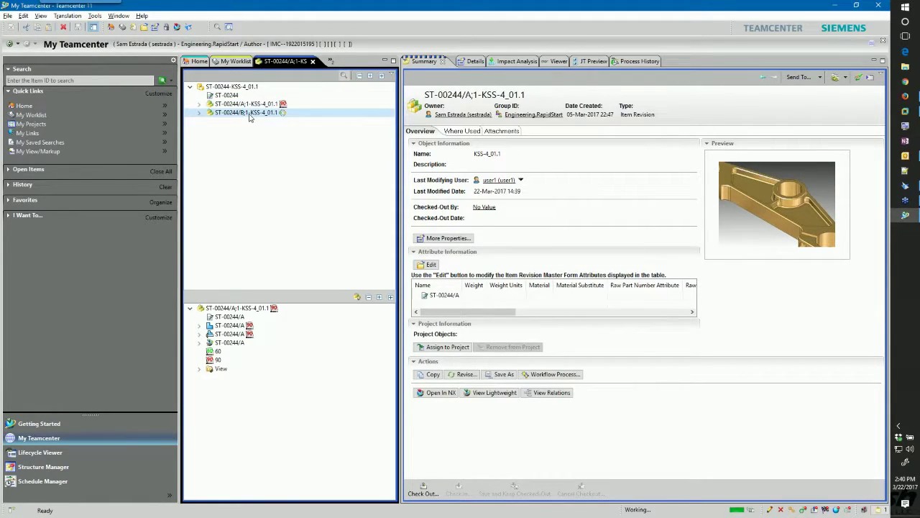
pyautogui.click(249, 105)
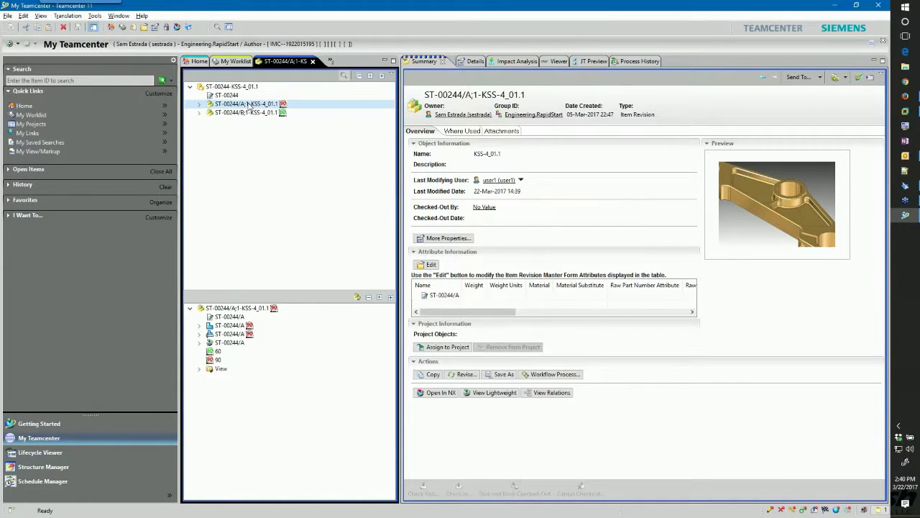
# Expand Obsolete Parts under the EO000000 change order in Home and examine the ST-00244/A revision's summary.
pyautogui.click(200, 62)
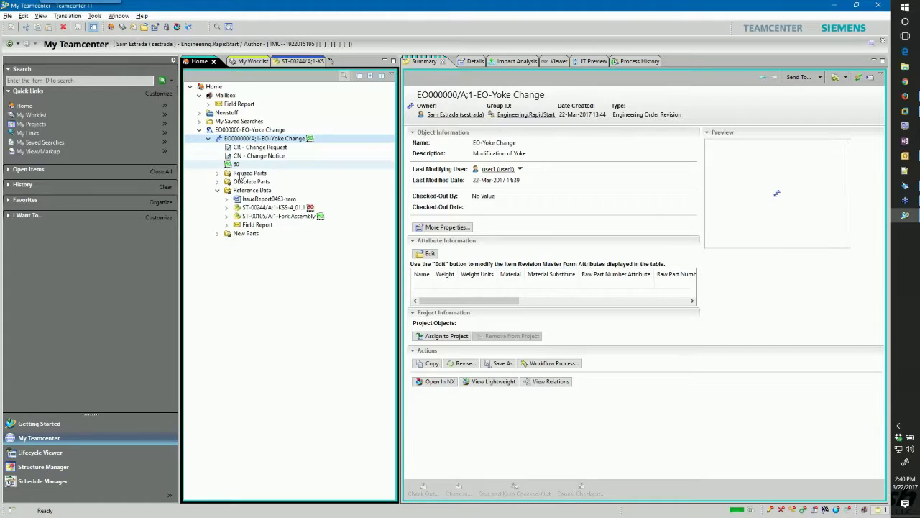
pyautogui.click(218, 181)
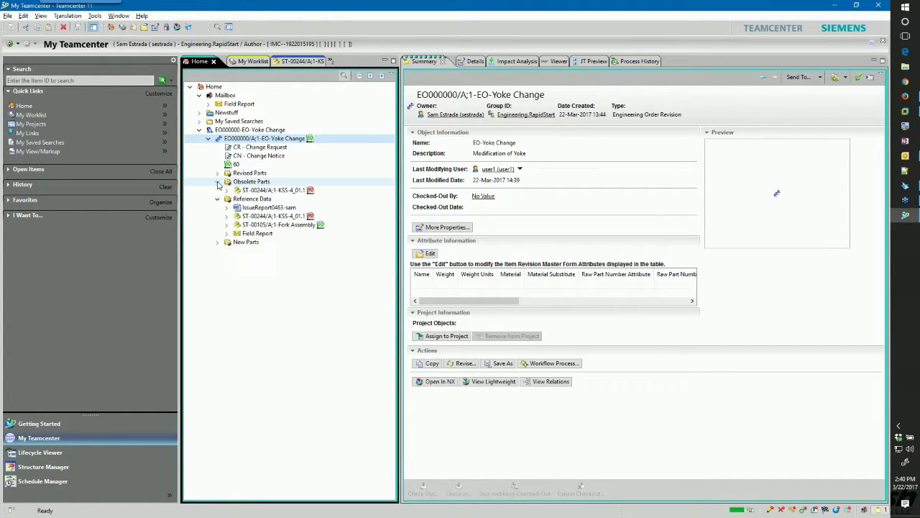
pyautogui.click(284, 191)
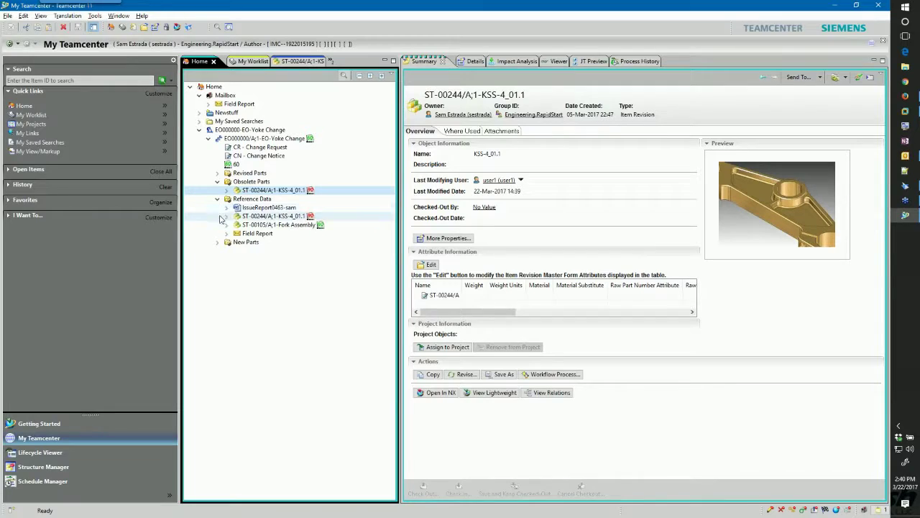
# Send the ST-00105/A Fork Assembly revision from Reference Data to My Teamcenter.
pyautogui.click(271, 225)
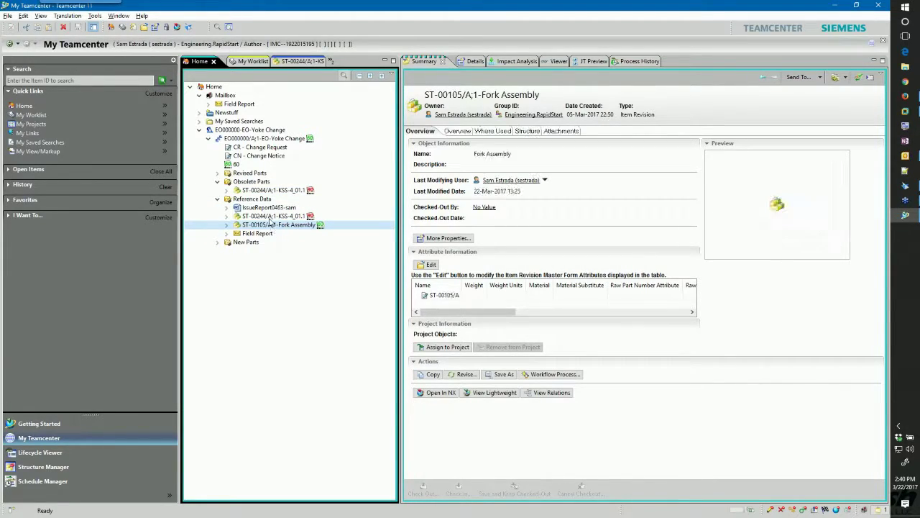
pyautogui.rightClick(279, 226)
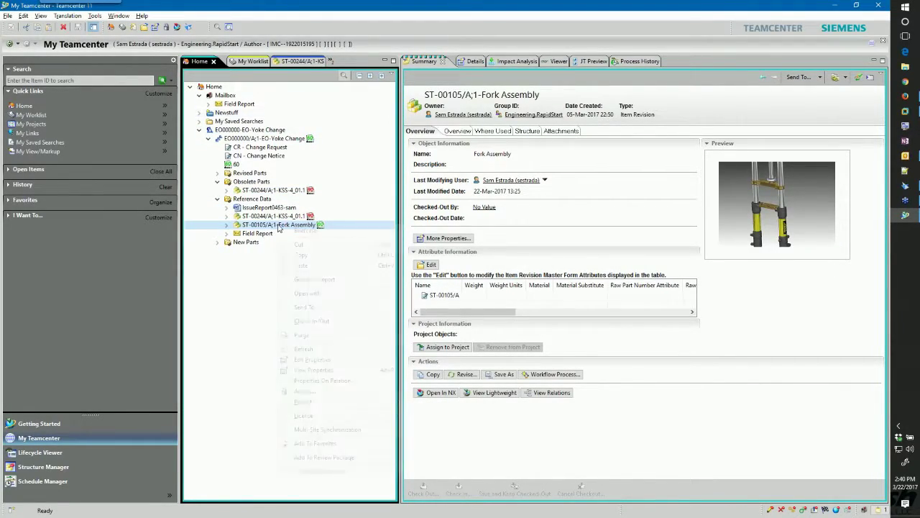
pyautogui.moveTo(381, 308)
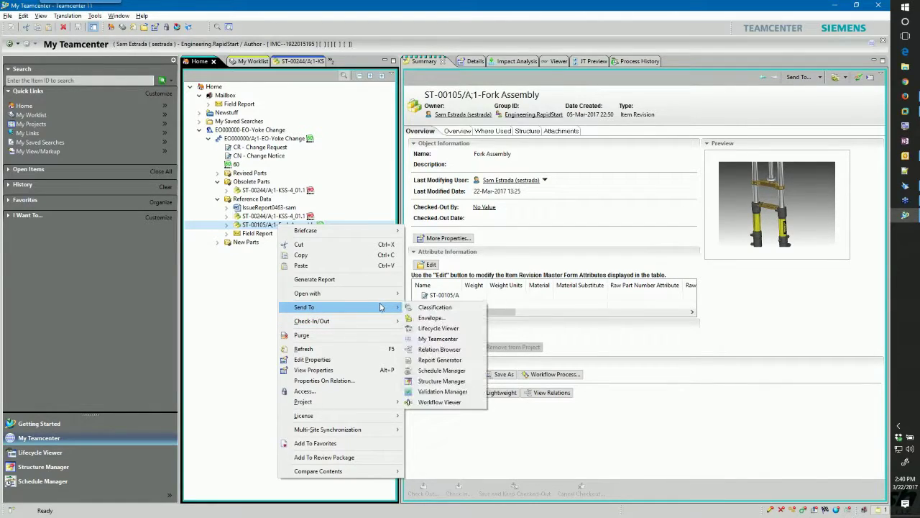
pyautogui.click(441, 339)
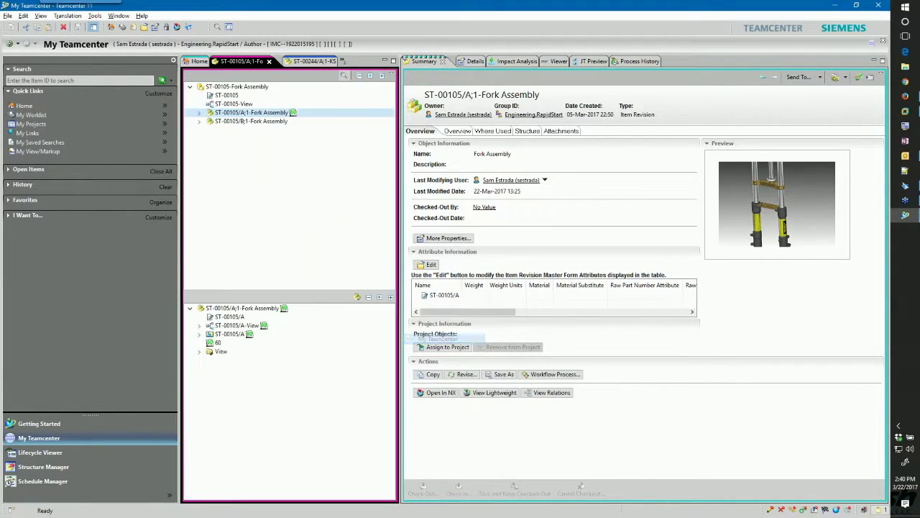
# Expand the ST-00105/A and ST-00105/B Fork Assembly revisions and compare the previews of their Solid Edge assembly datasets.
pyautogui.click(254, 121)
pyautogui.click(199, 121)
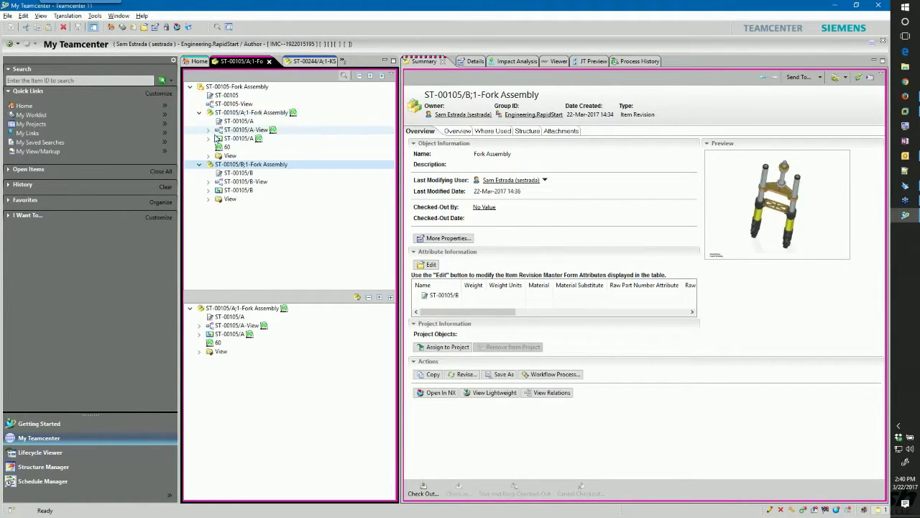
pyautogui.click(251, 191)
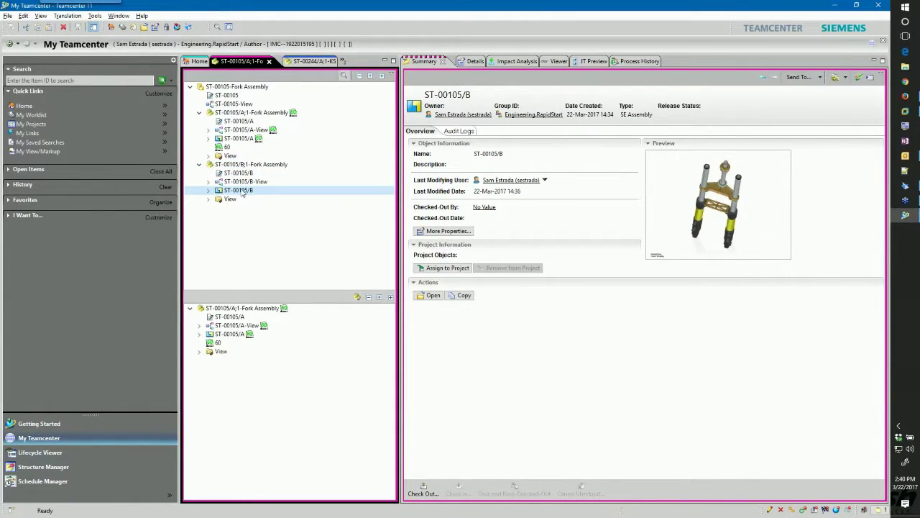
pyautogui.click(233, 141)
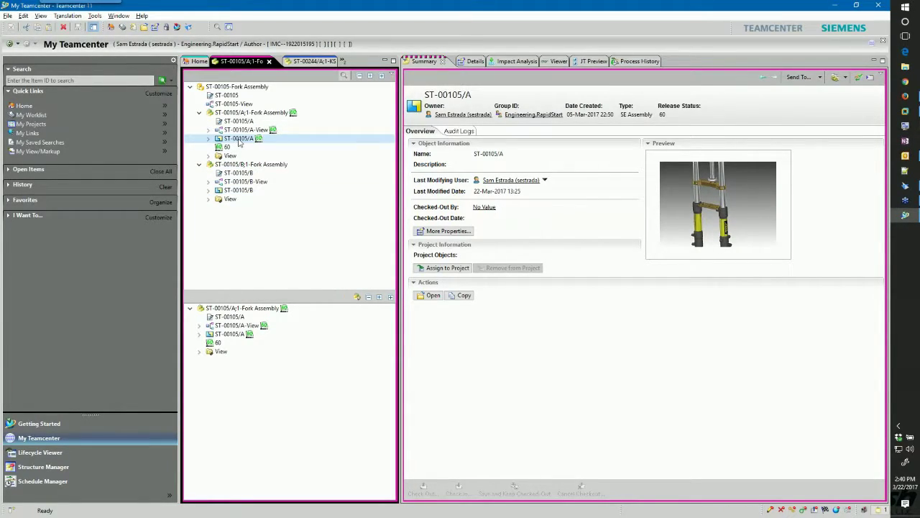
pyautogui.click(244, 192)
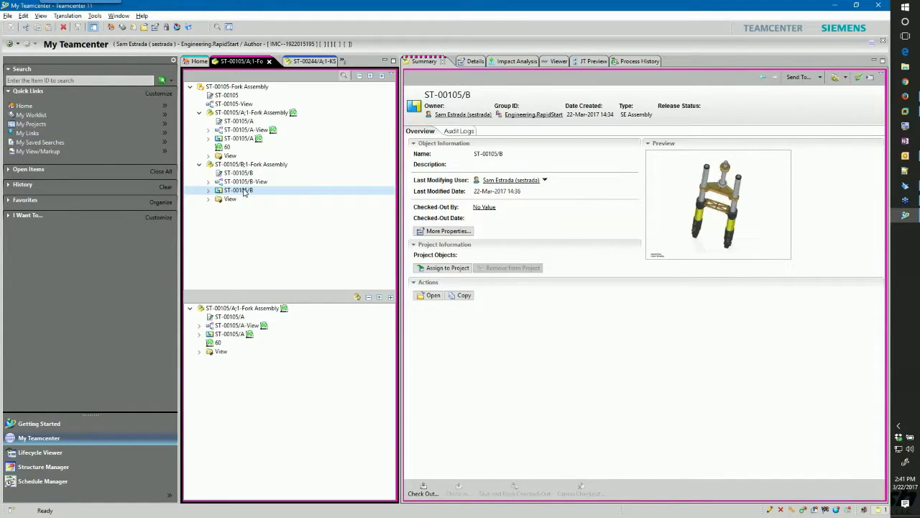
# Expand the ST-00244/A and ST-00244/B yoke revisions and view the summary of the ST-00244/B part dataset.
pyautogui.click(308, 61)
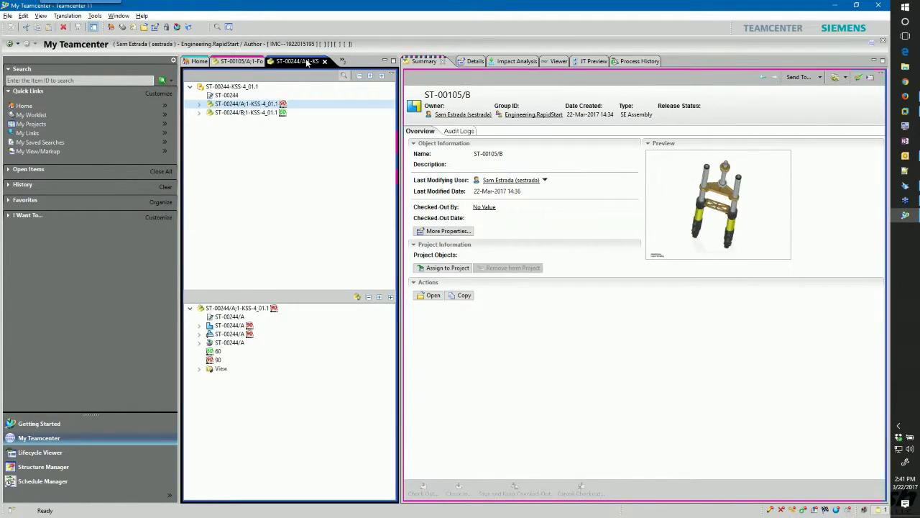
pyautogui.click(199, 113)
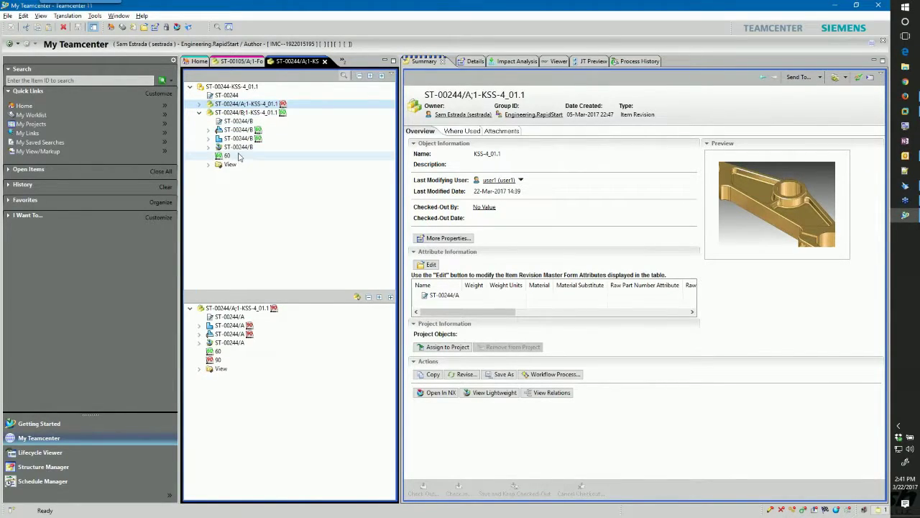
pyautogui.click(256, 139)
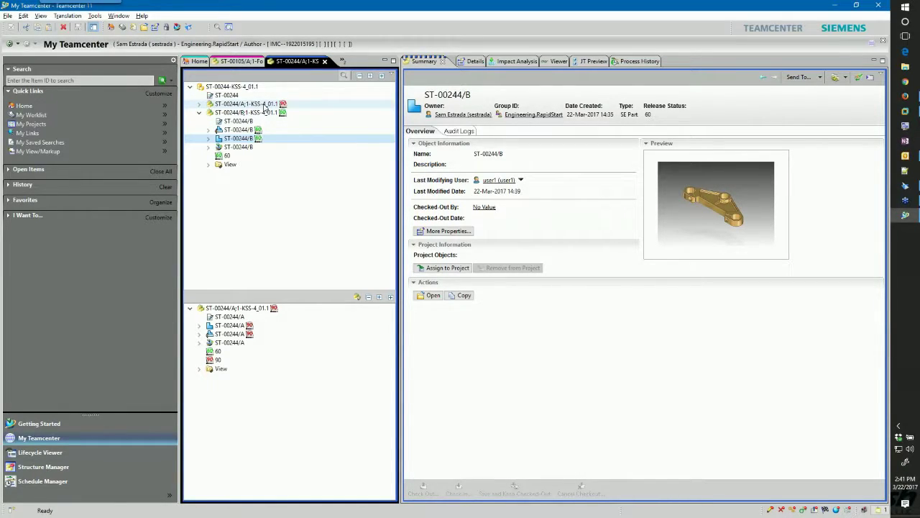
pyautogui.click(199, 105)
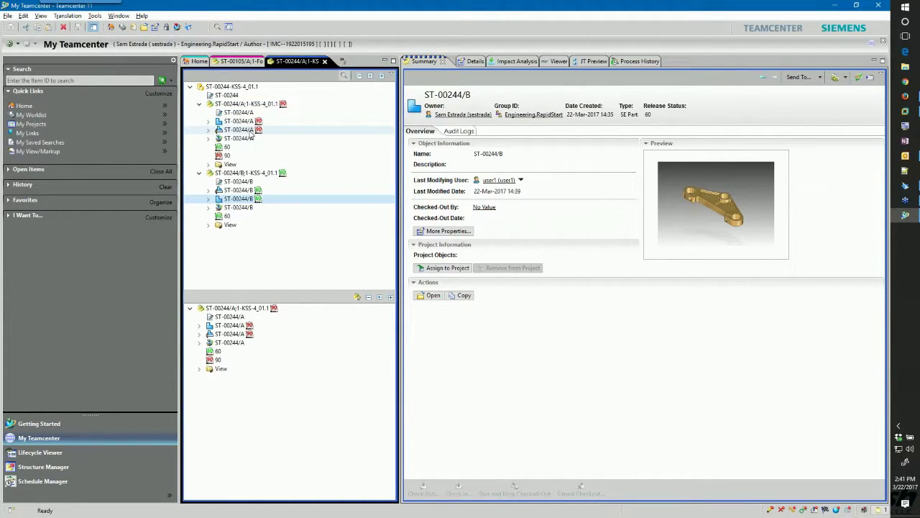
# Send the ST-00244/A and ST-00244/B draft datasets together to Lifecycle Viewer, inserting the second document into the active window.
pyautogui.click(251, 130)
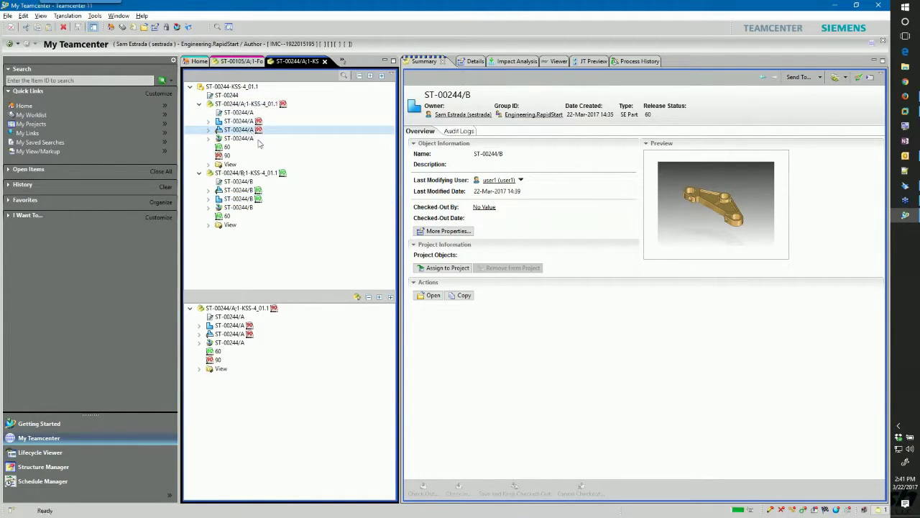
pyautogui.rightClick(243, 193)
pyautogui.moveTo(333, 261)
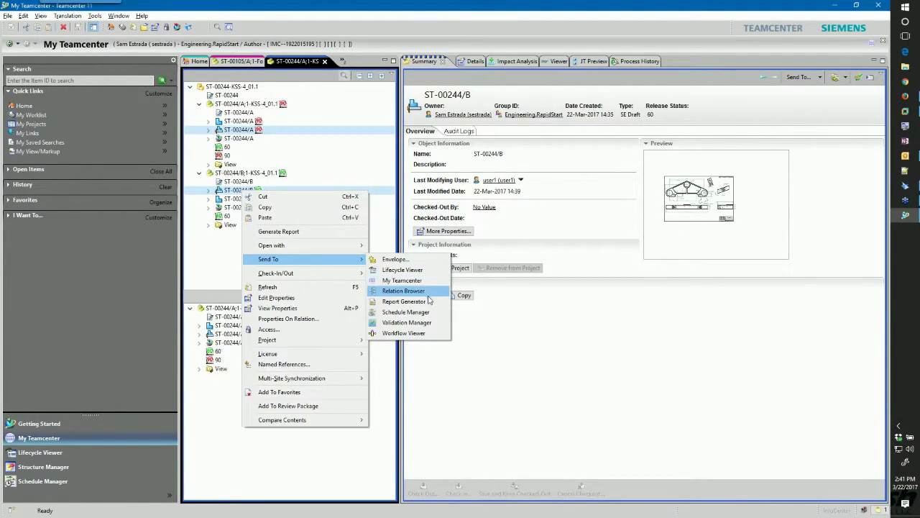
pyautogui.click(431, 270)
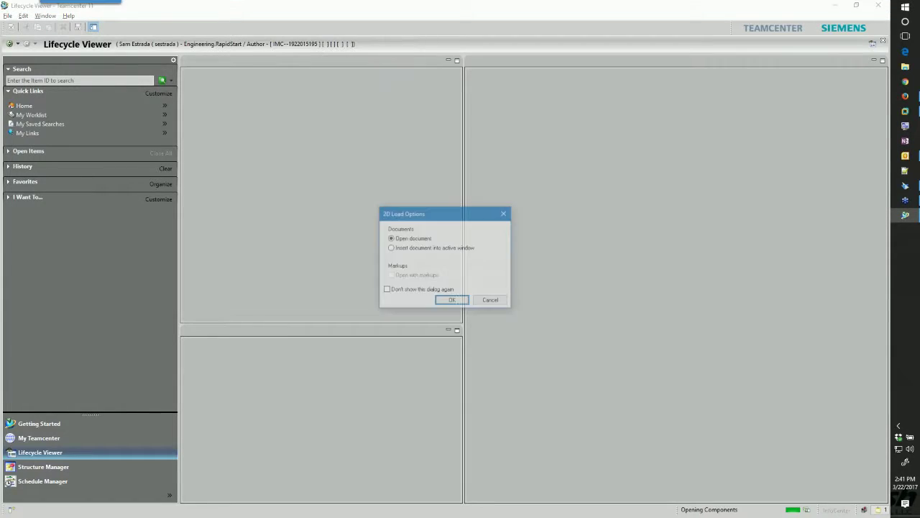
pyautogui.click(447, 248)
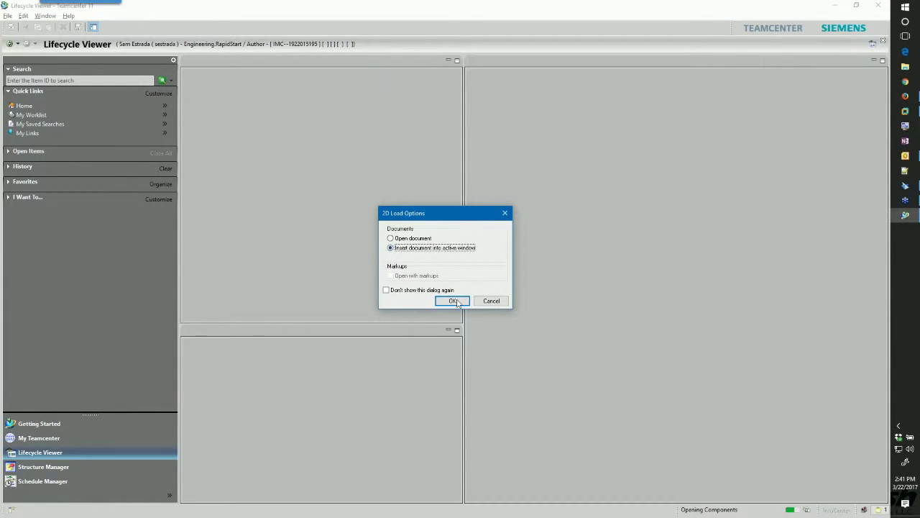
pyautogui.click(455, 303)
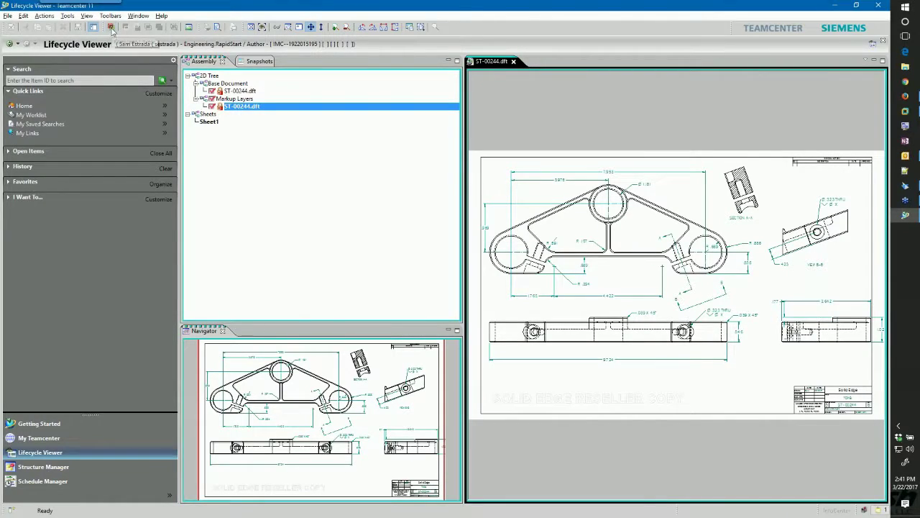
# Compare the two ST-00244.dft layers, toggle the markup layer's visibility off and on, and close Lifecycle Viewer.
pyautogui.click(110, 28)
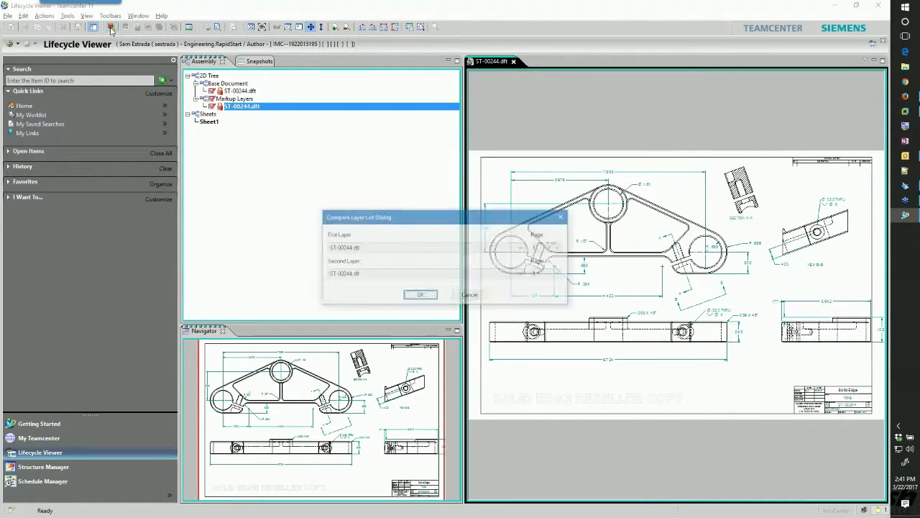
pyautogui.click(421, 296)
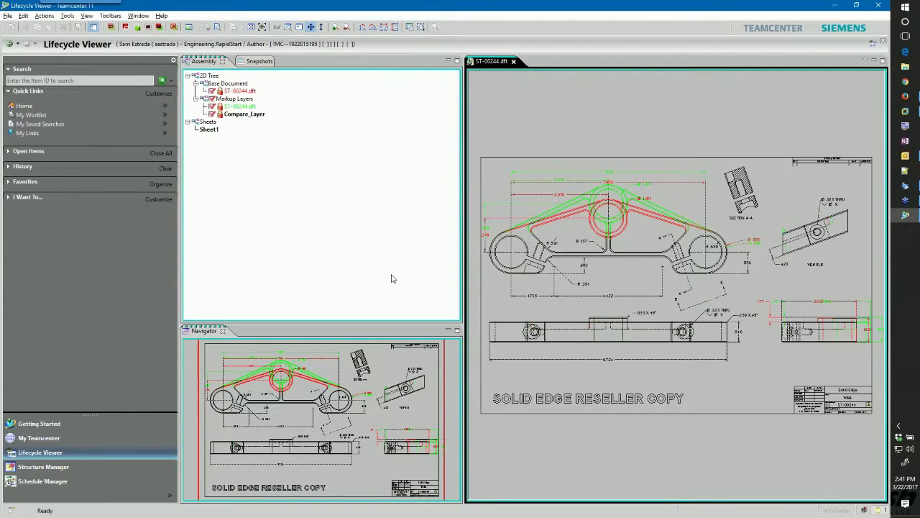
pyautogui.click(234, 107)
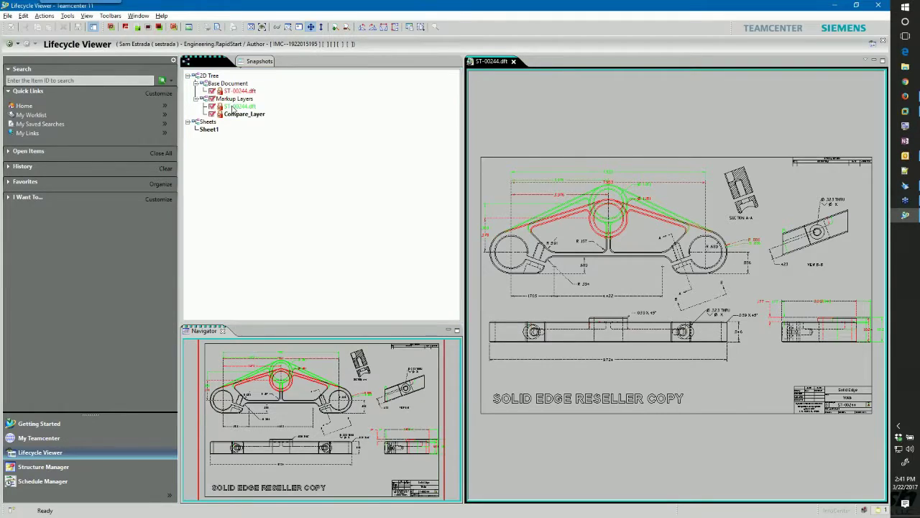
pyautogui.click(212, 106)
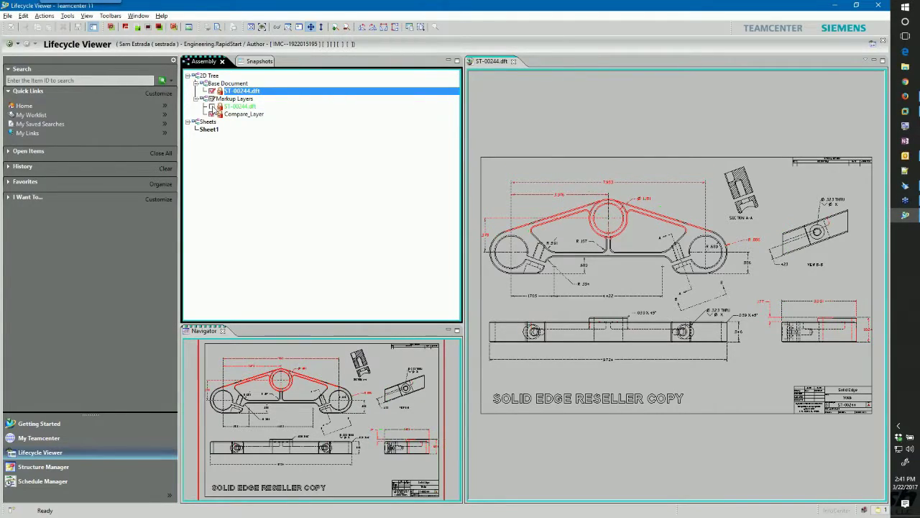
pyautogui.click(212, 107)
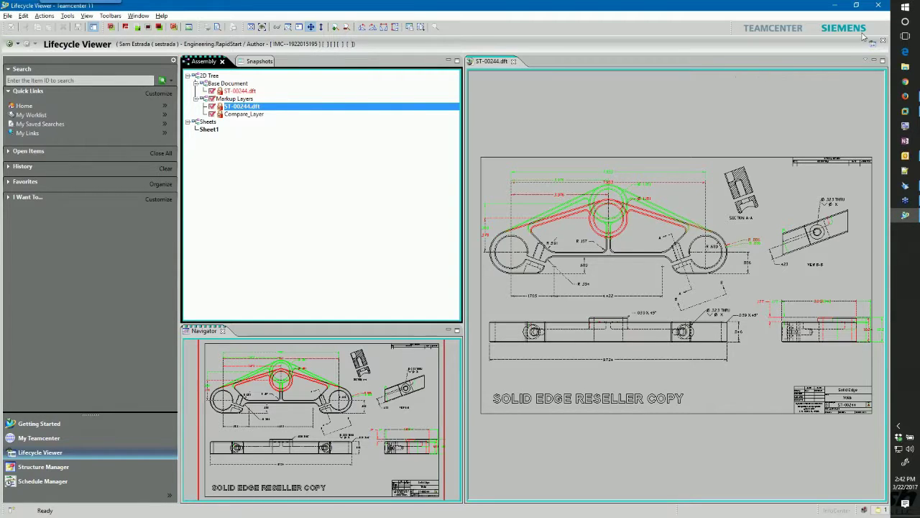
pyautogui.click(884, 44)
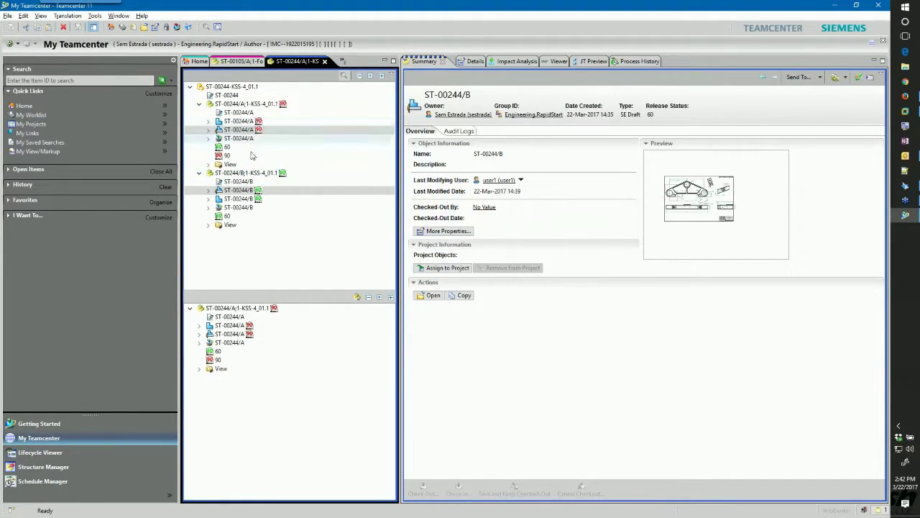
# Return to Home and expand the EO000000/A change order revision to show its contents.
pyautogui.click(200, 62)
pyautogui.click(208, 139)
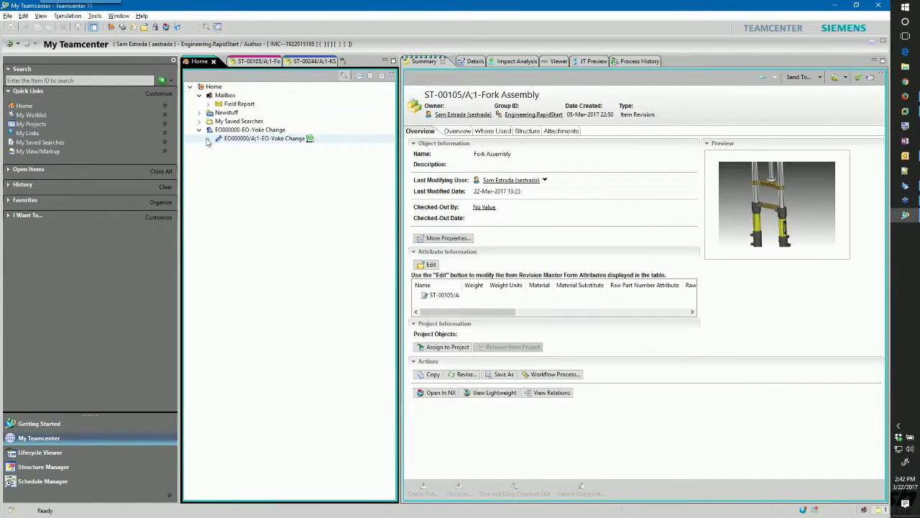
pyautogui.click(207, 139)
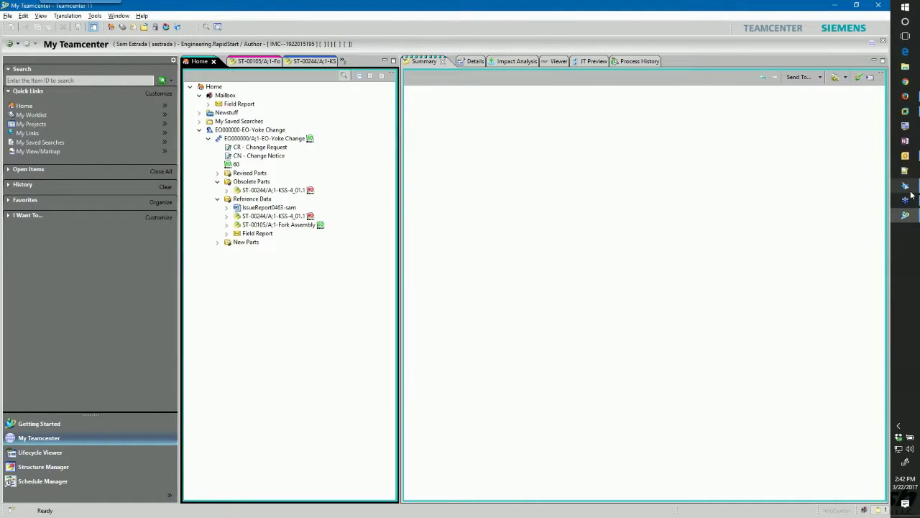
# Switch to Solid Edge ST9, show its Learn page, and minimize the application to return to Teamcenter.
pyautogui.moveTo(911, 187)
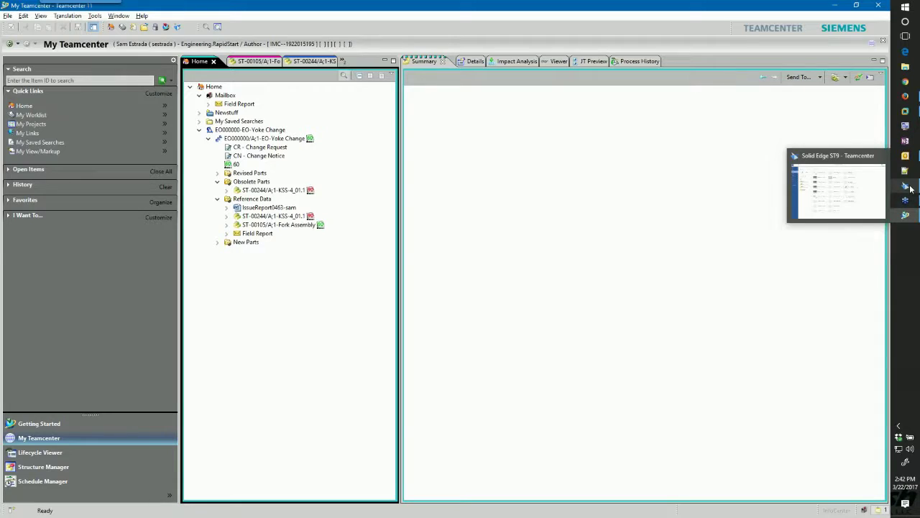
pyautogui.click(911, 187)
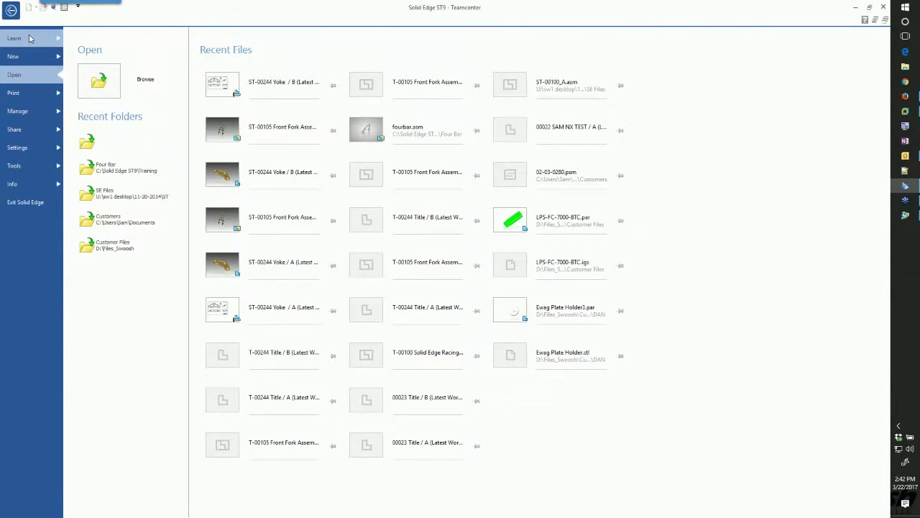
pyautogui.click(28, 36)
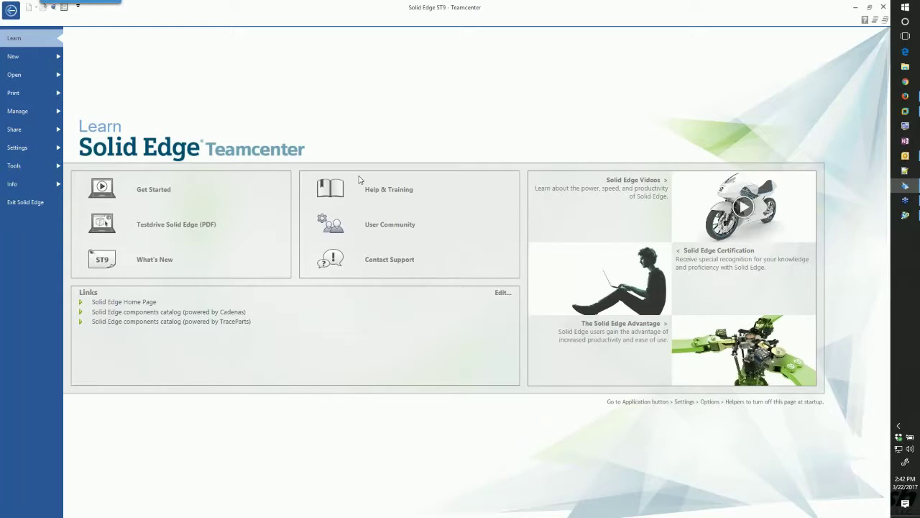
pyautogui.click(855, 7)
# View the EO000000 change order's summary, collapse its revision EO000000/A, and view that revision's summary.
pyautogui.click(245, 129)
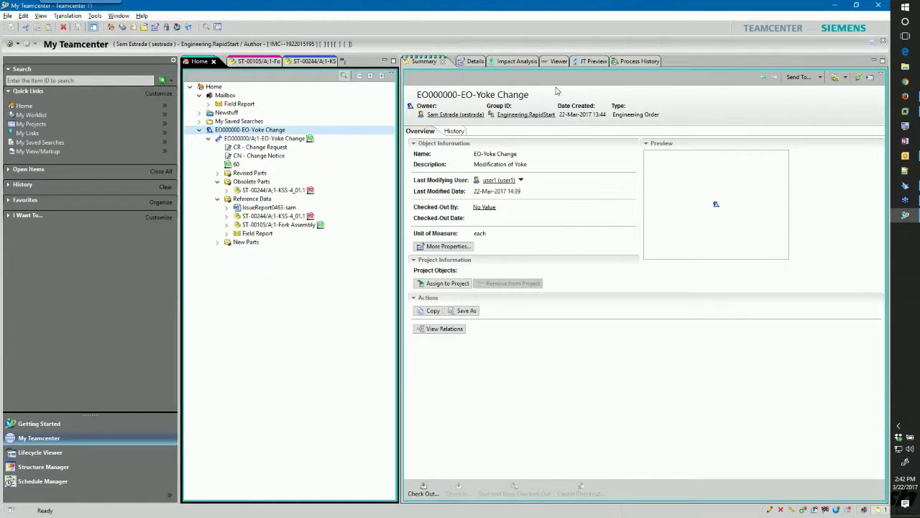
pyautogui.click(208, 138)
pyautogui.click(234, 138)
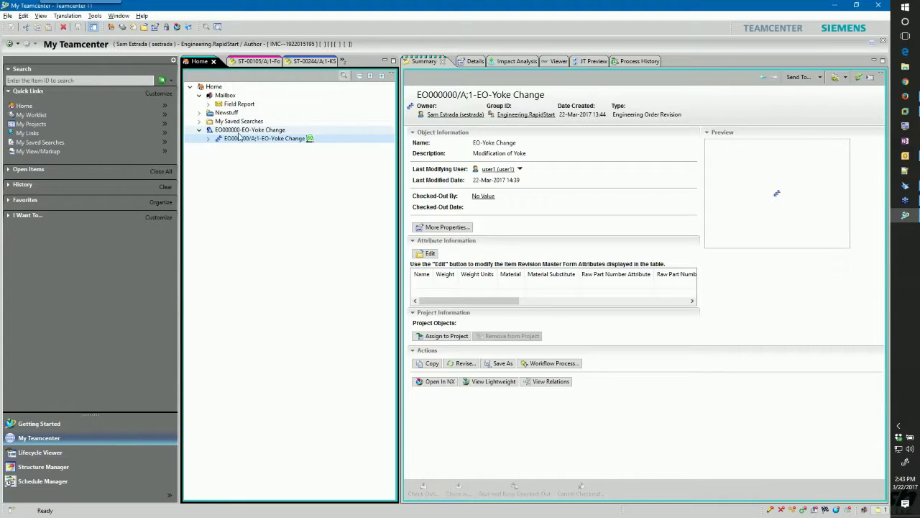
# Run a where-referenced impact analysis on the ST-00244/A yoke revision and select its second EO000000/A reference.
pyautogui.click(255, 61)
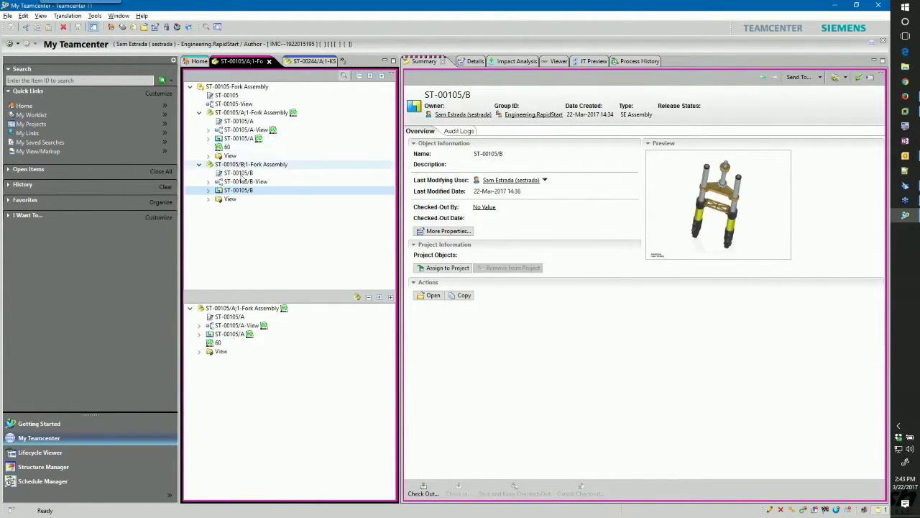
pyautogui.click(322, 64)
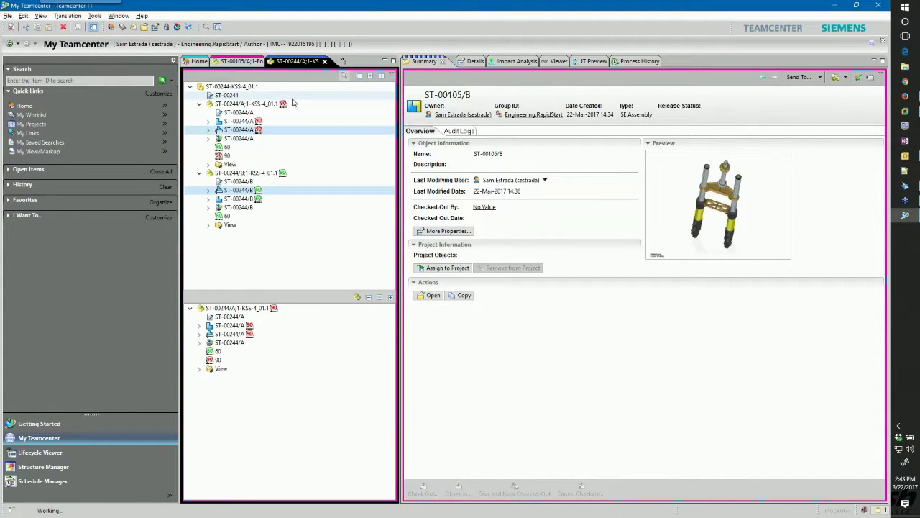
pyautogui.click(281, 106)
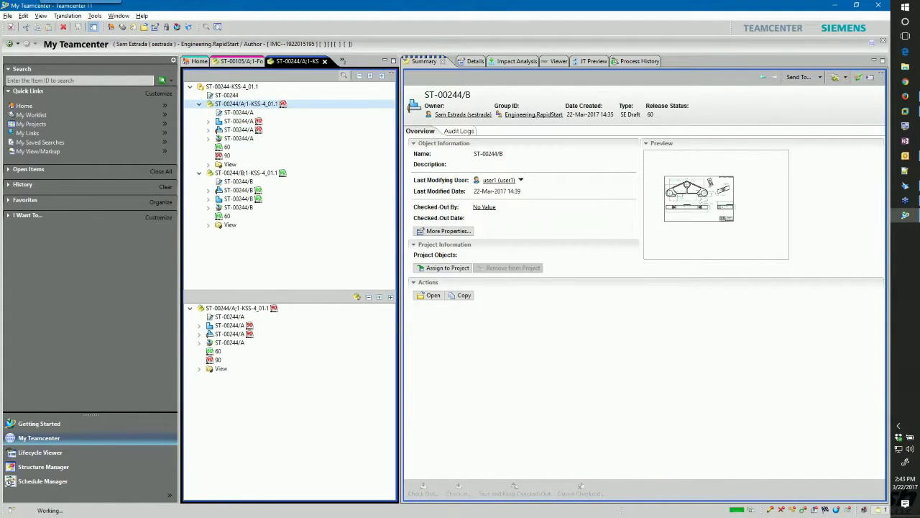
pyautogui.click(516, 61)
pyautogui.click(715, 77)
pyautogui.click(703, 91)
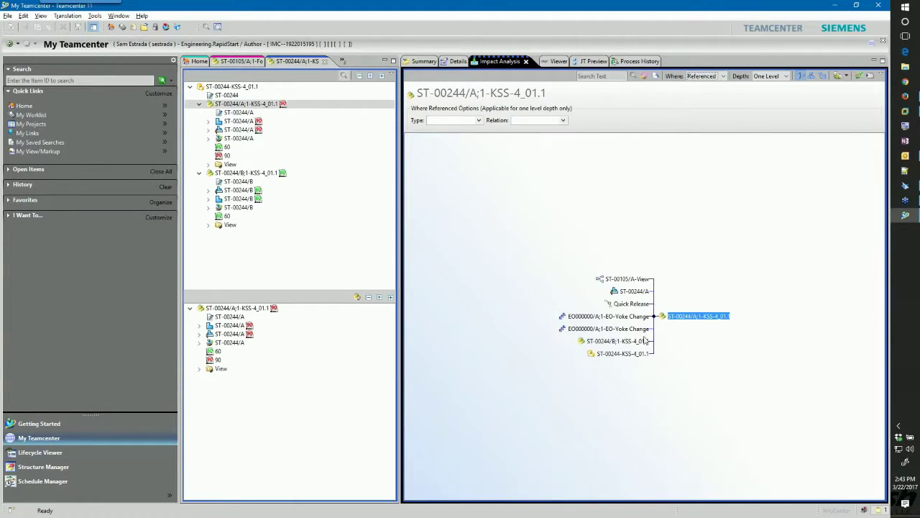
pyautogui.click(602, 330)
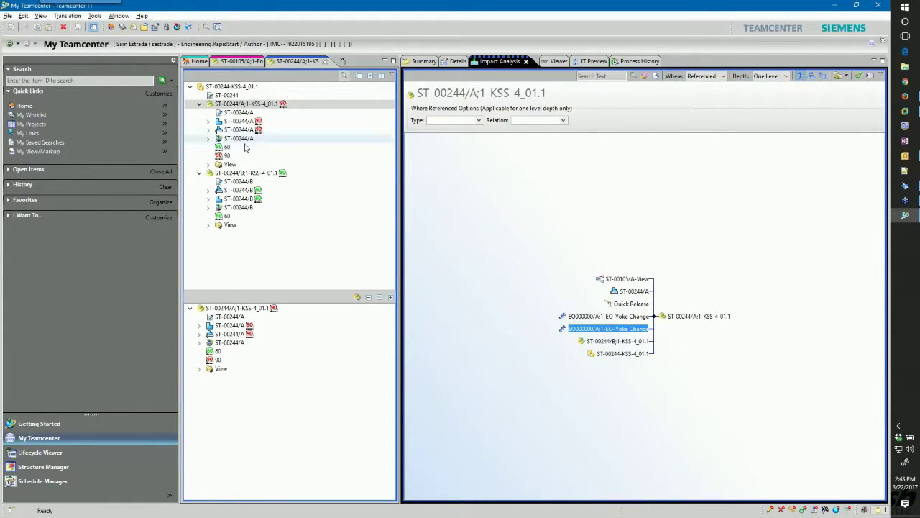
# Return to the EO000000/A revision in Home and show its process history.
pyautogui.click(199, 63)
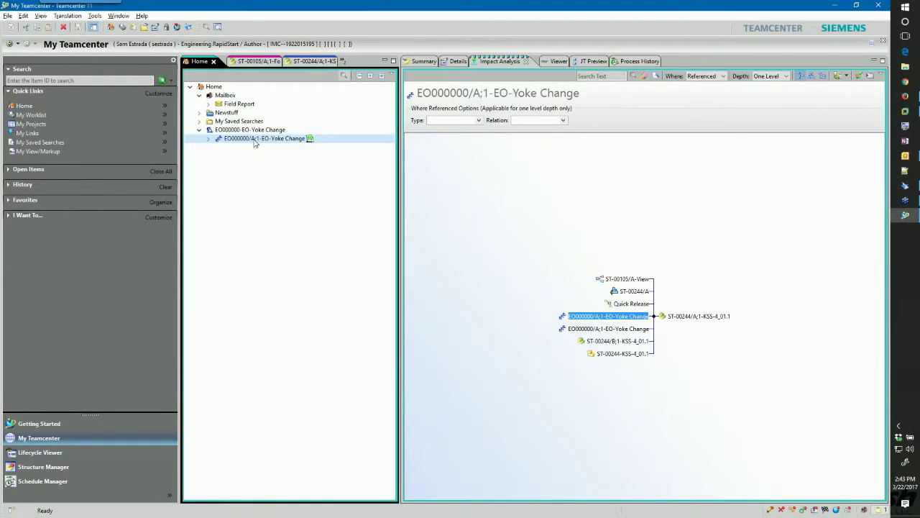
pyautogui.click(430, 61)
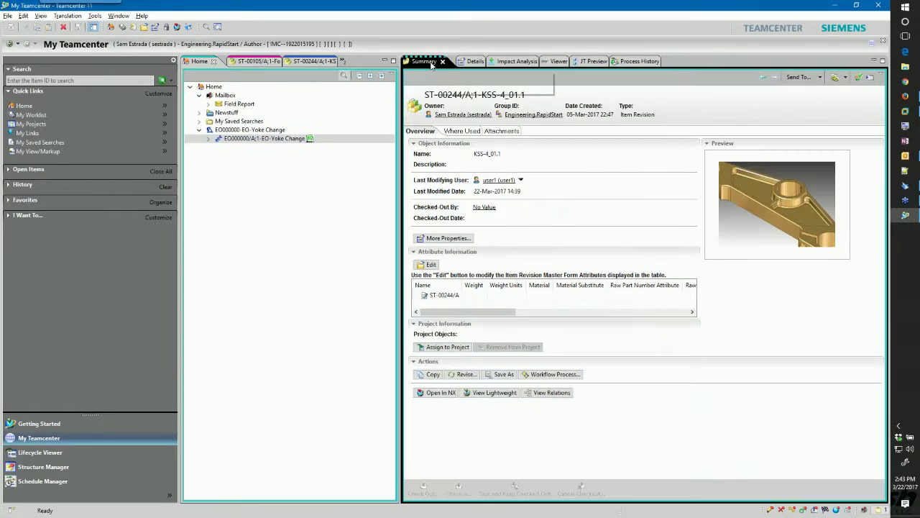
pyautogui.click(629, 62)
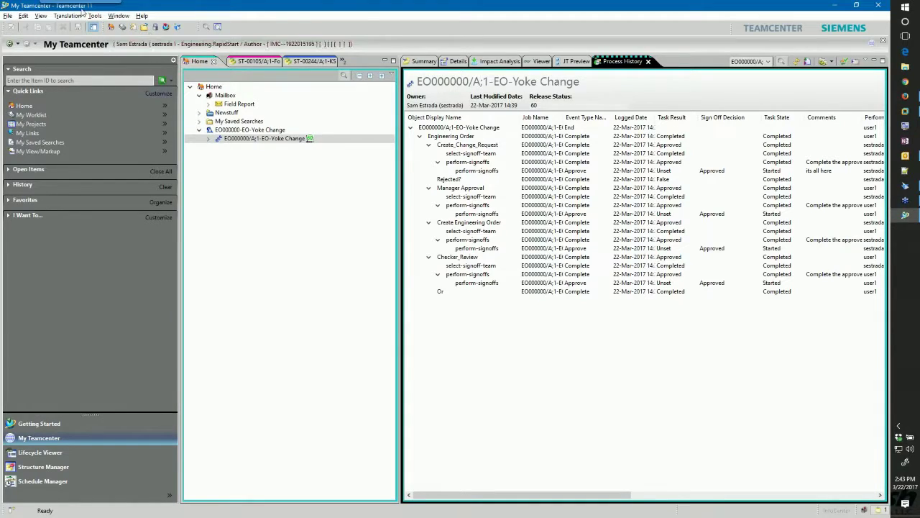
# Hide the navigation pane, narrow the Home tree, and examine the process history columns through reviewers, dates, task durations and responsible parties.
pyautogui.click(93, 27)
pyautogui.moveTo(271, 320); pyautogui.dragTo(197, 319)
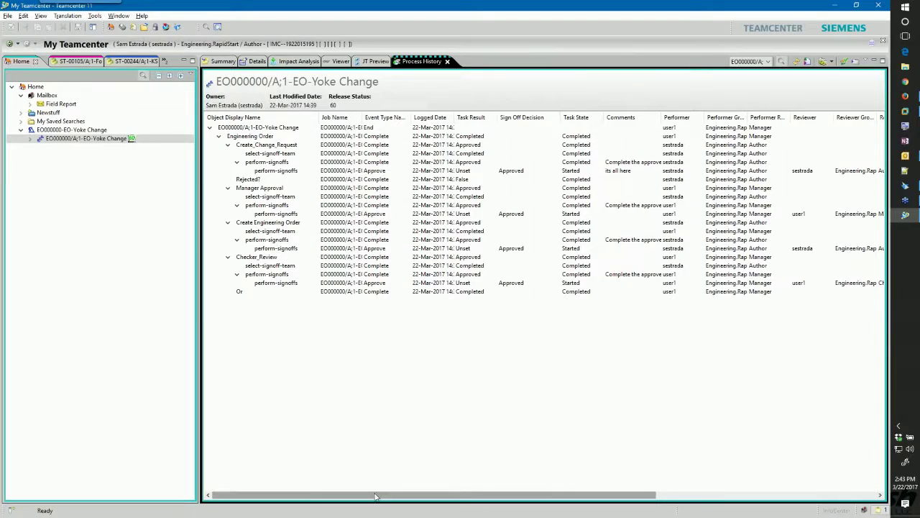
pyautogui.moveTo(375, 495); pyautogui.dragTo(463, 488)
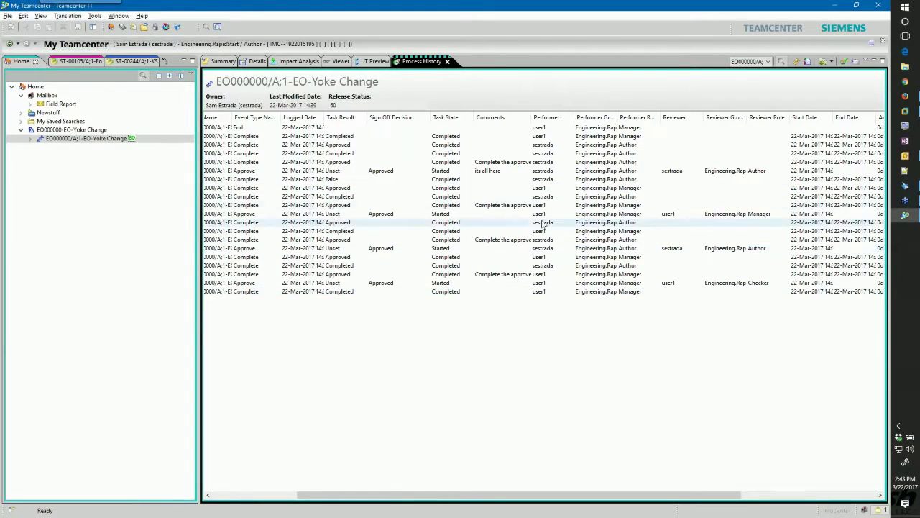
pyautogui.moveTo(597, 498); pyautogui.dragTo(765, 494)
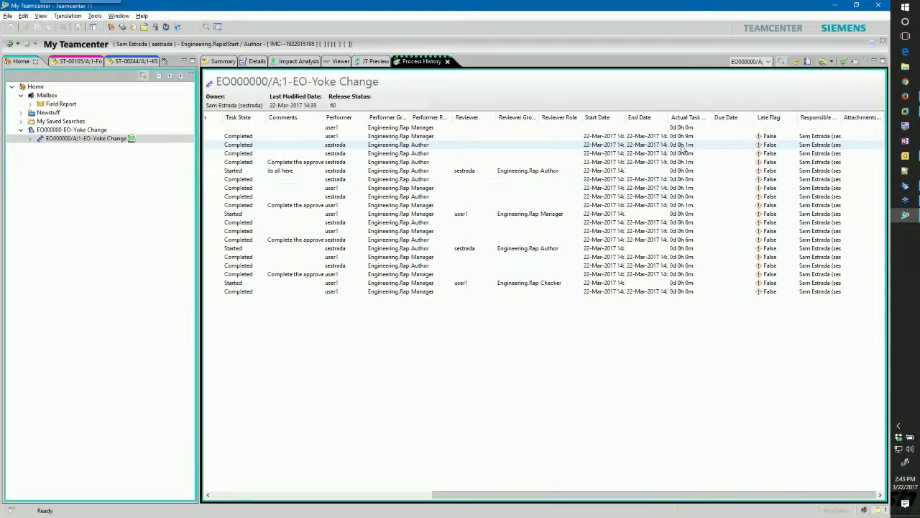